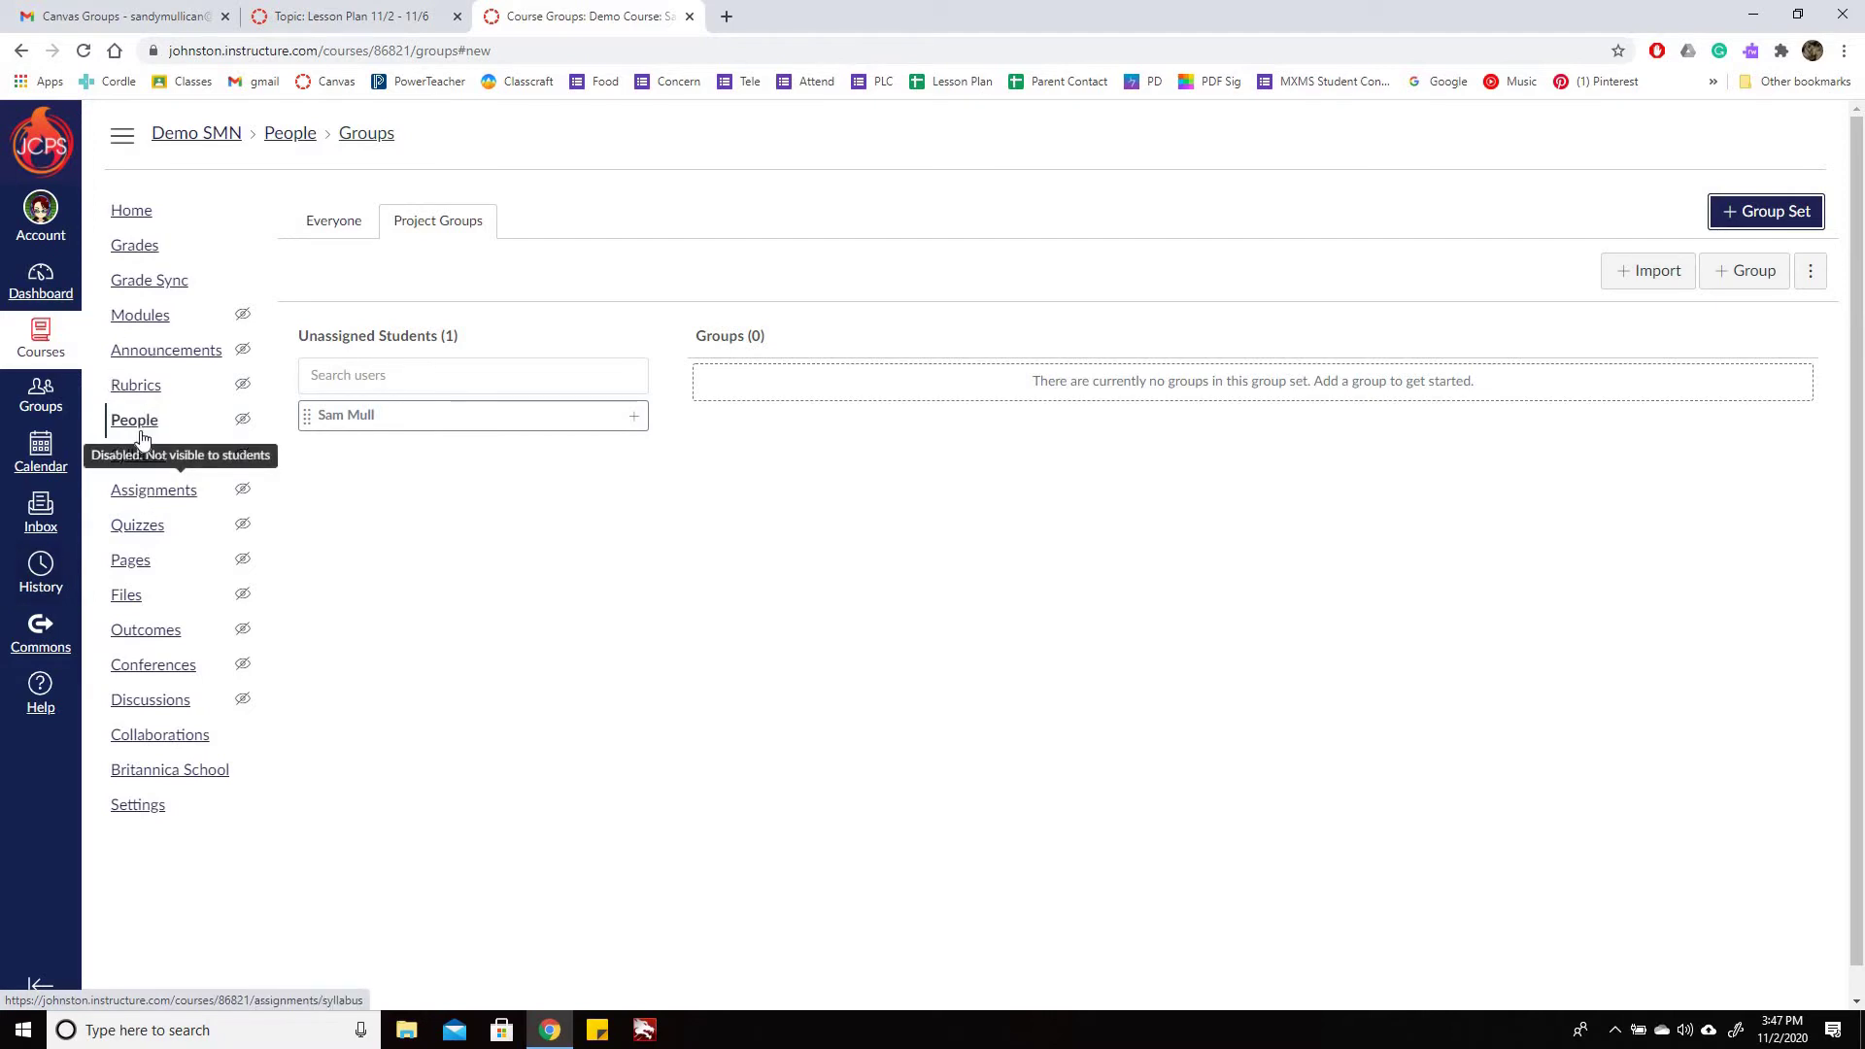
# Add a group named "1st Block Test 2" to the Project Groups set
pyautogui.click(341, 238)
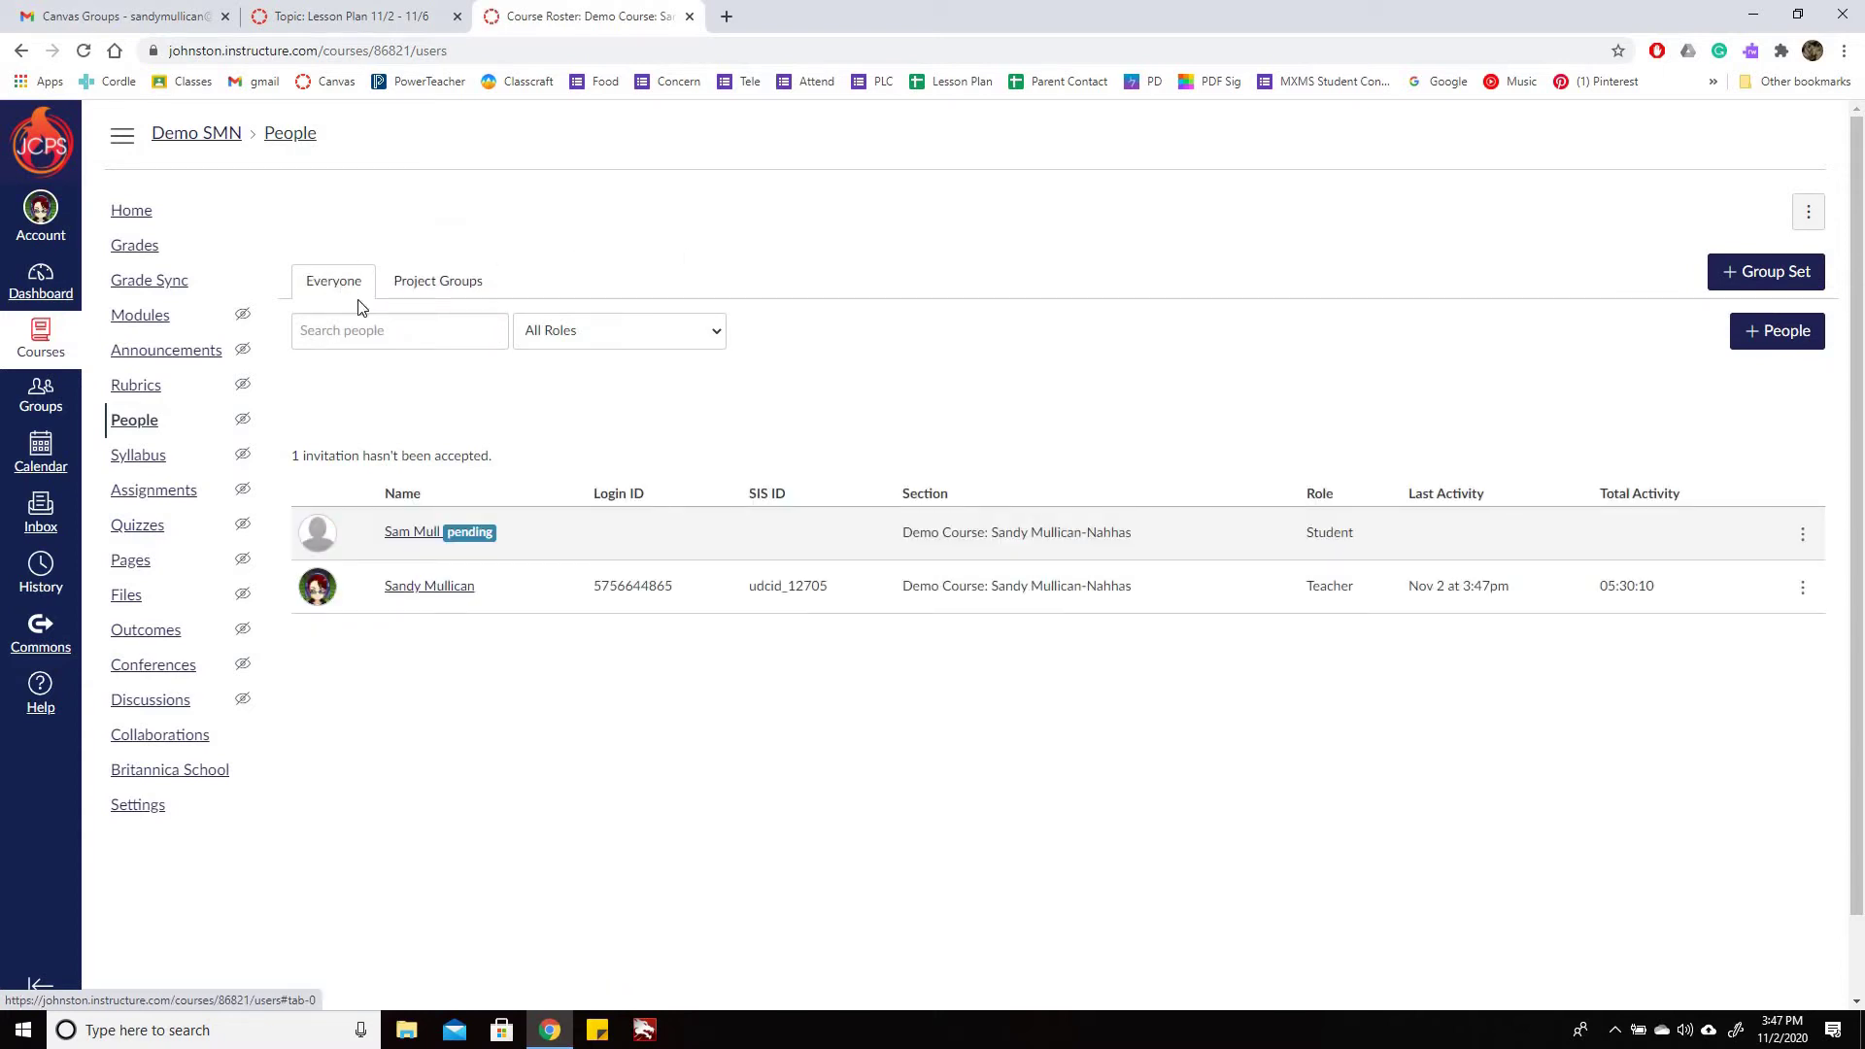
pyautogui.click(447, 282)
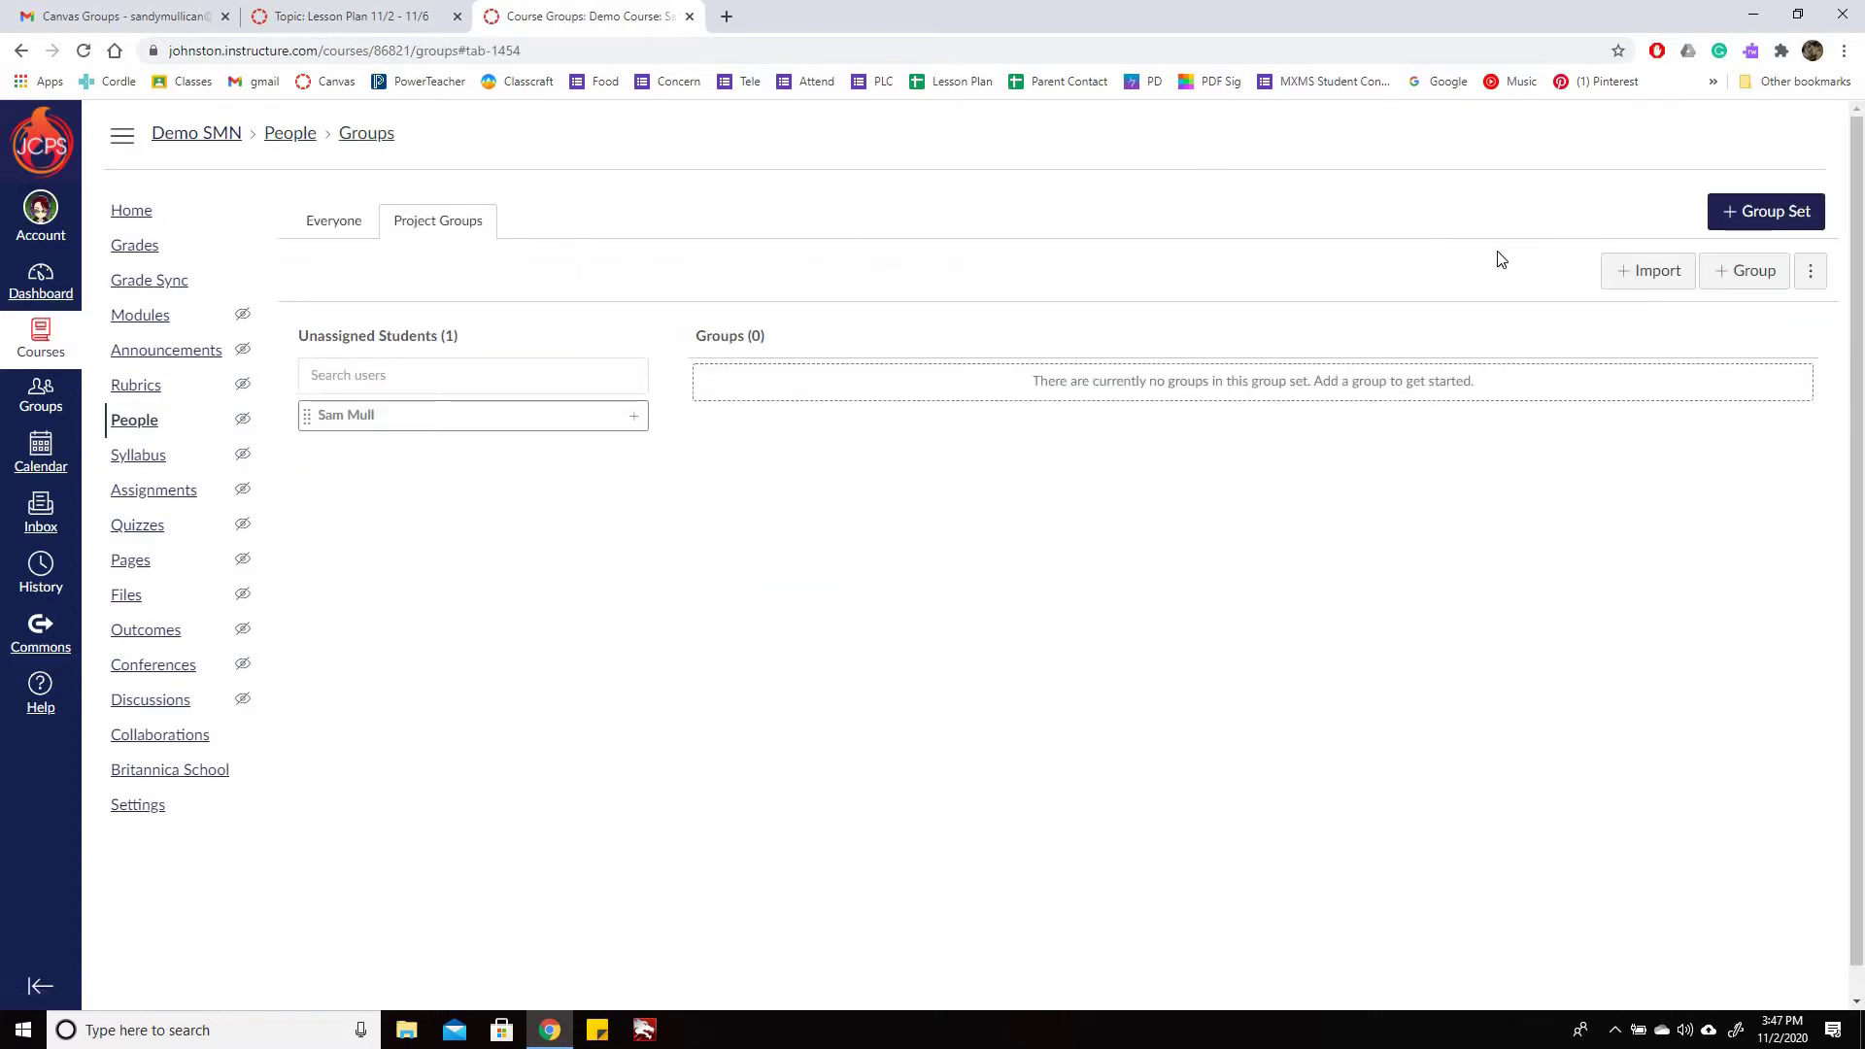
pyautogui.click(1755, 274)
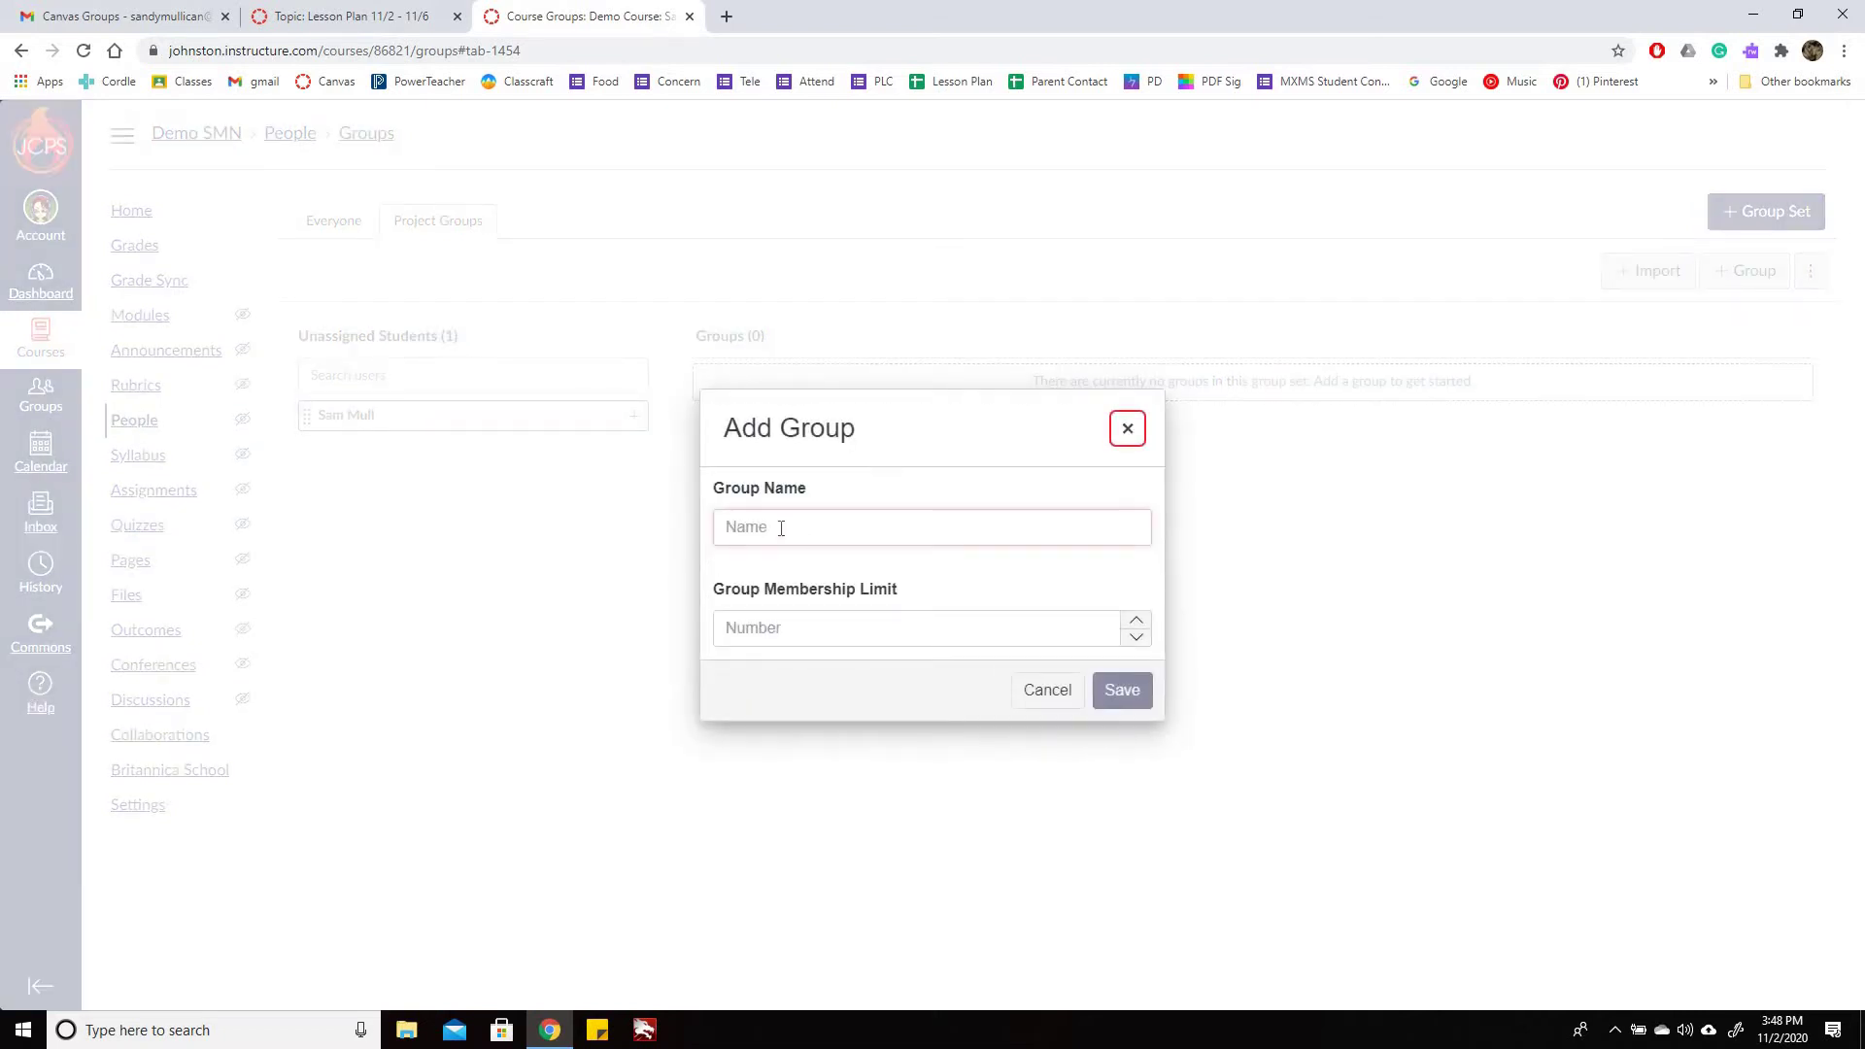
pyautogui.press('Tab')
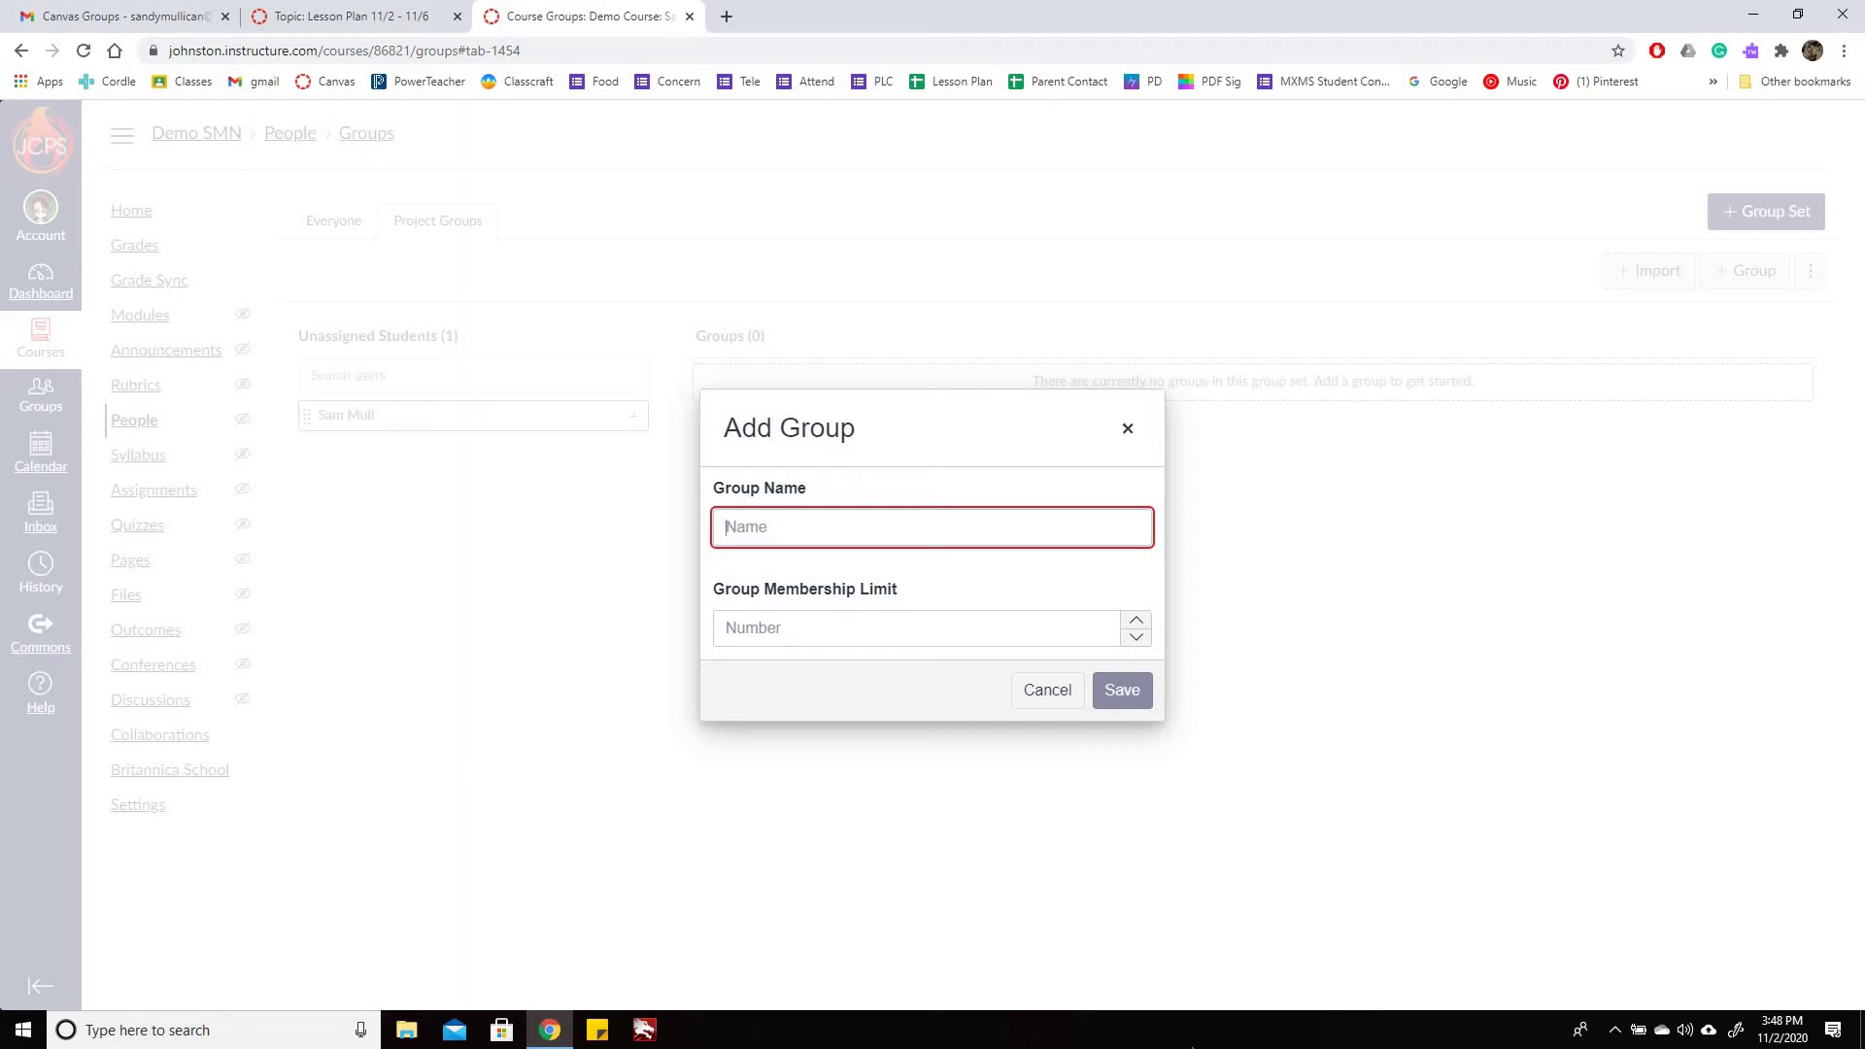
pyautogui.write('1st')
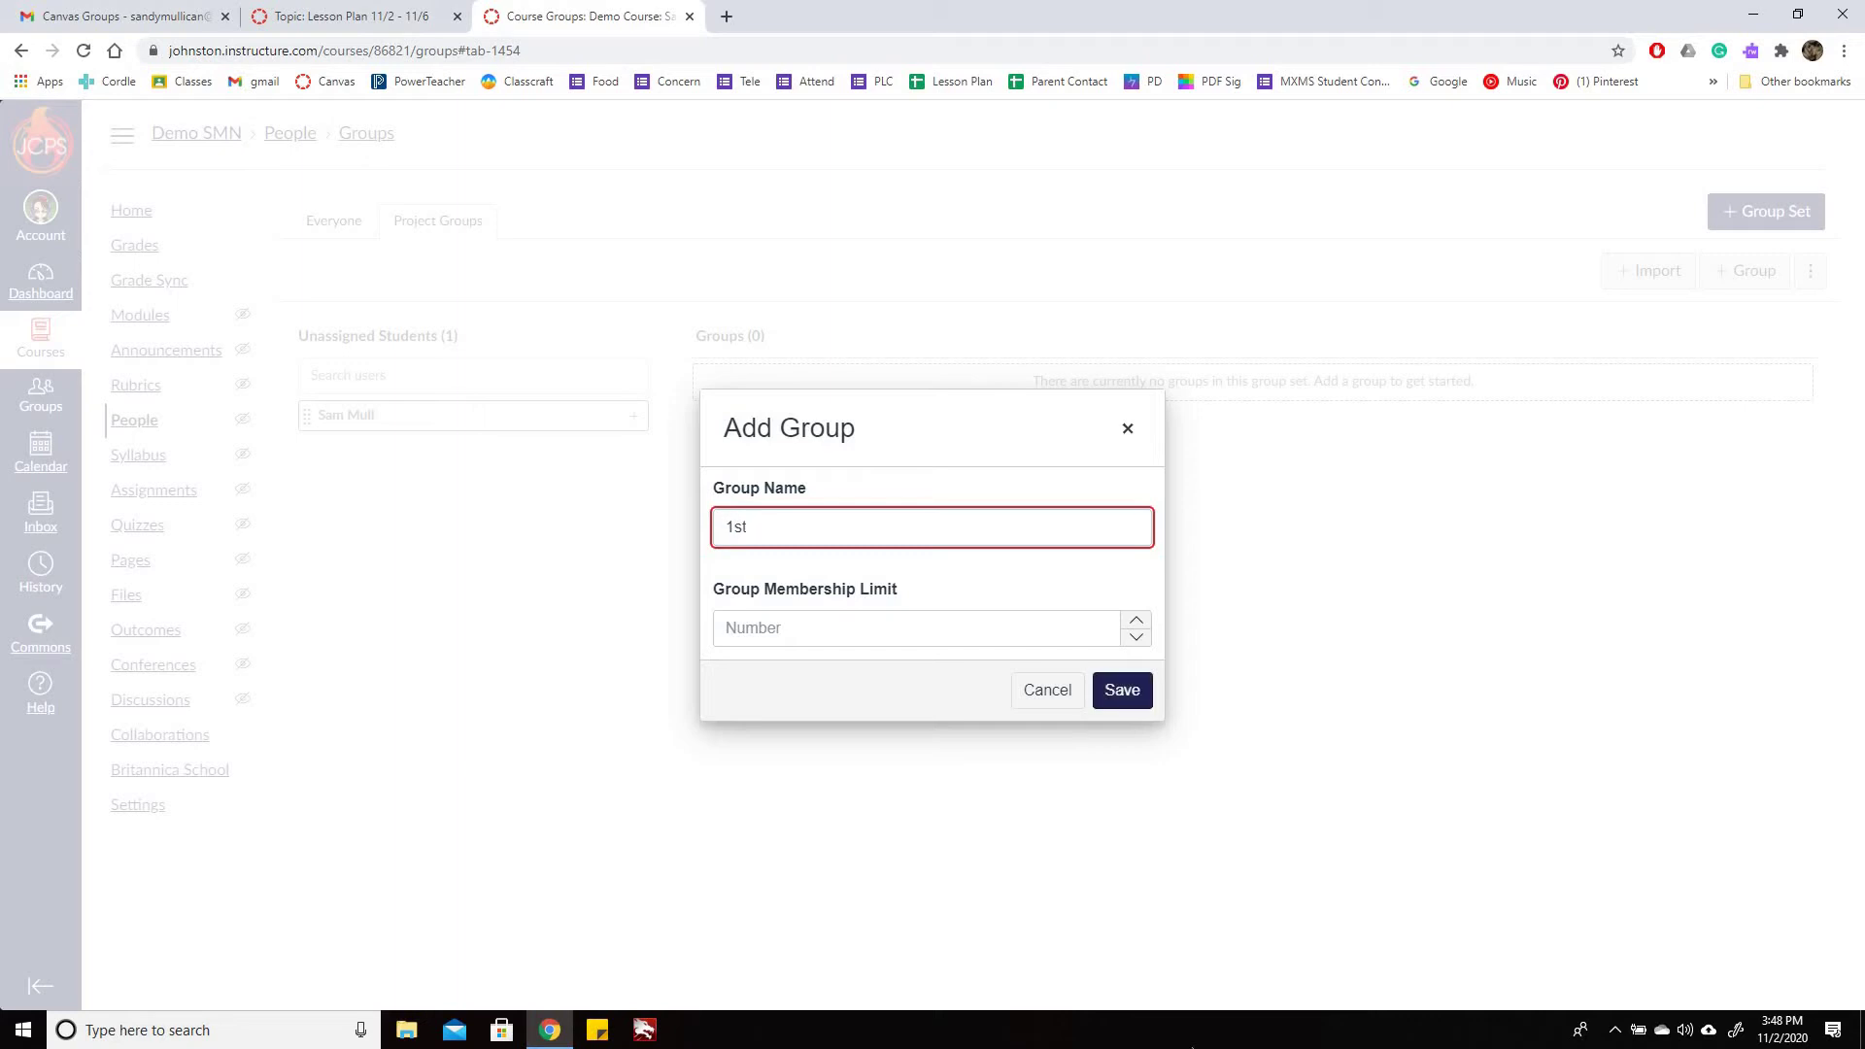
pyautogui.write(' Block Test 2')
pyautogui.click(1124, 698)
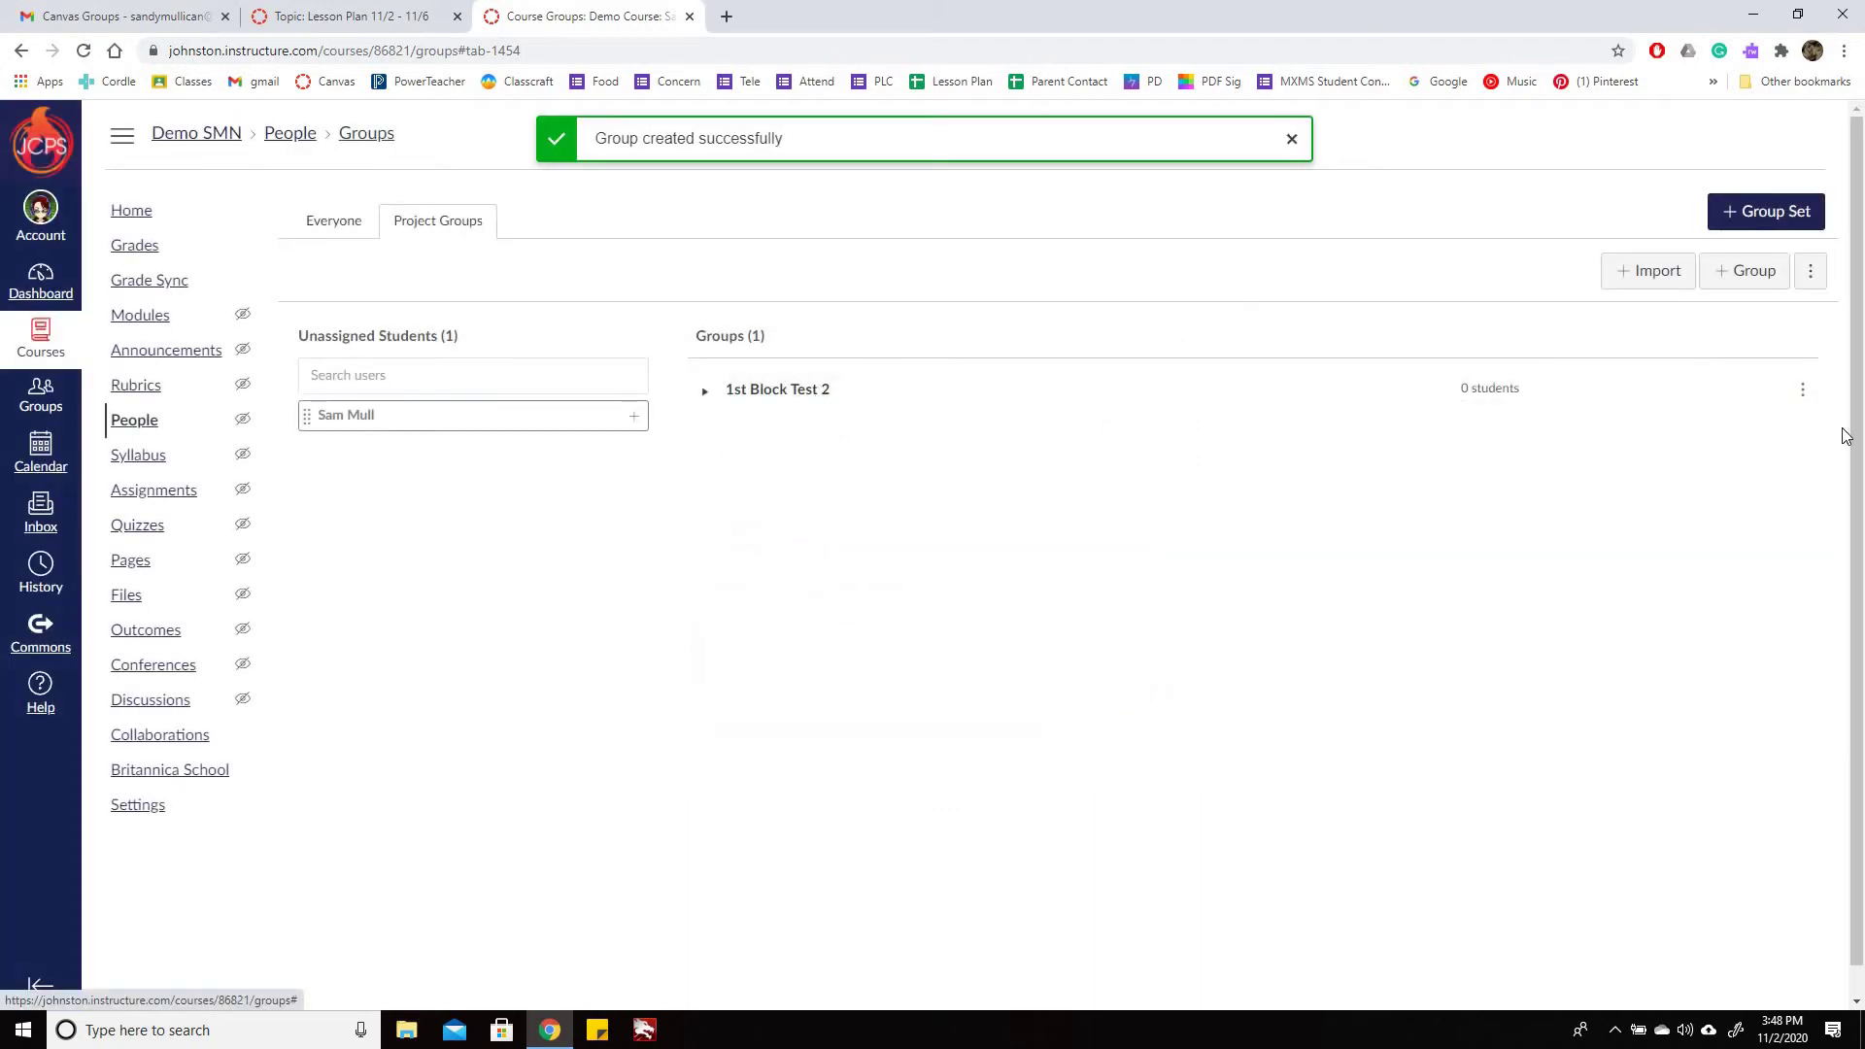
# Visit the homepage of the 1st Block Test 2 group and inspect its group editing options without changing them
pyautogui.click(1803, 390)
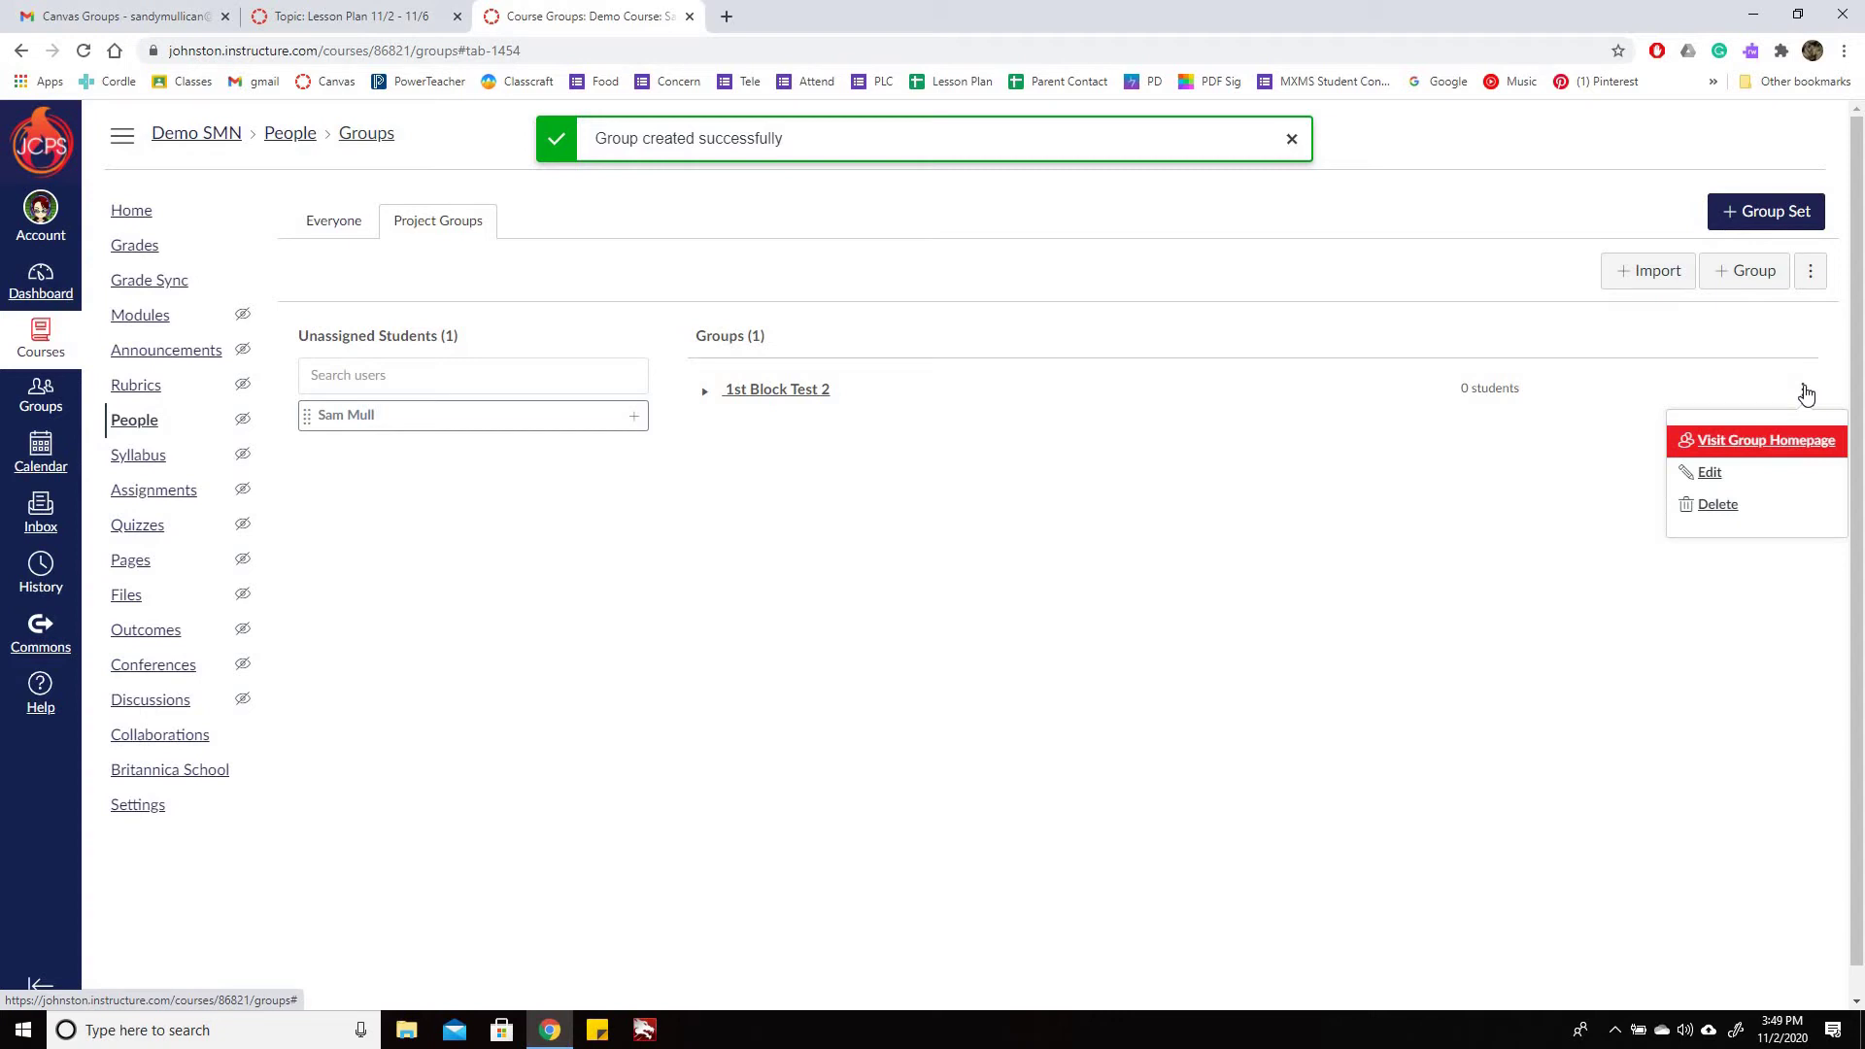
pyautogui.click(1786, 441)
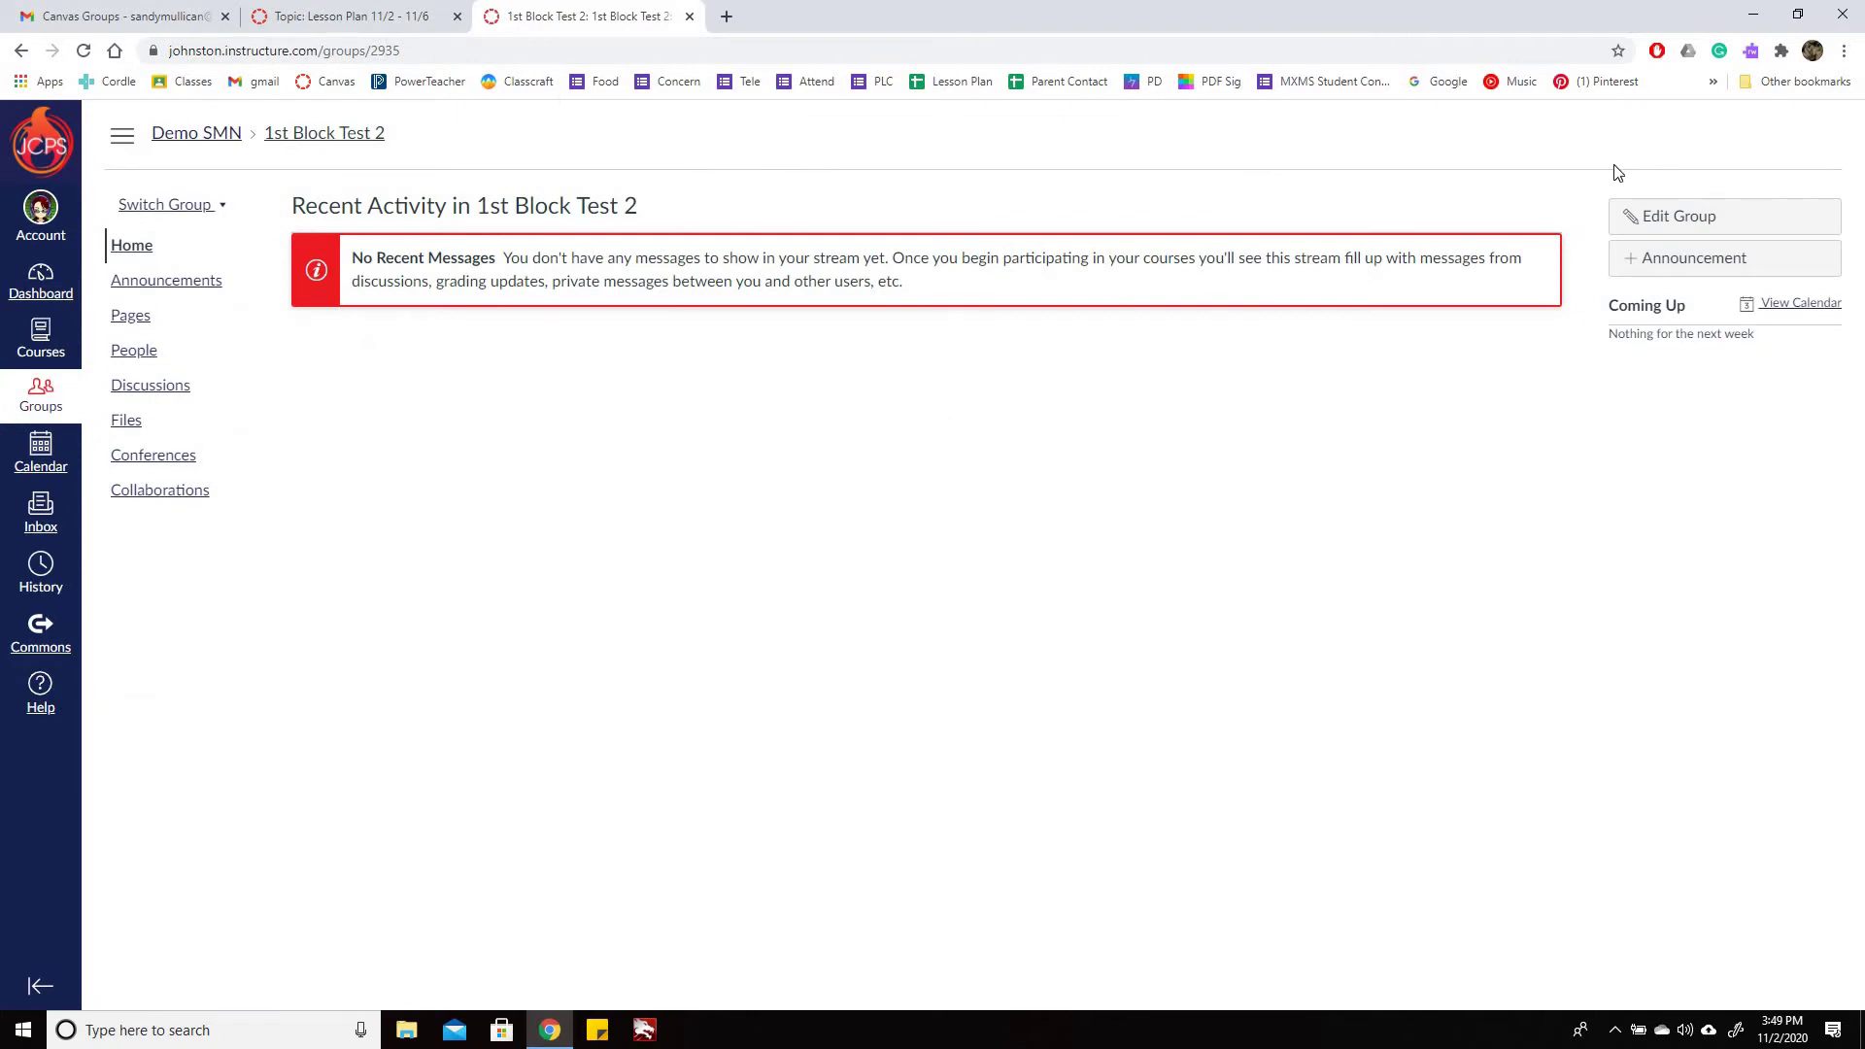
pyautogui.click(1672, 216)
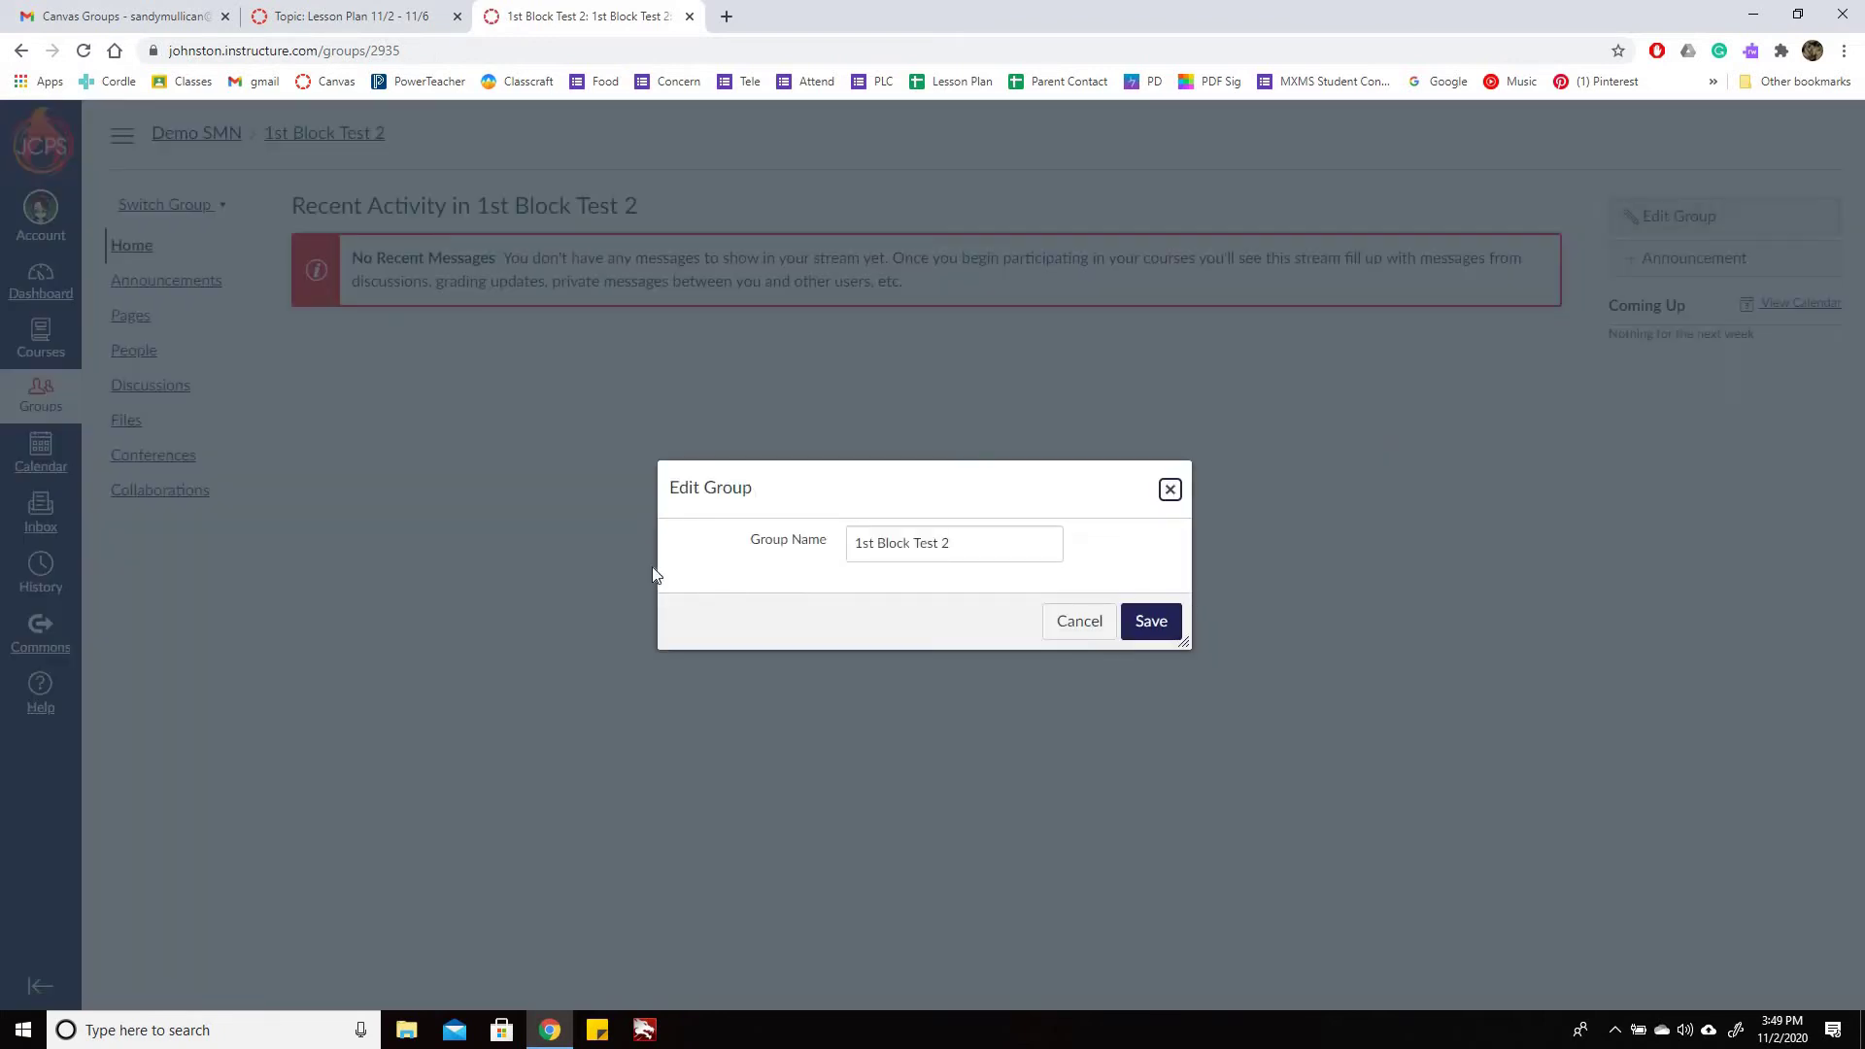
pyautogui.click(1169, 490)
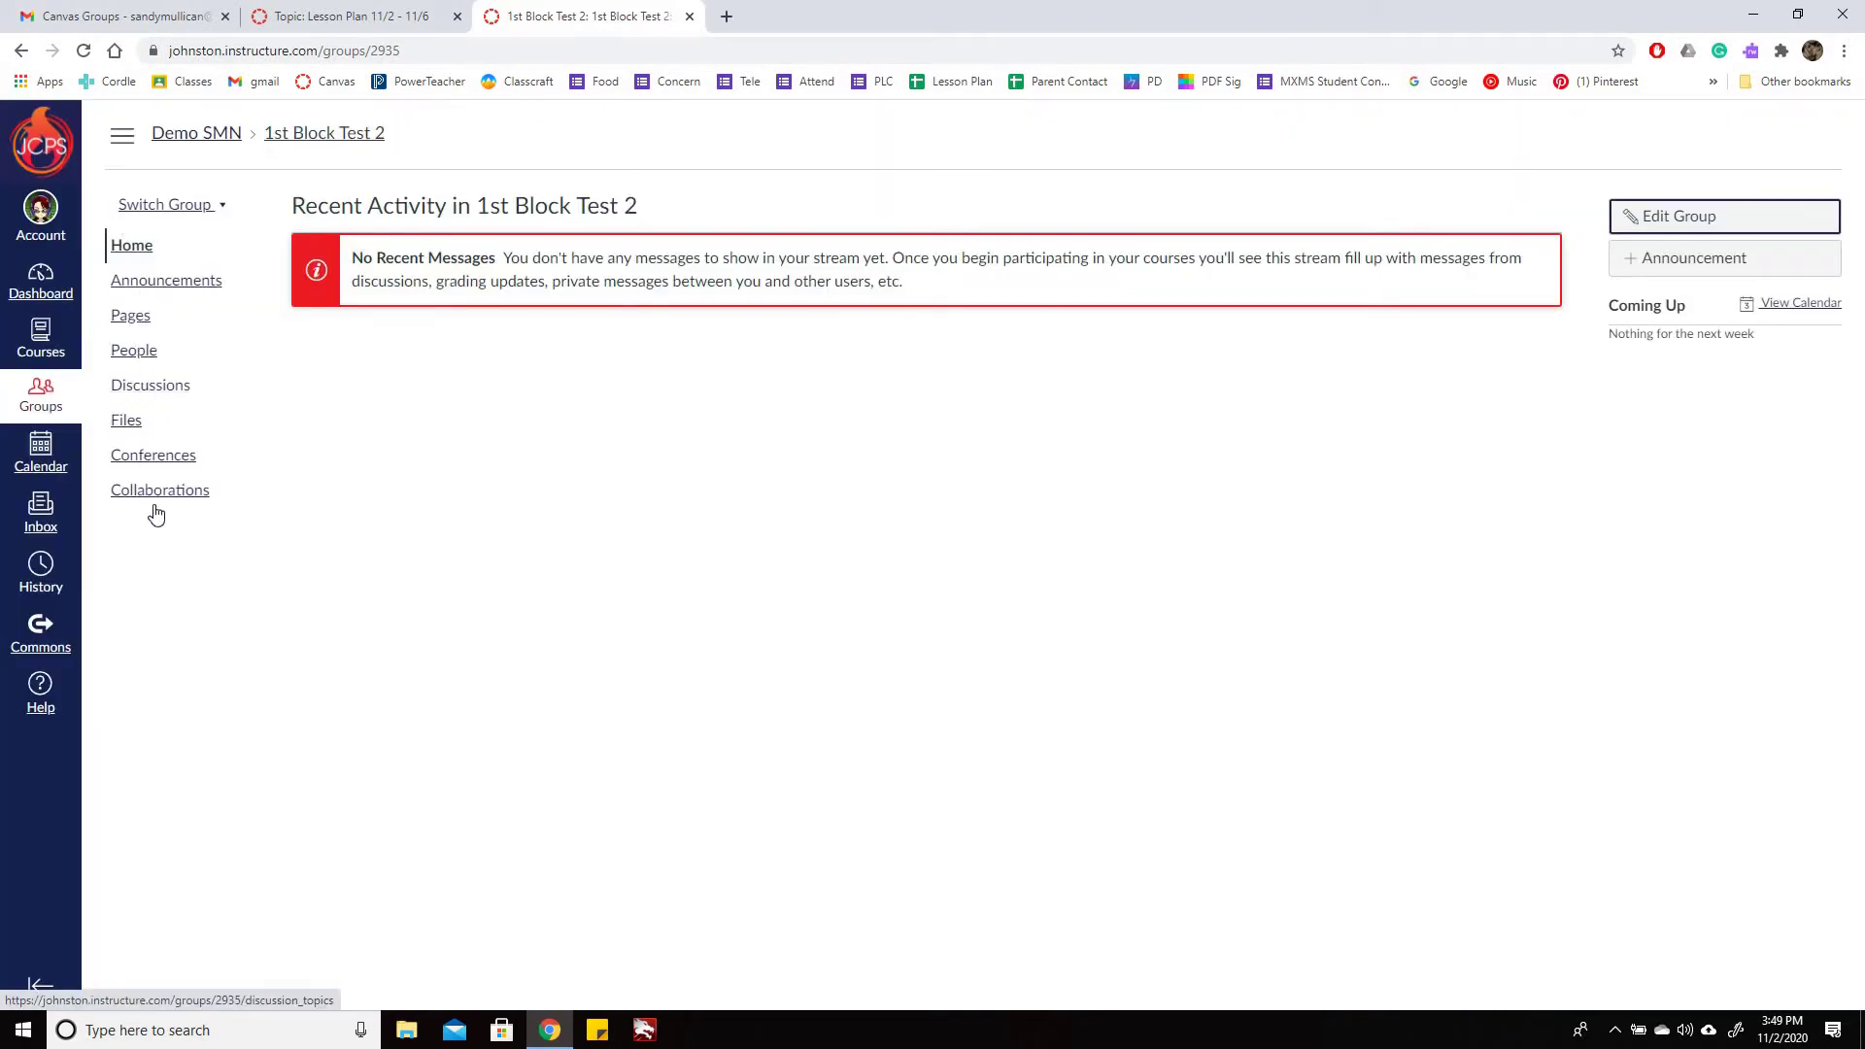
# Review the group's Announcements, Pages, People, Discussions and Files sections, ending on its home page
pyautogui.click(167, 284)
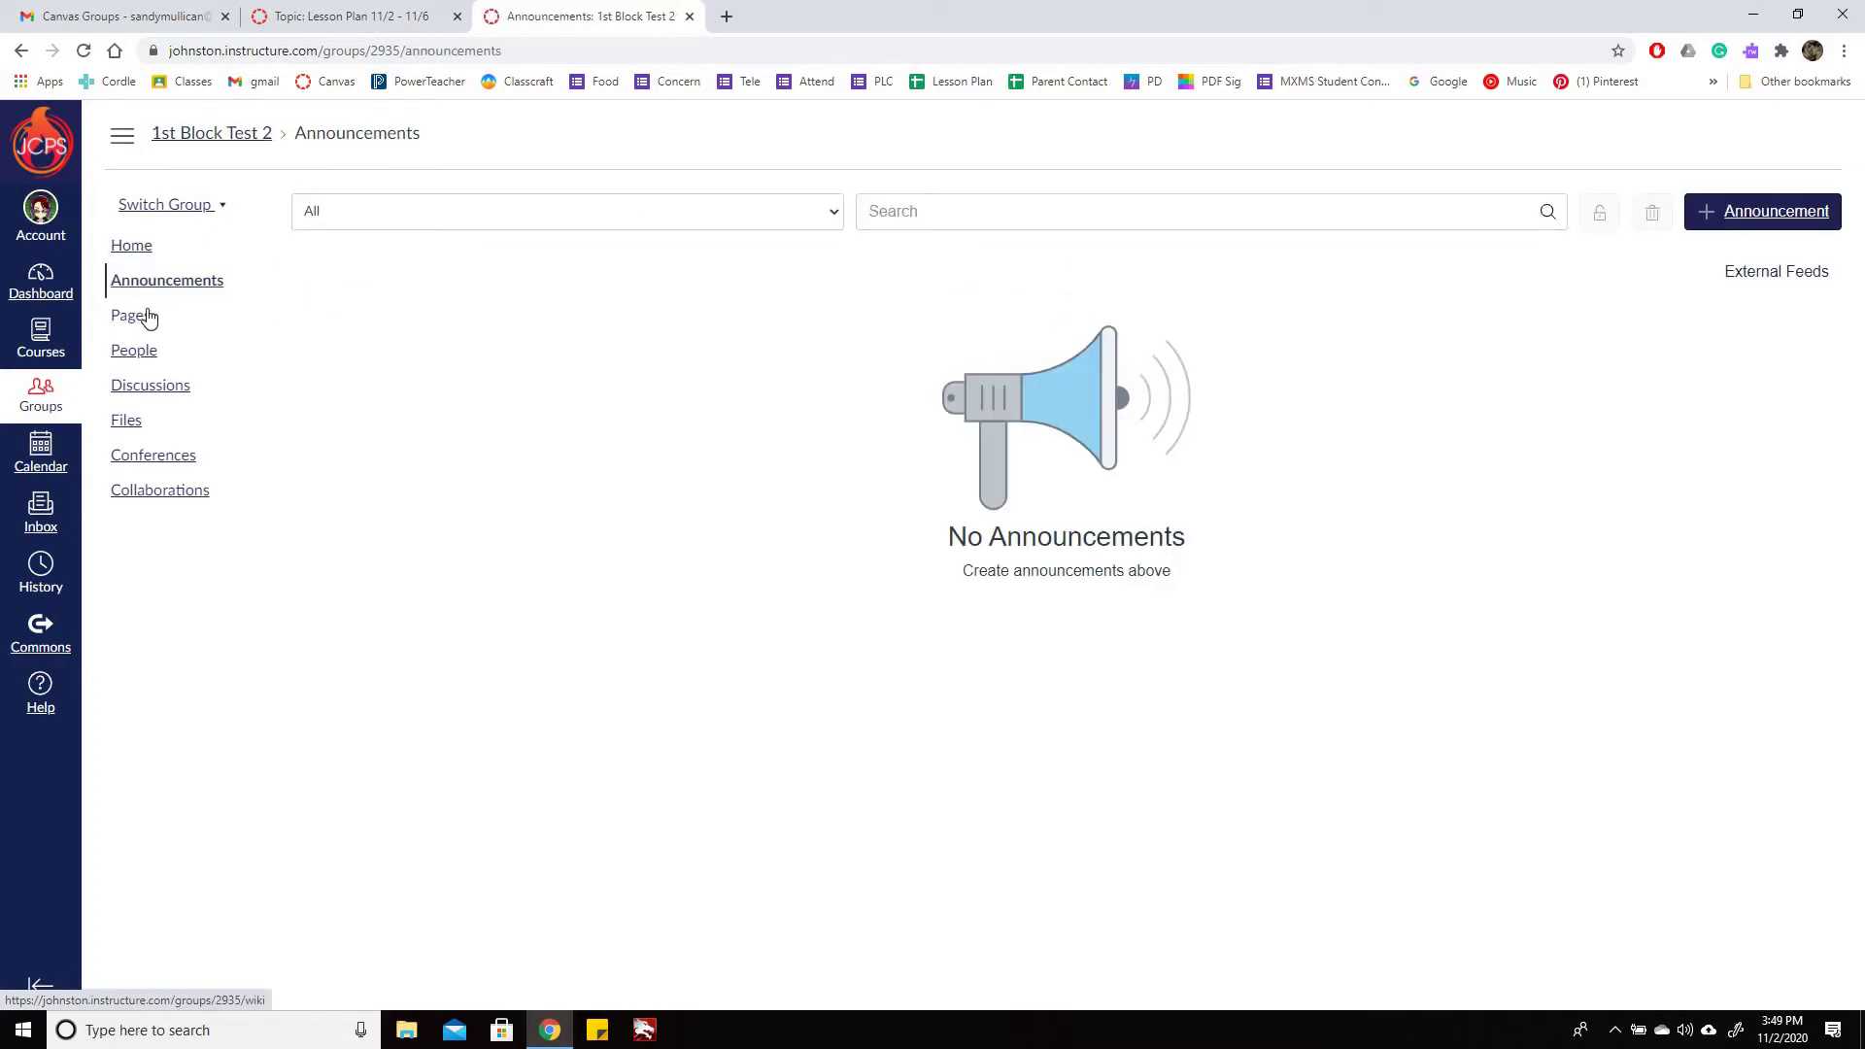
pyautogui.click(148, 317)
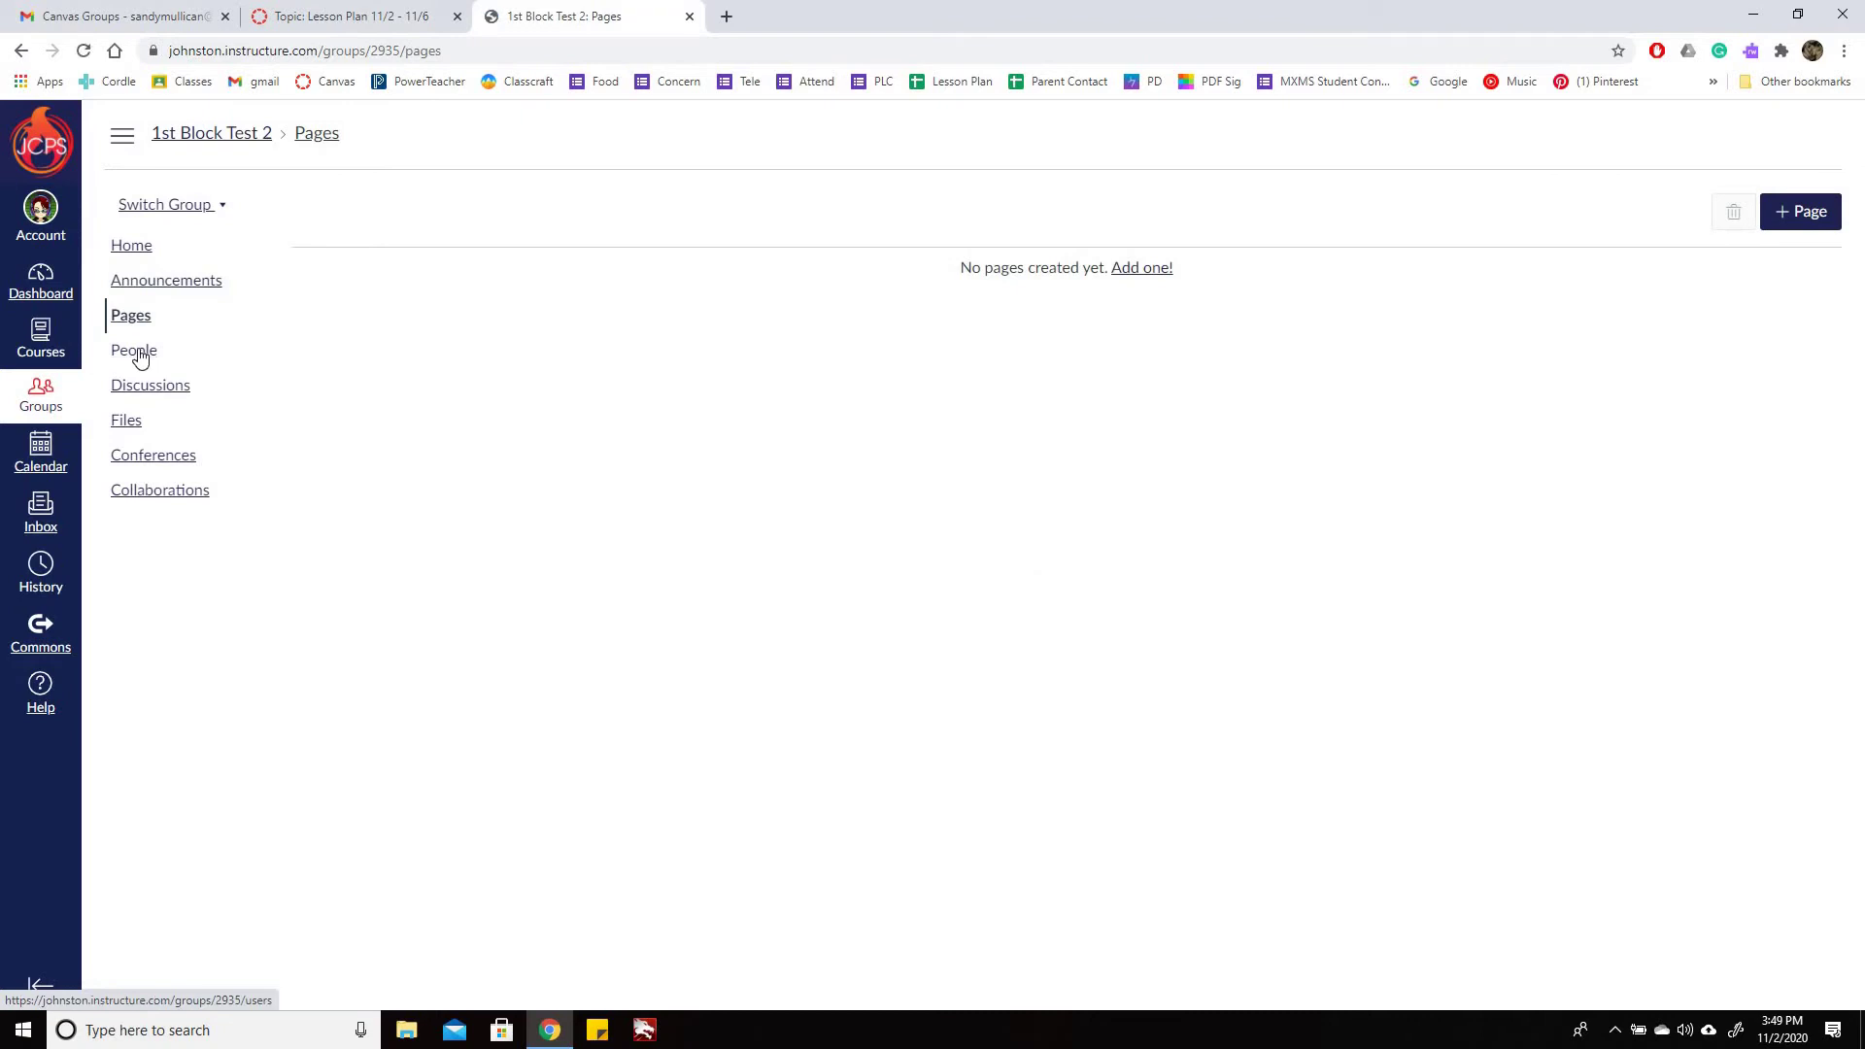
pyautogui.click(139, 355)
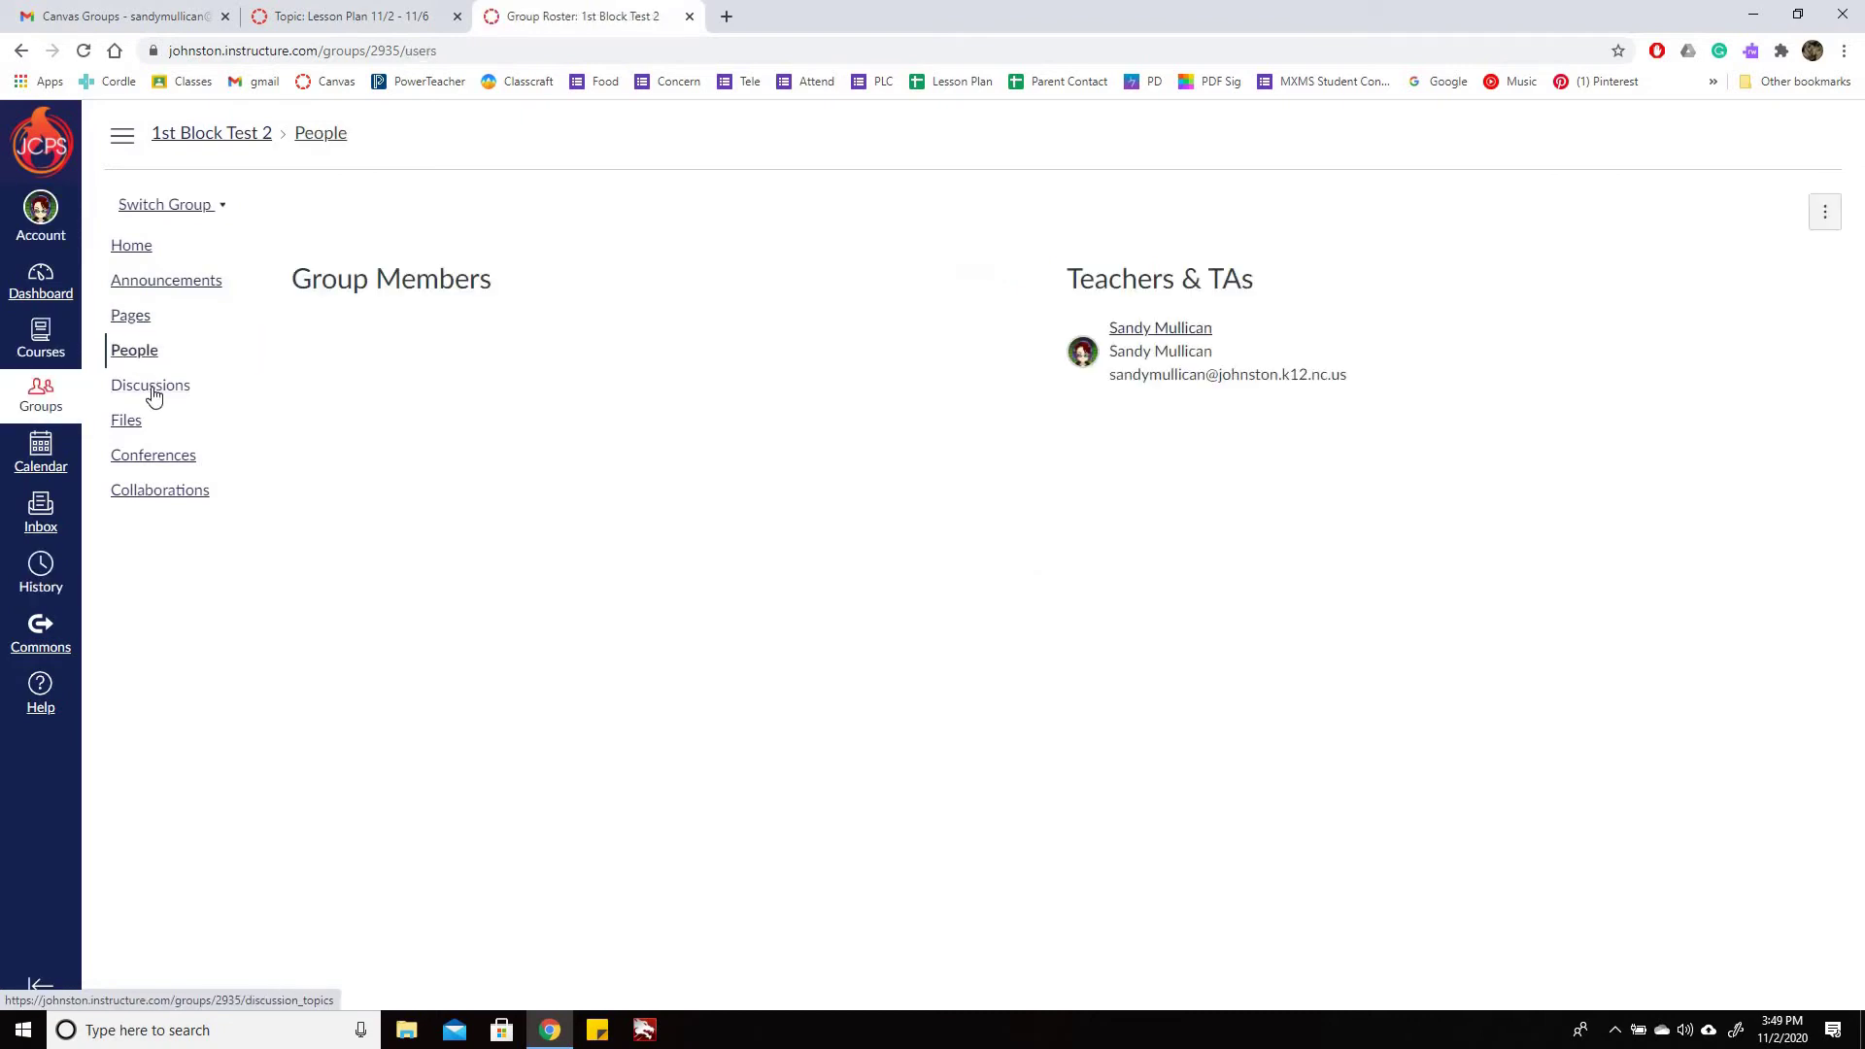
pyautogui.click(151, 392)
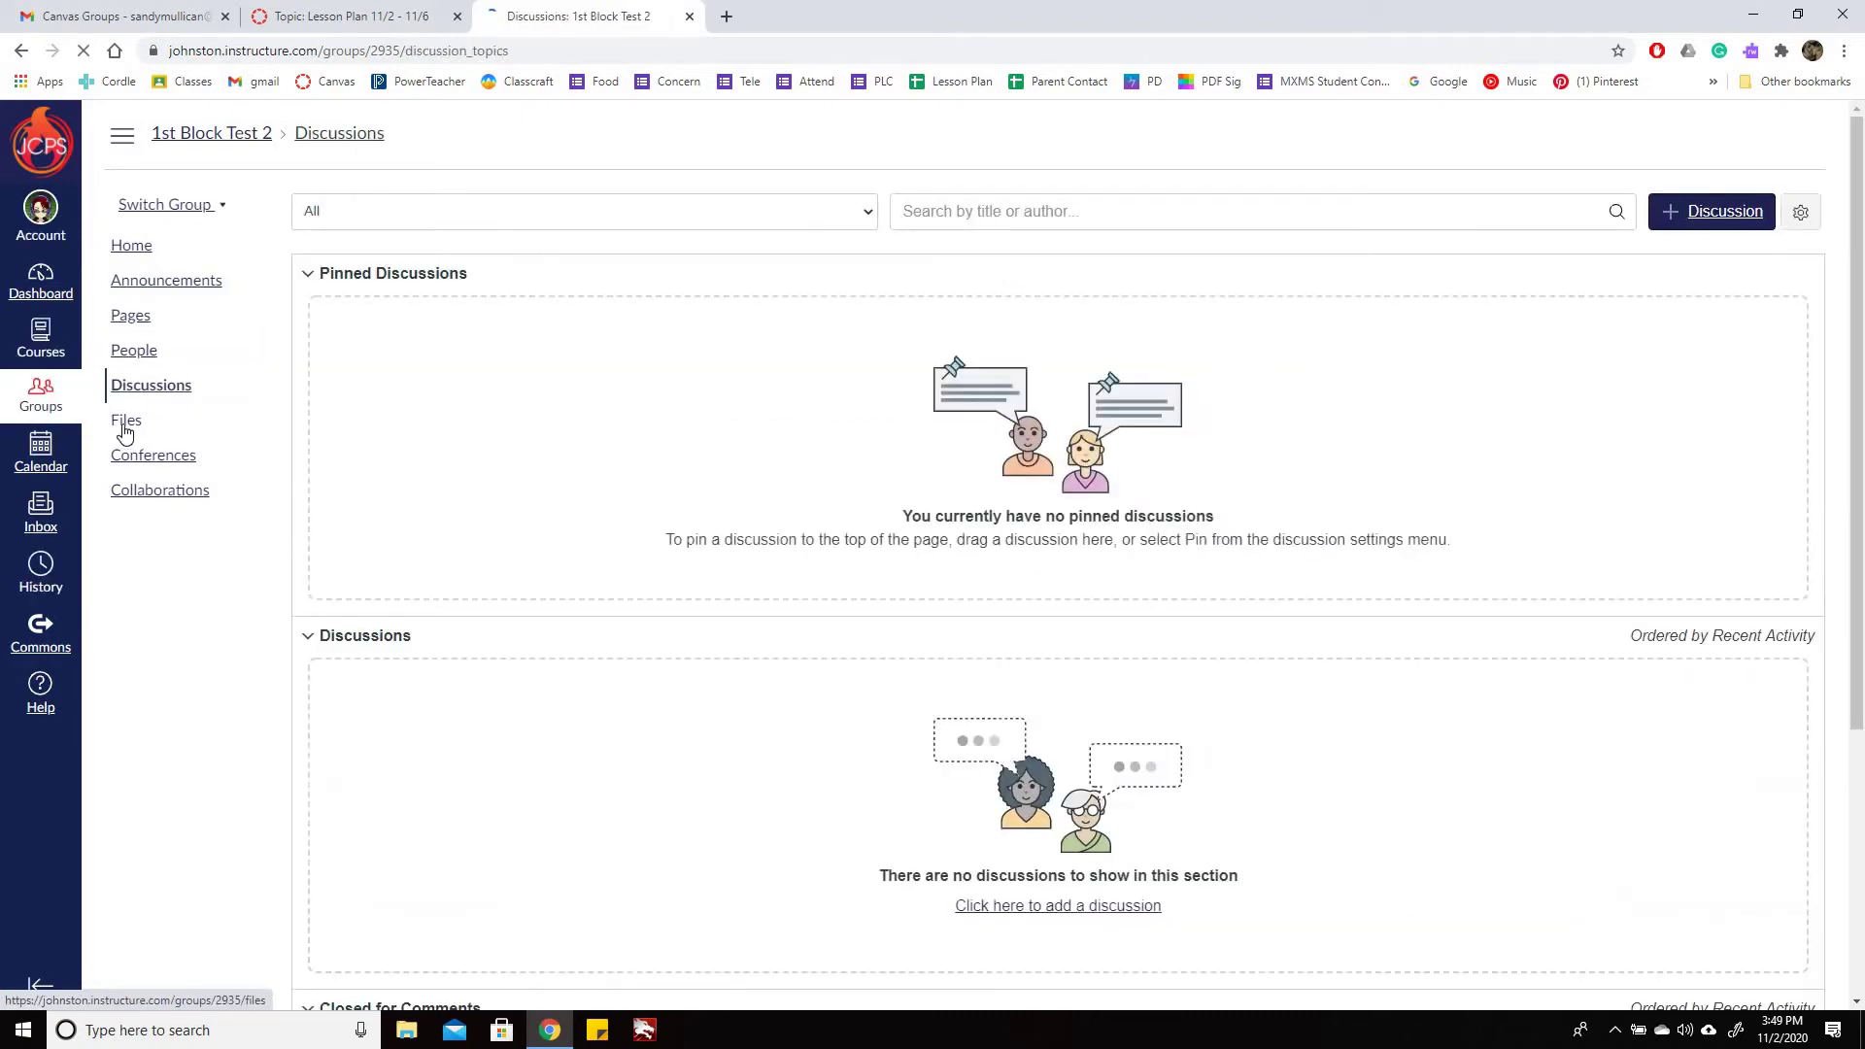
pyautogui.click(126, 428)
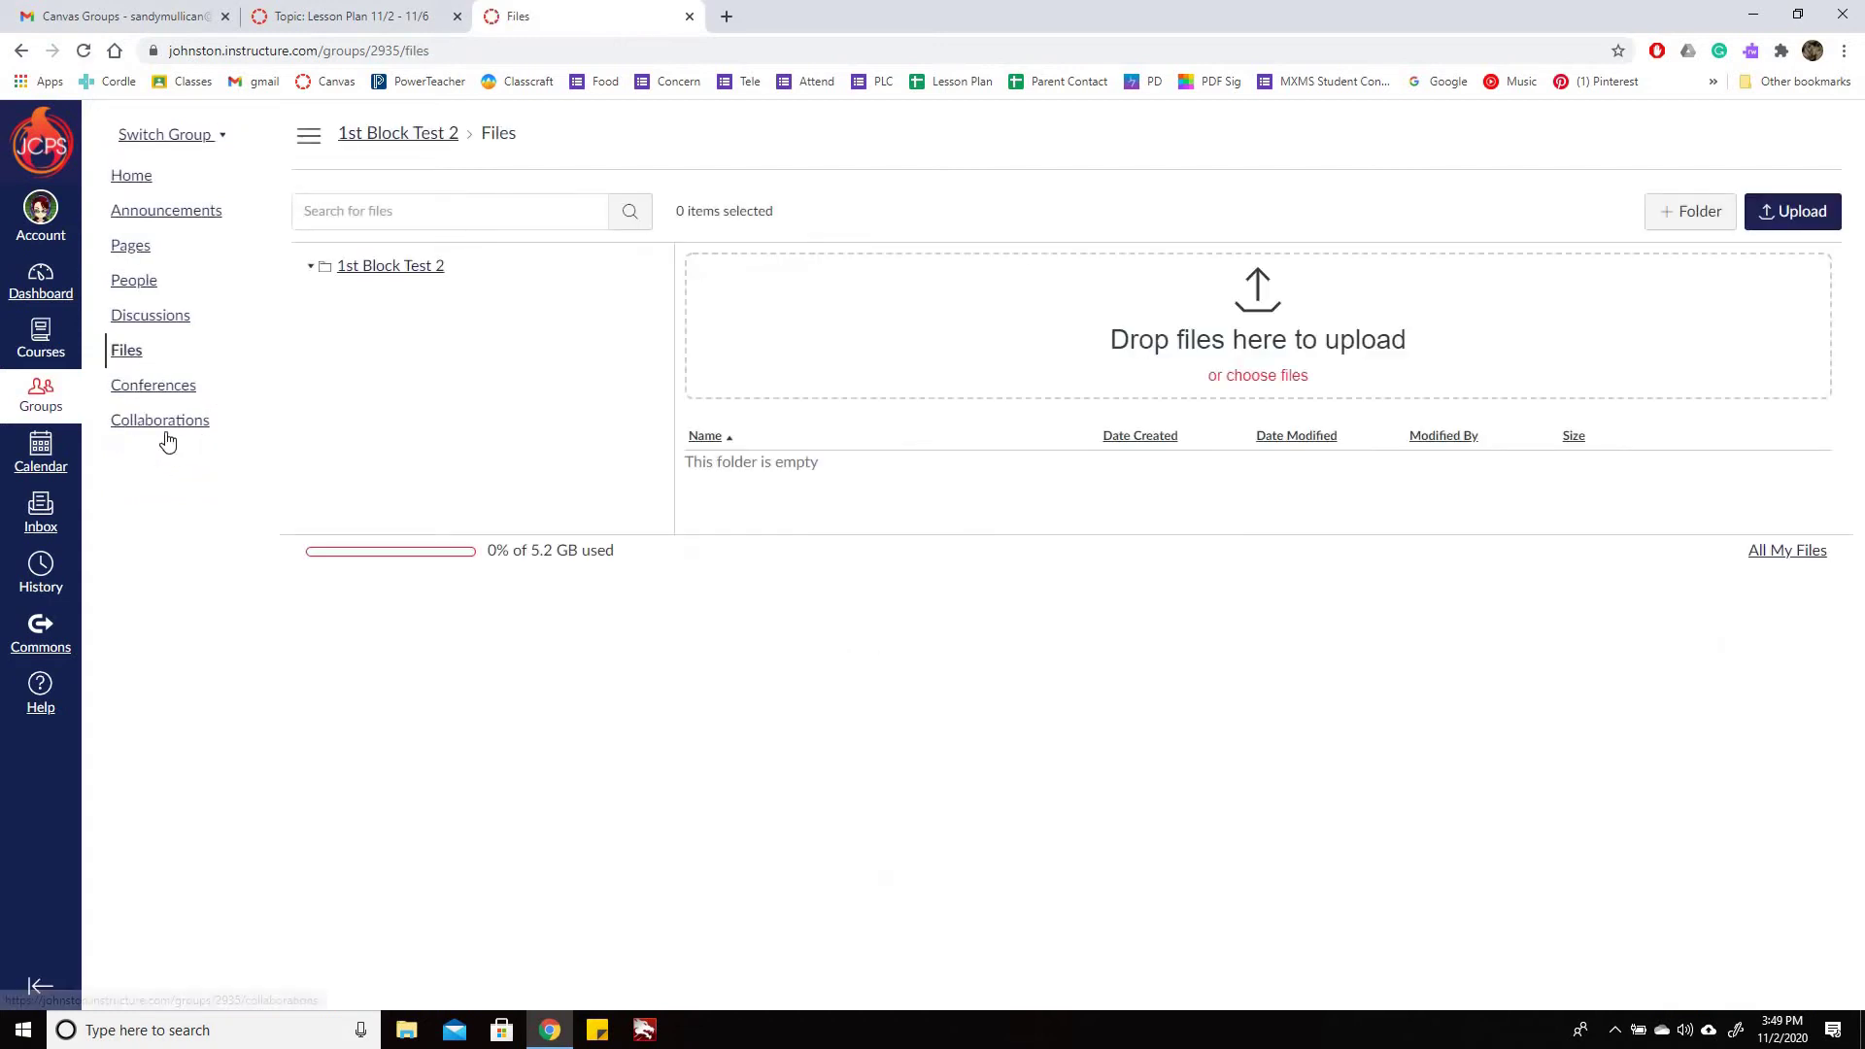
pyautogui.click(146, 181)
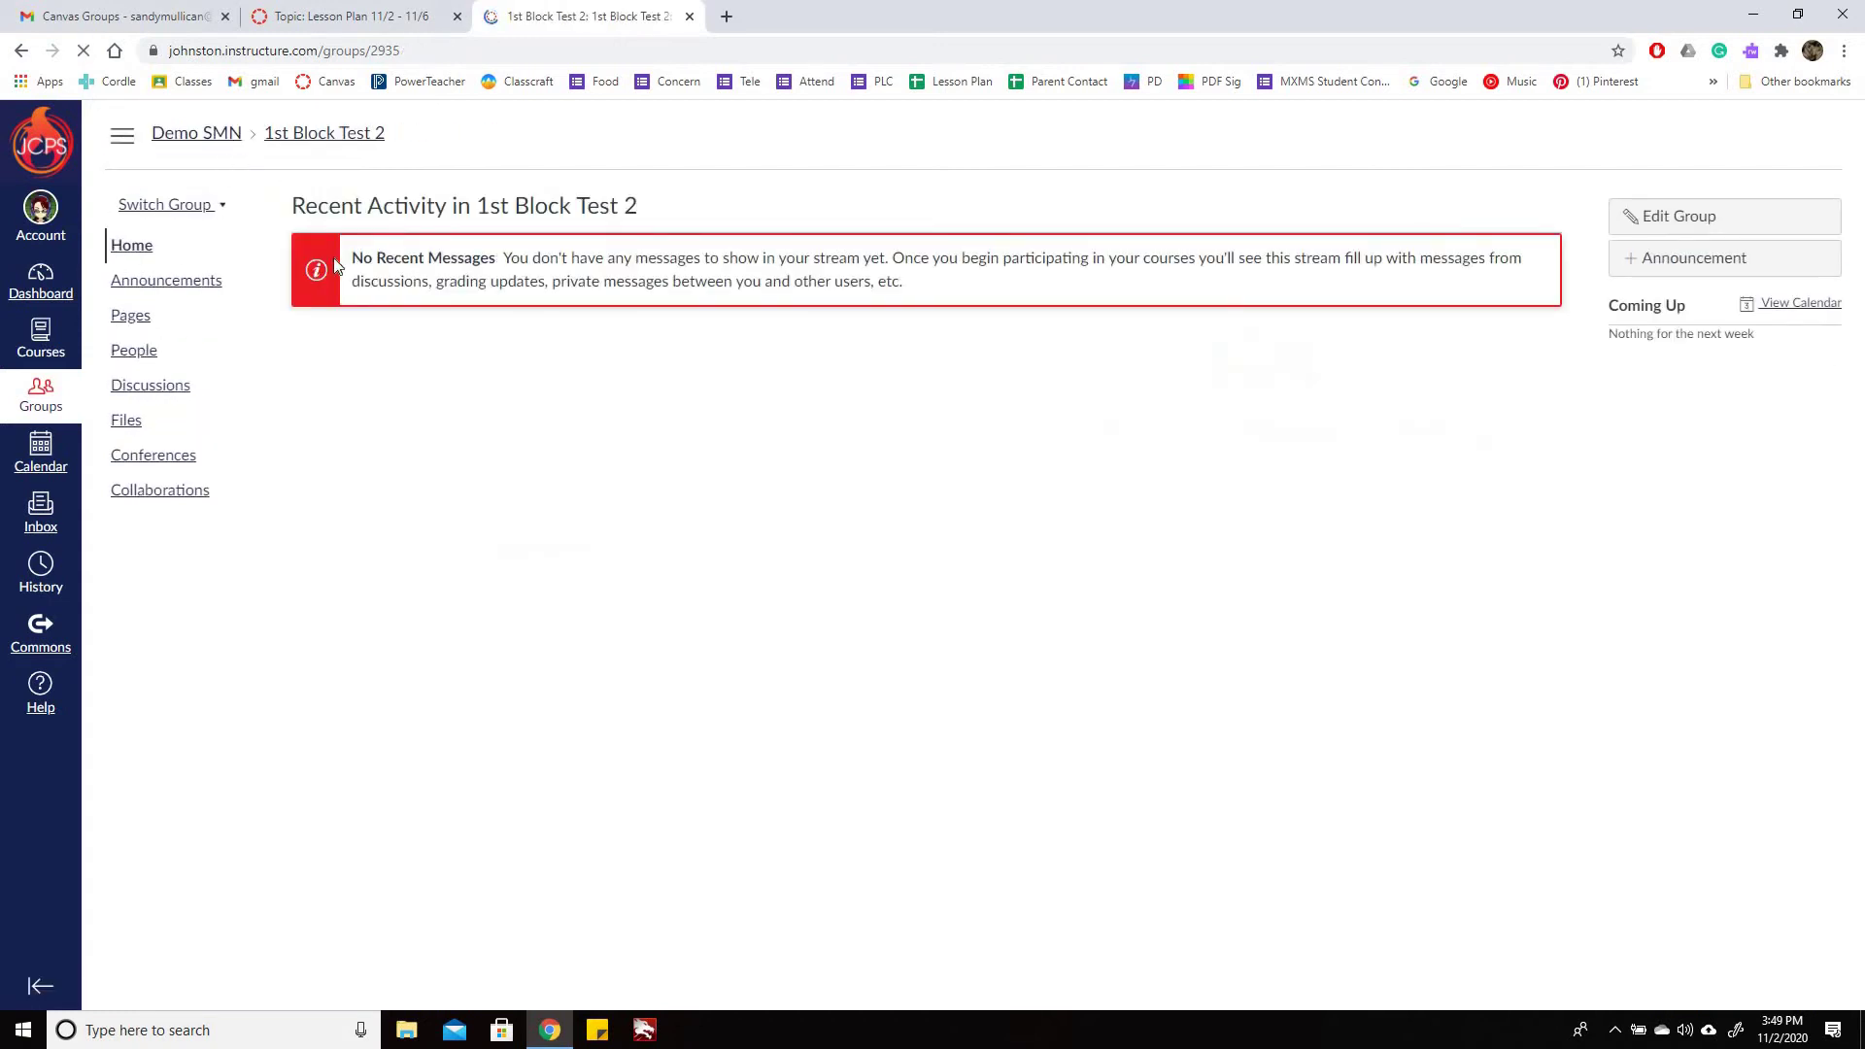
# Check which groups can be switched to and choose 1st Block Test 2
pyautogui.click(195, 207)
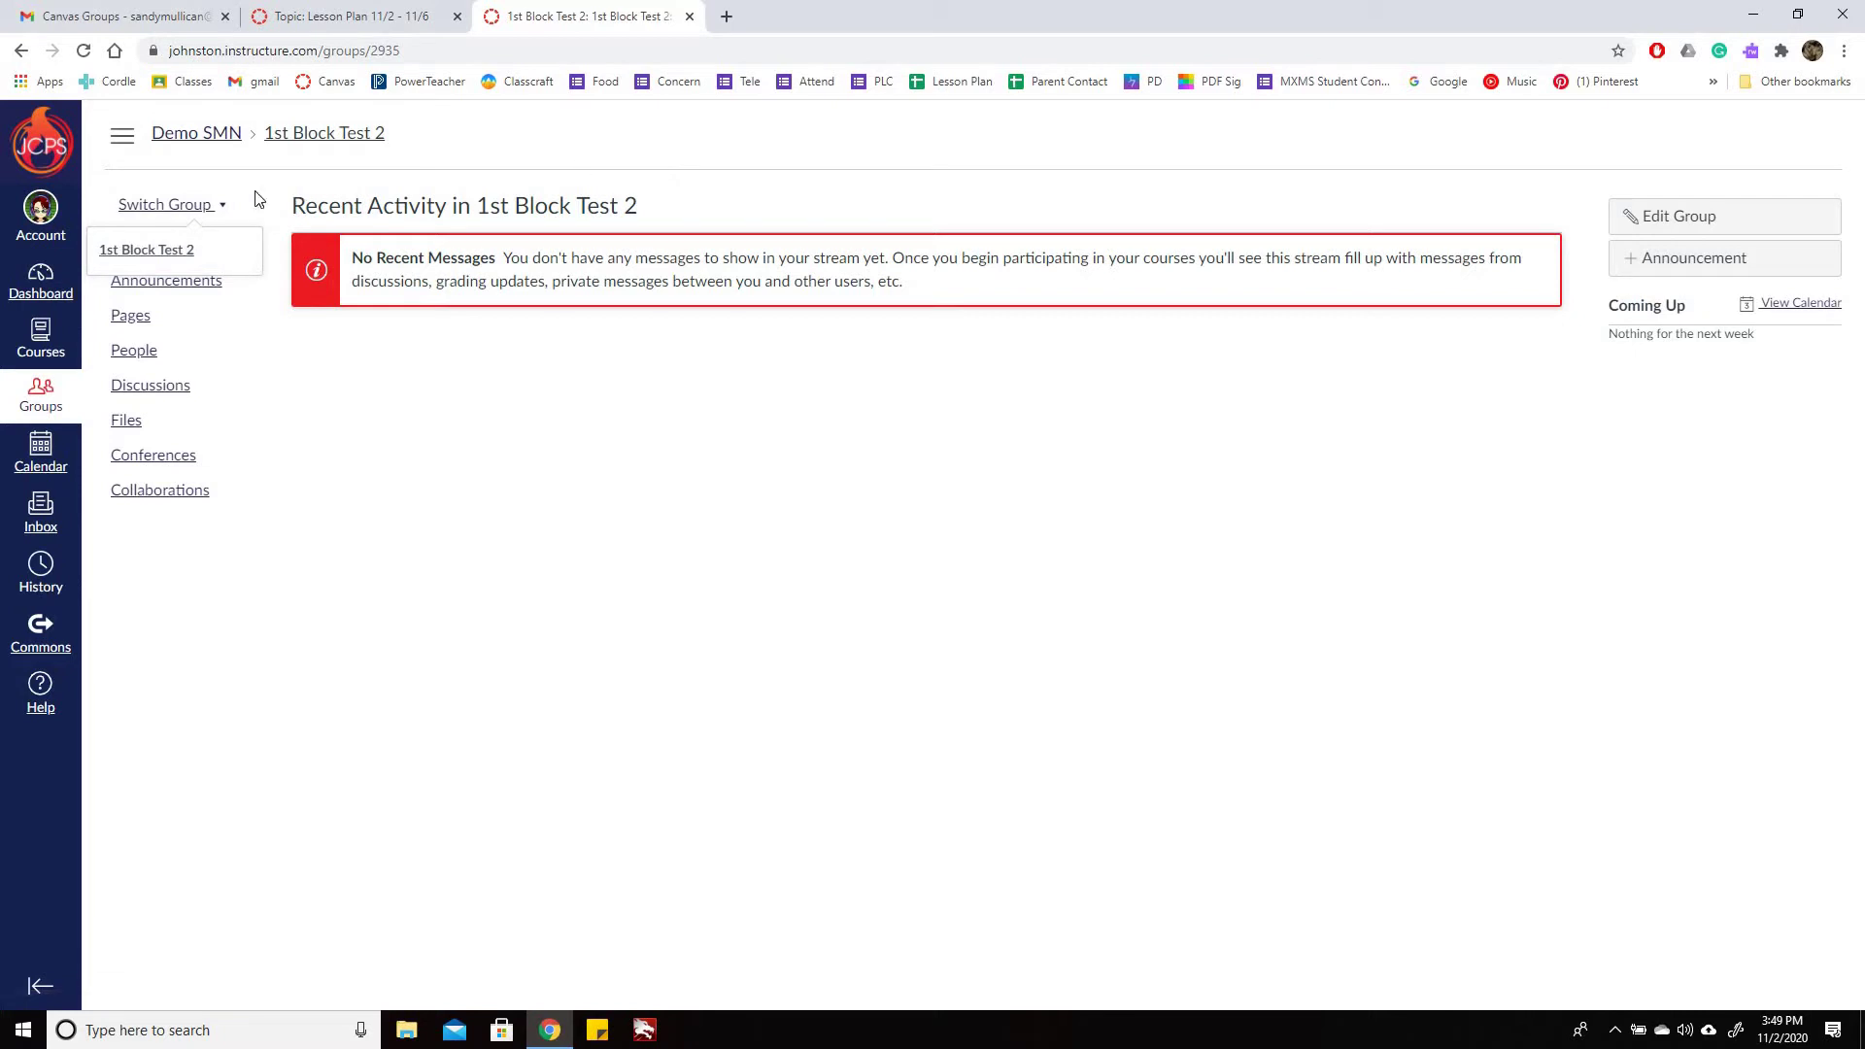
pyautogui.click(212, 205)
pyautogui.click(214, 205)
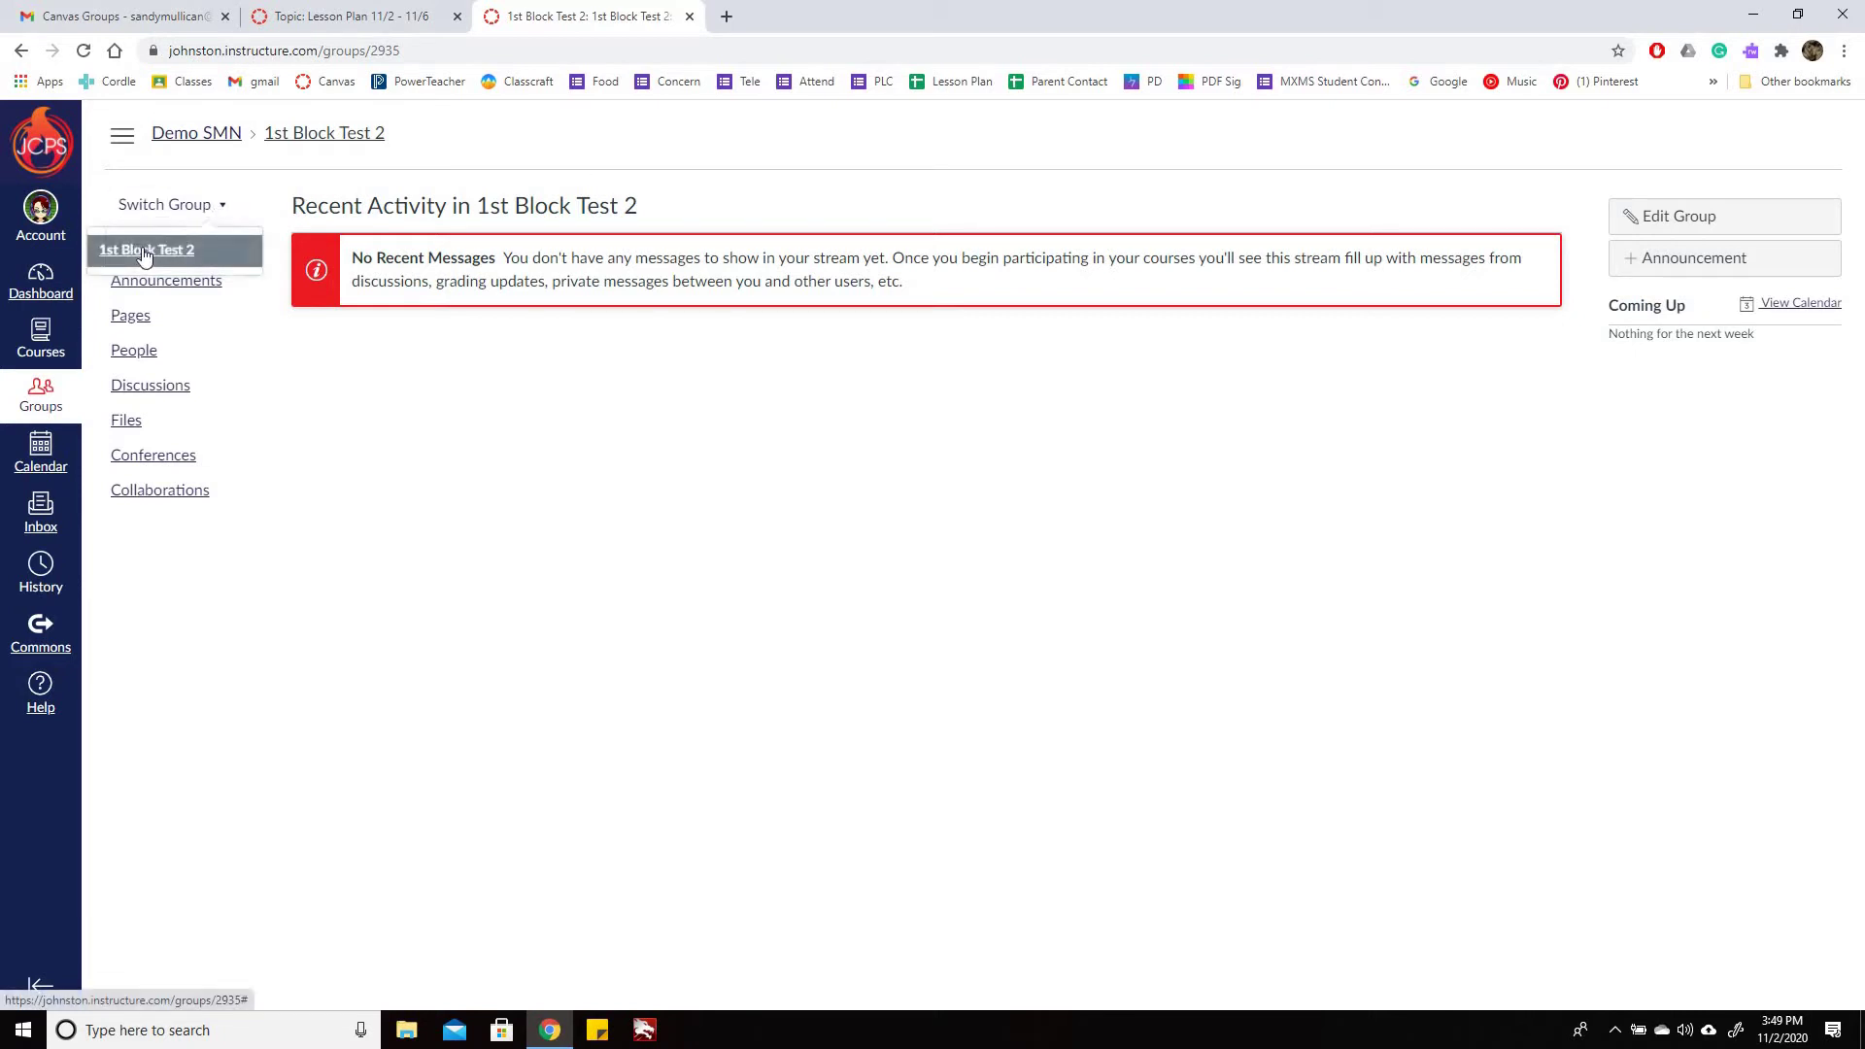
pyautogui.click(144, 252)
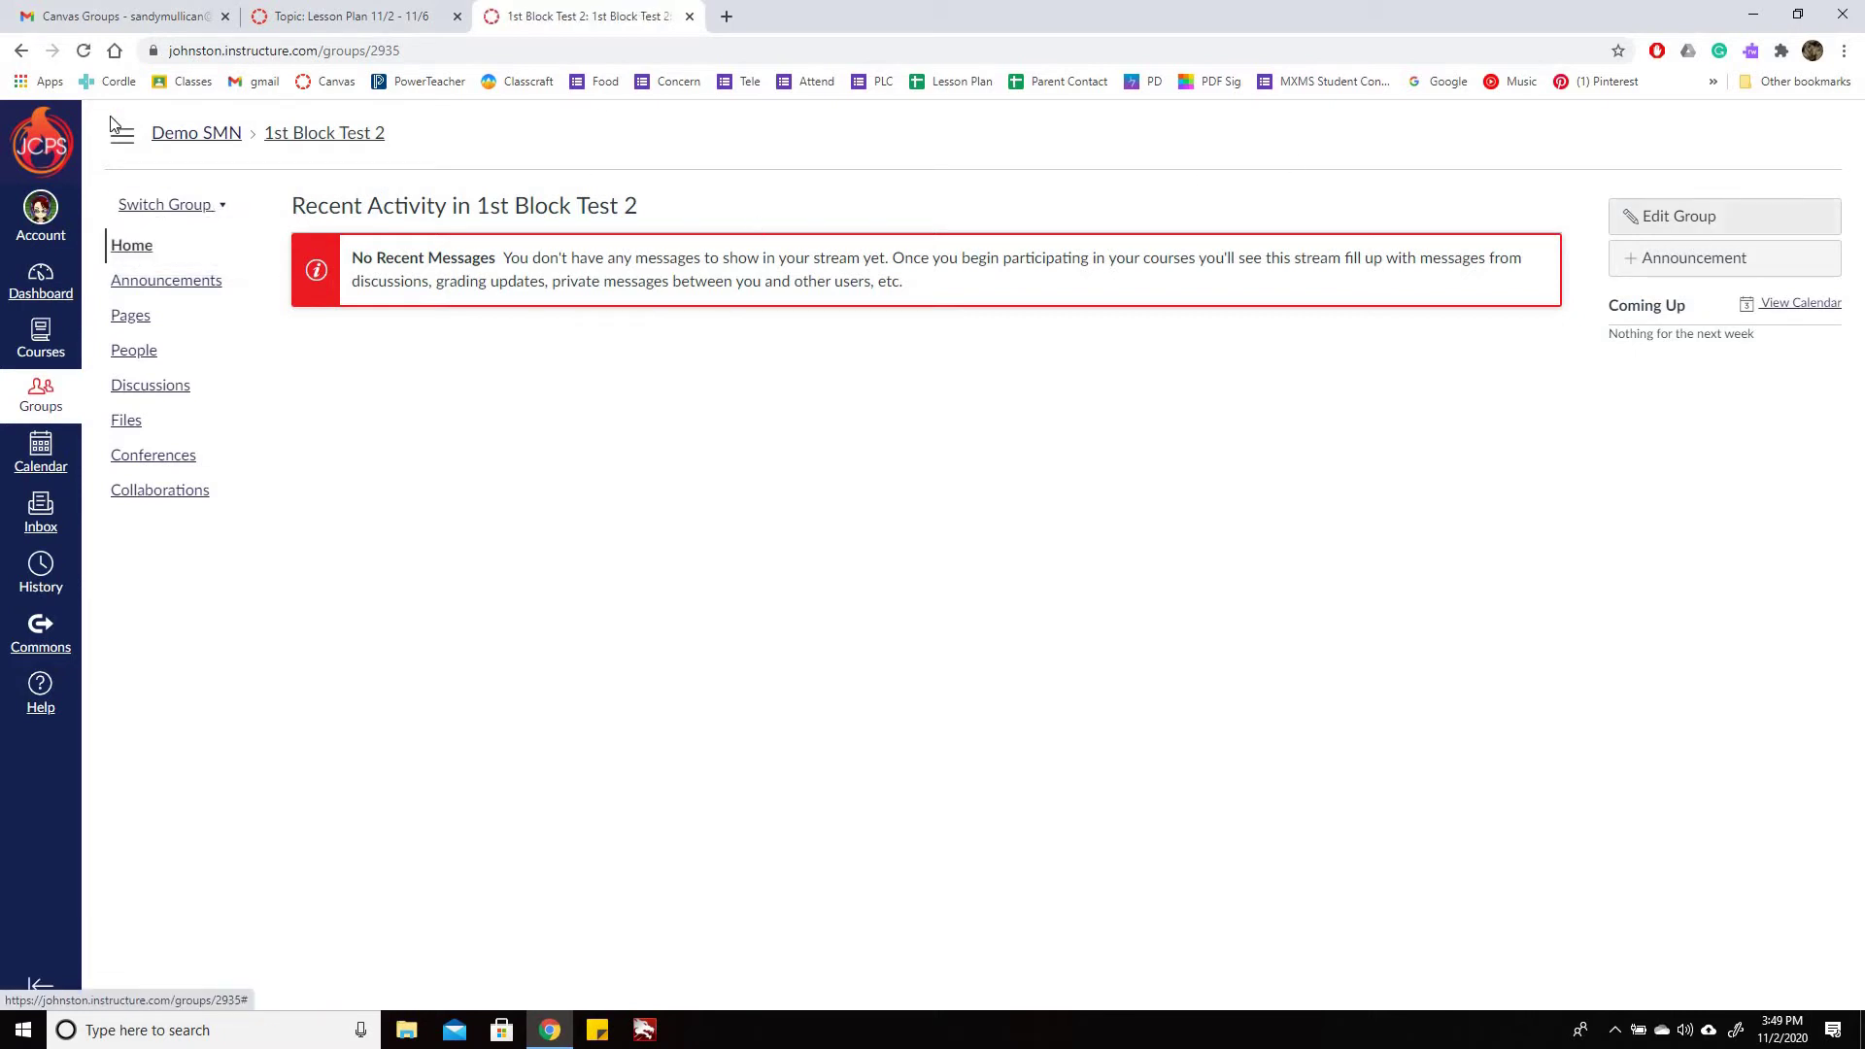
# Go back through the visited group pages to the course's Project Groups set
pyautogui.click(20, 49)
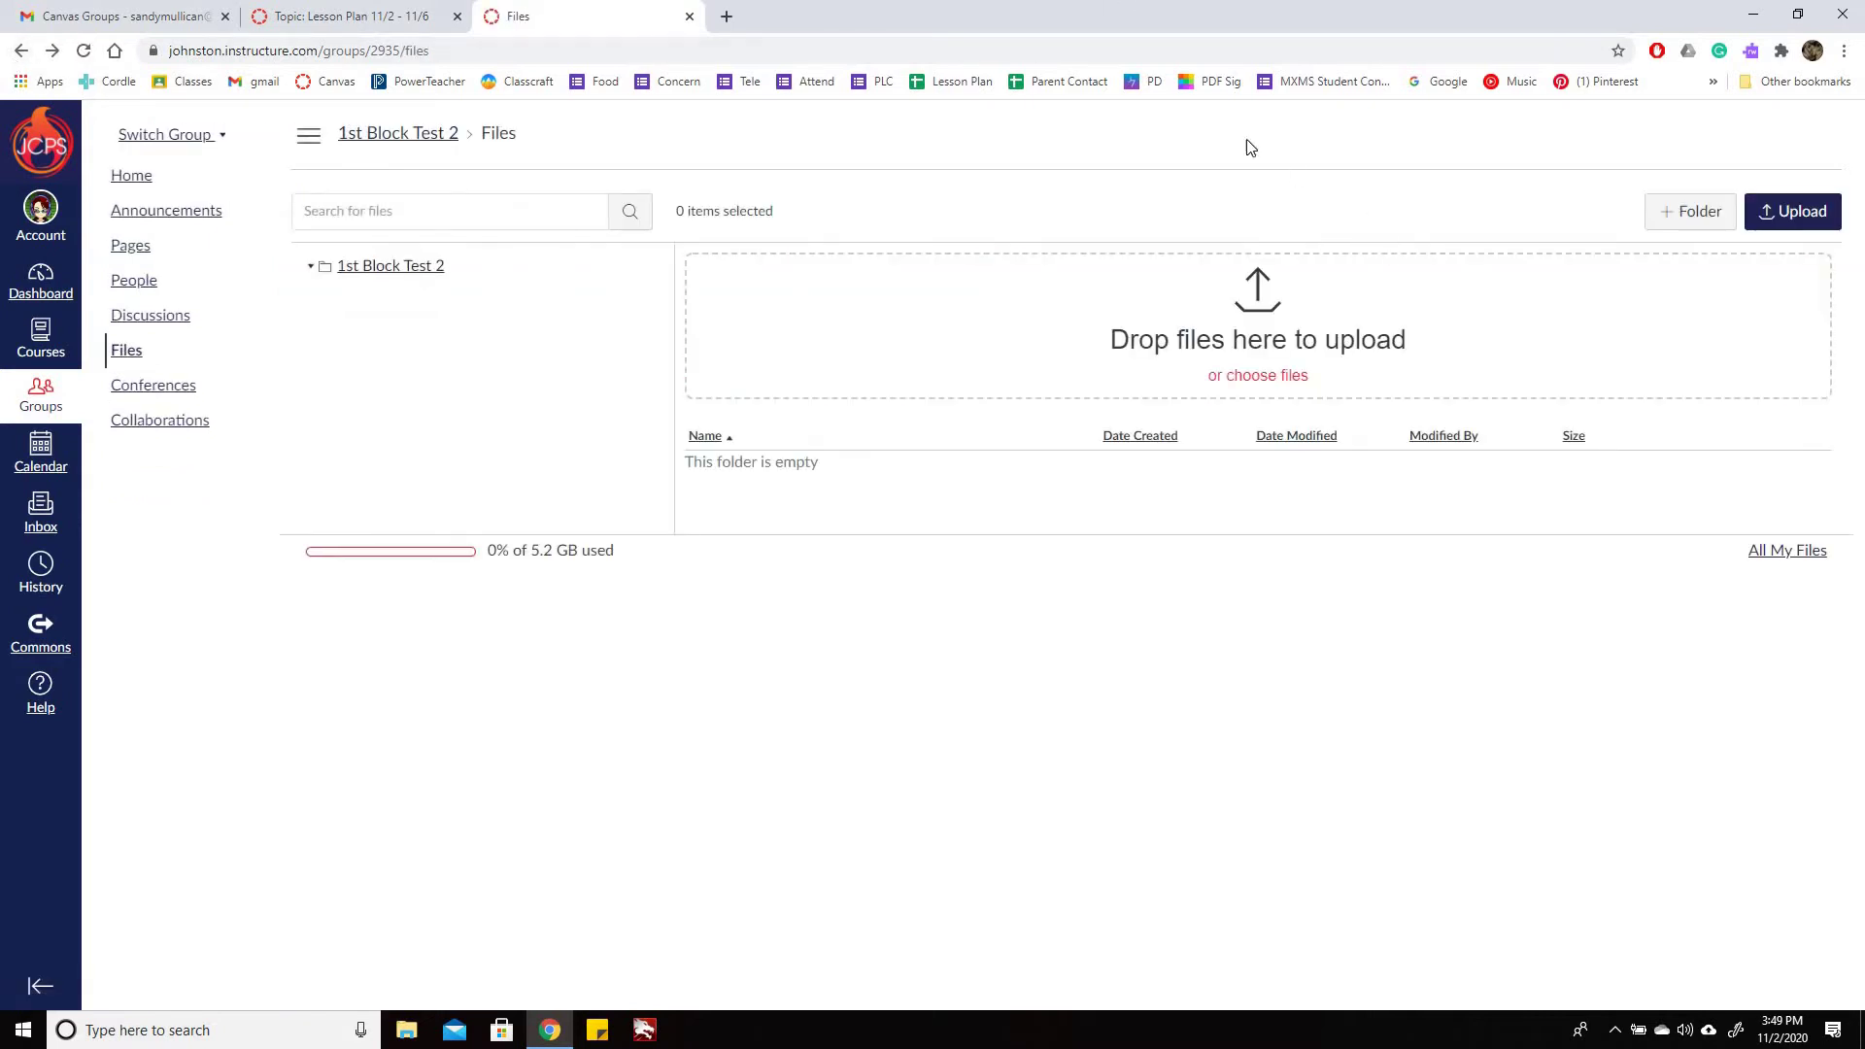
pyautogui.click(23, 54)
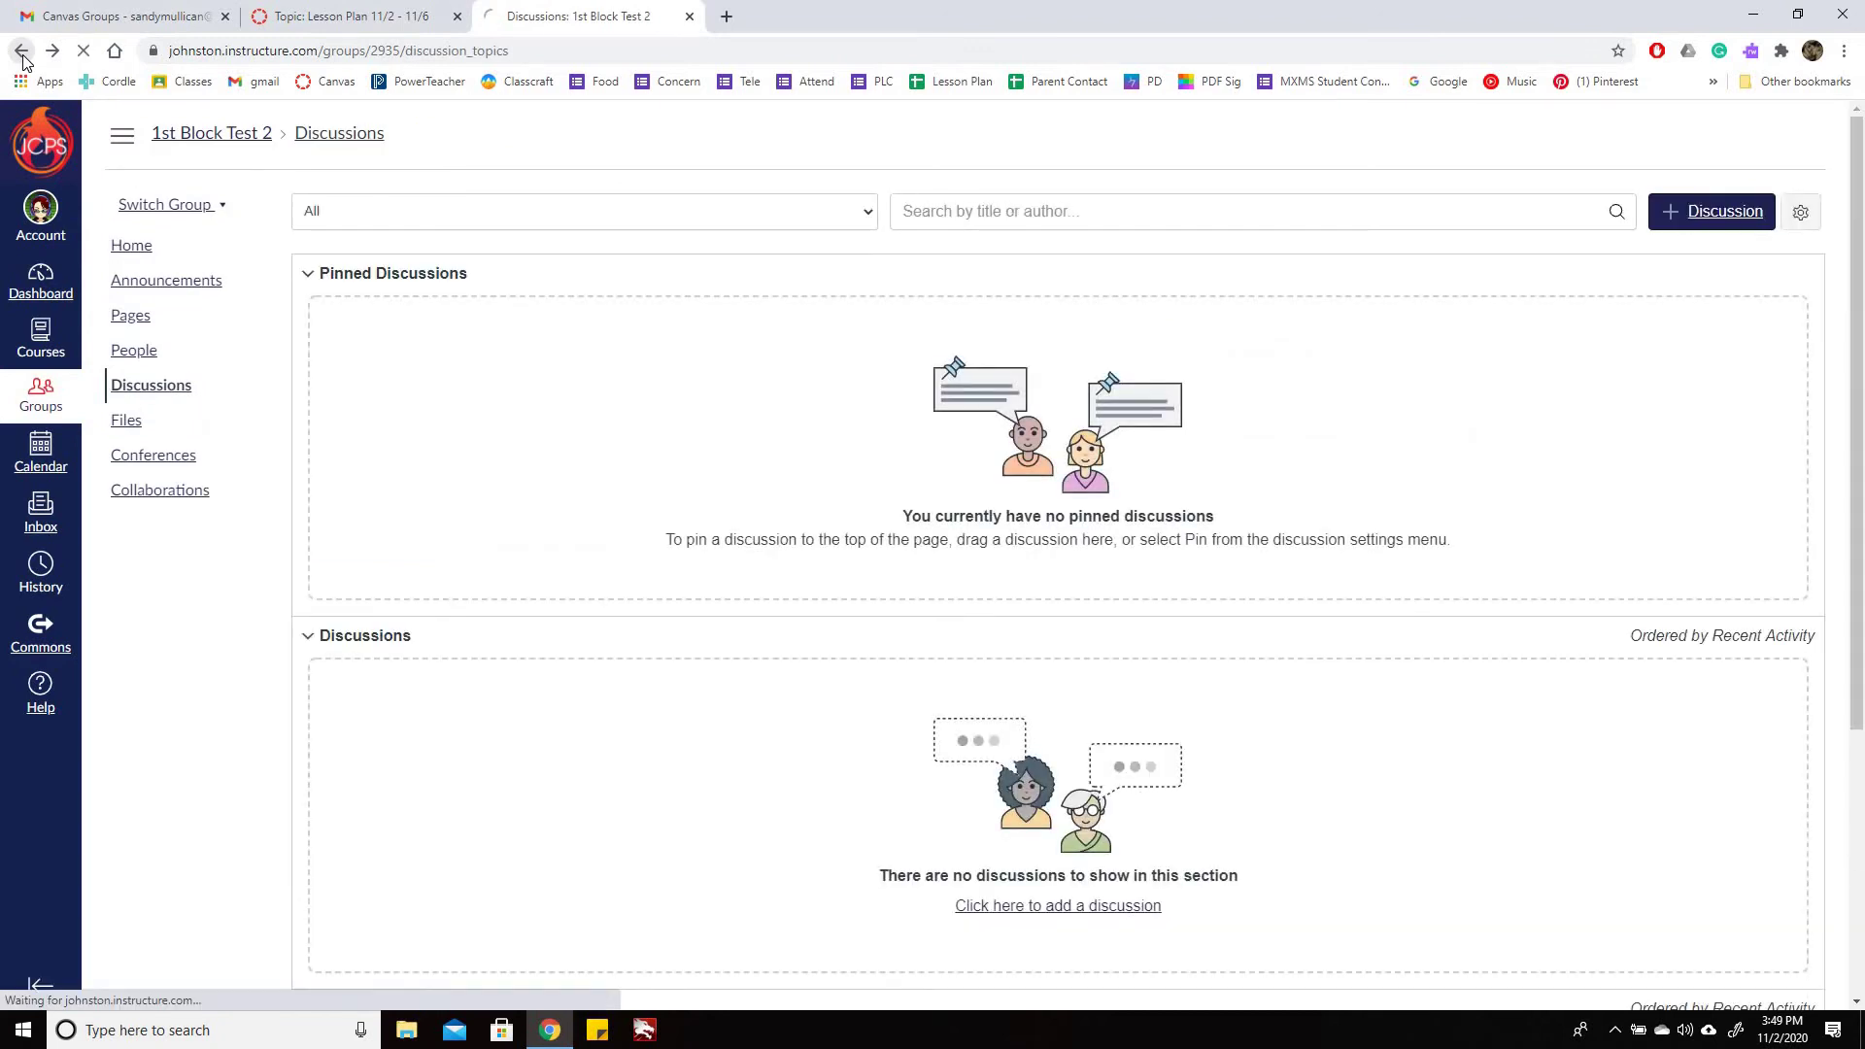
pyautogui.click(23, 54)
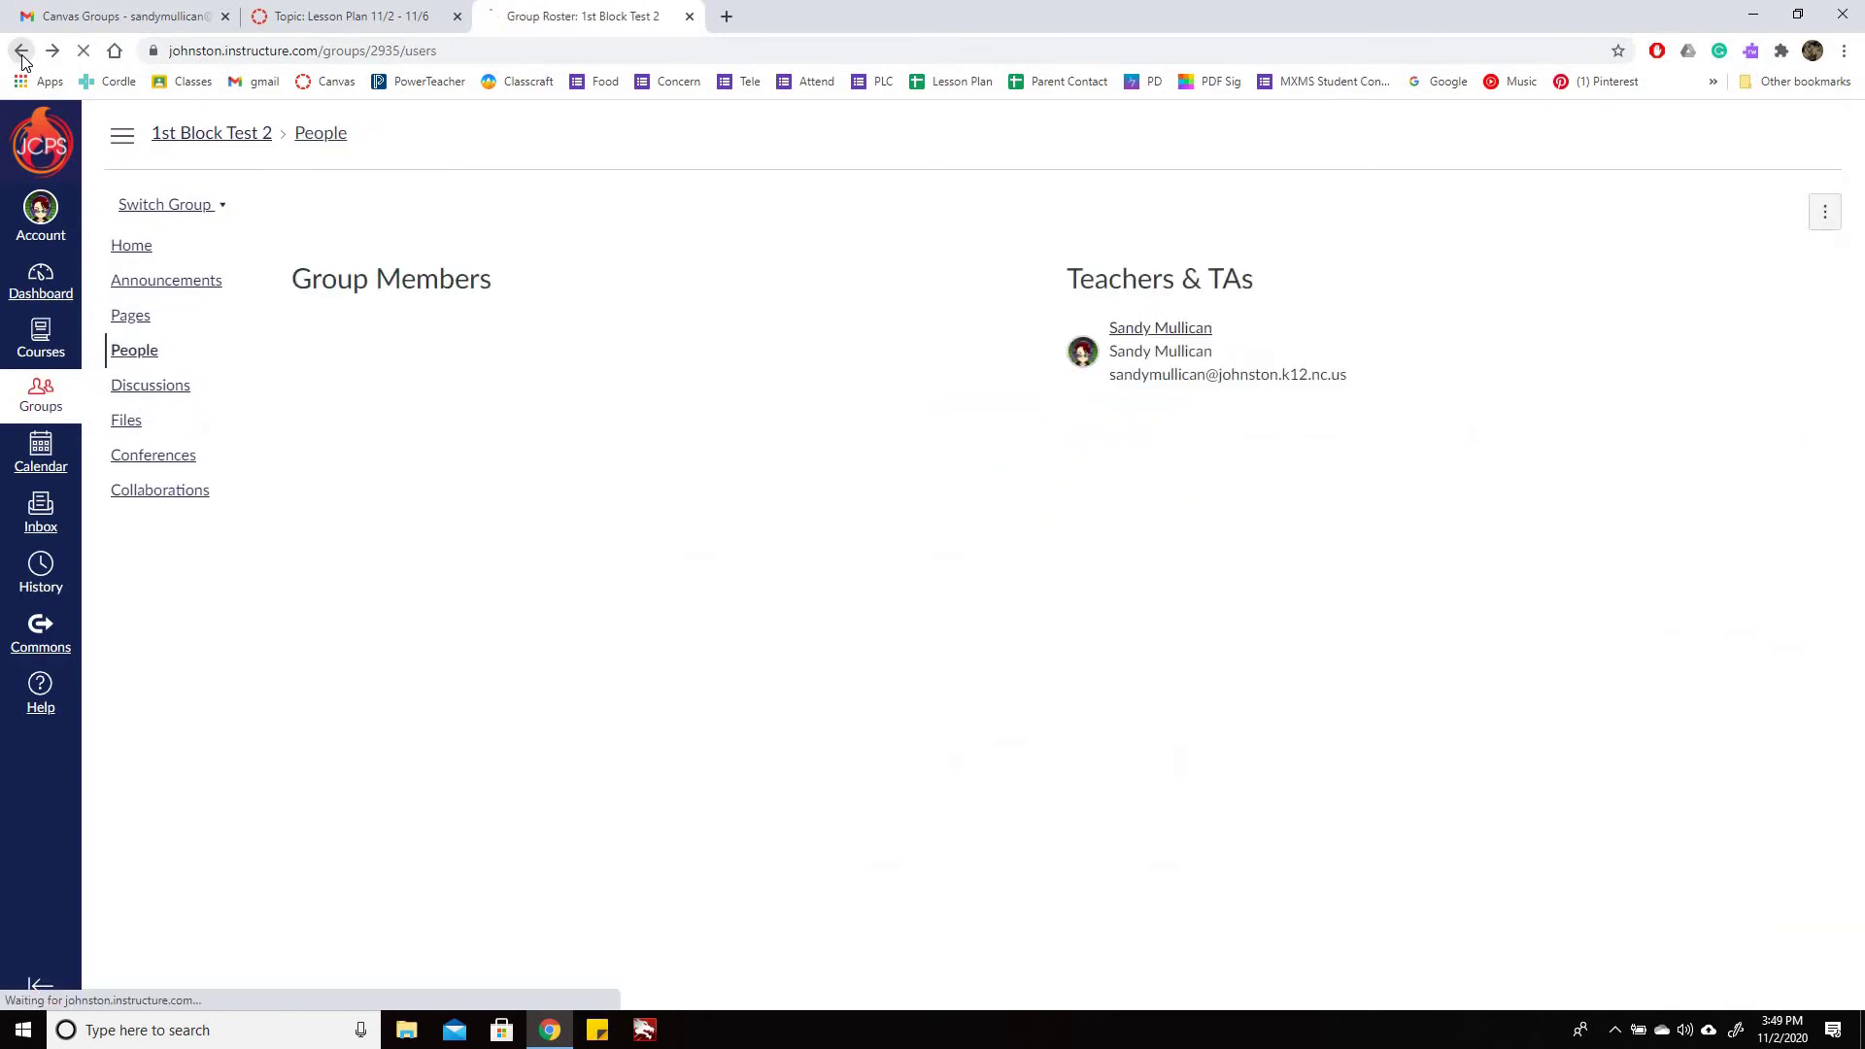
pyautogui.click(23, 54)
pyautogui.click(22, 54)
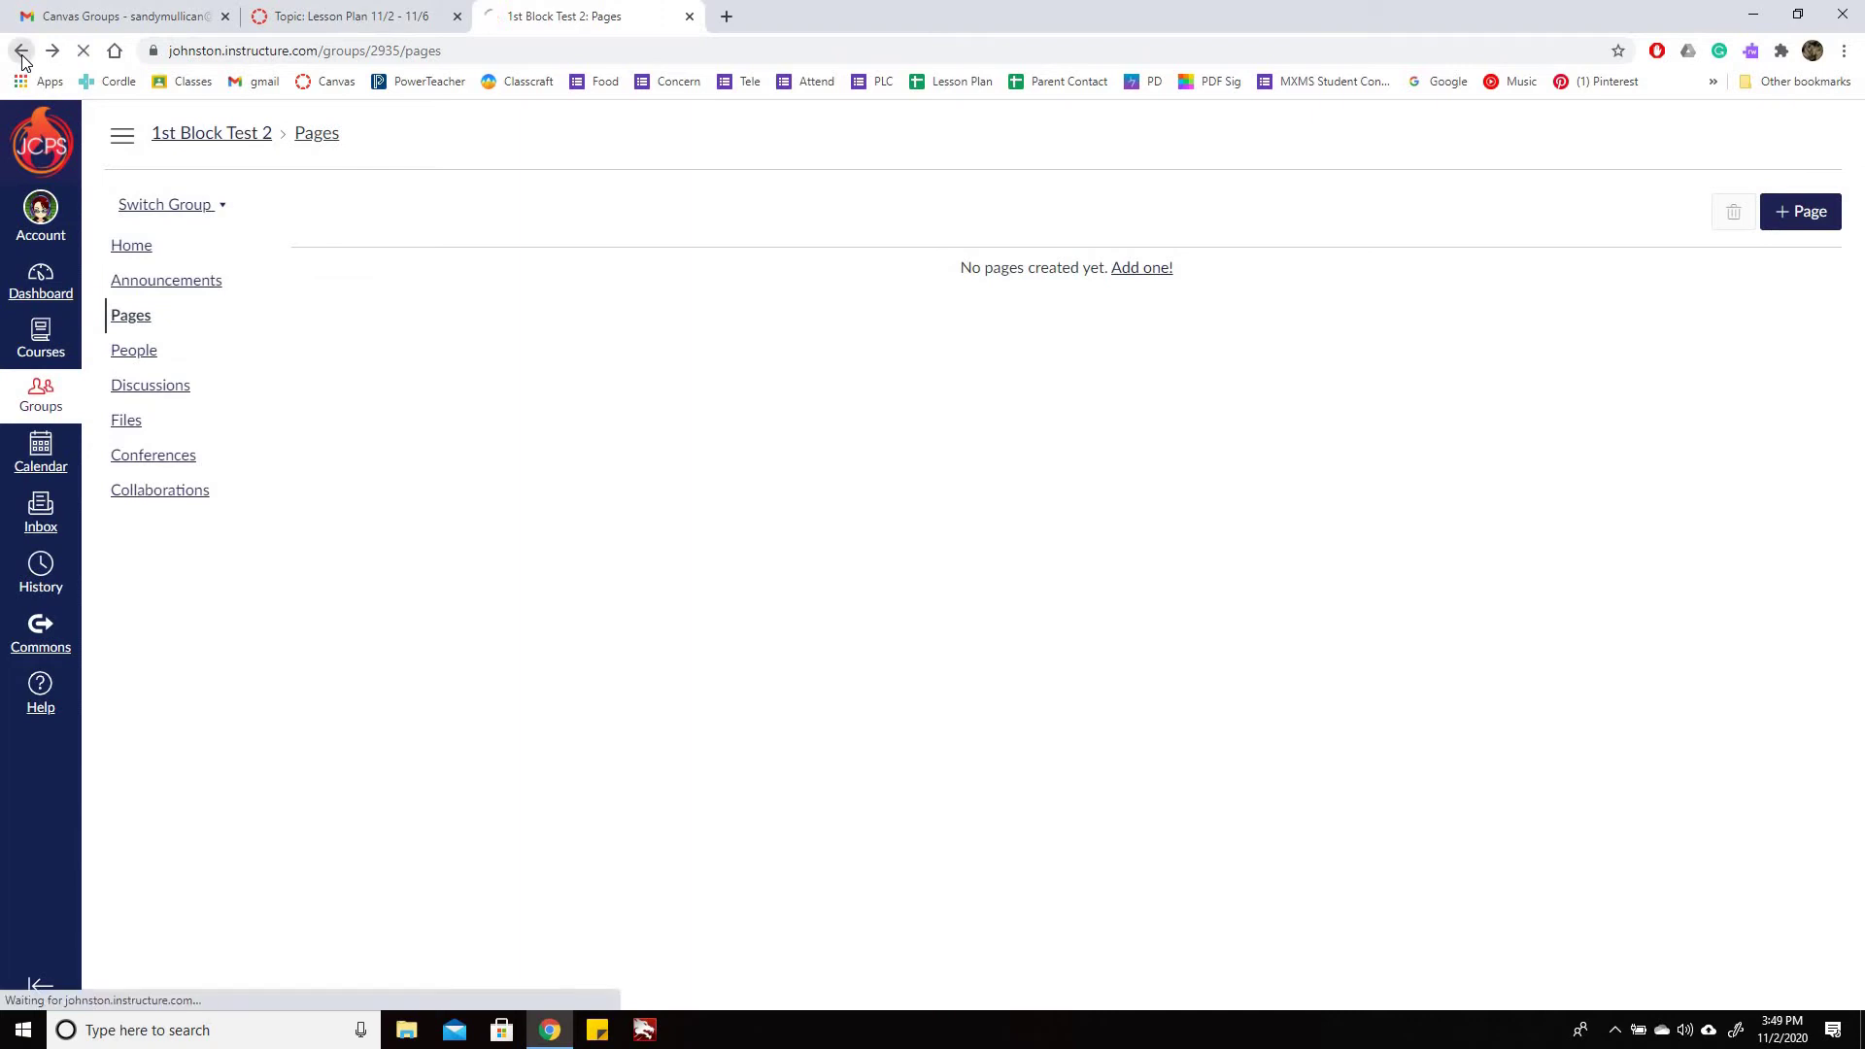
pyautogui.click(22, 54)
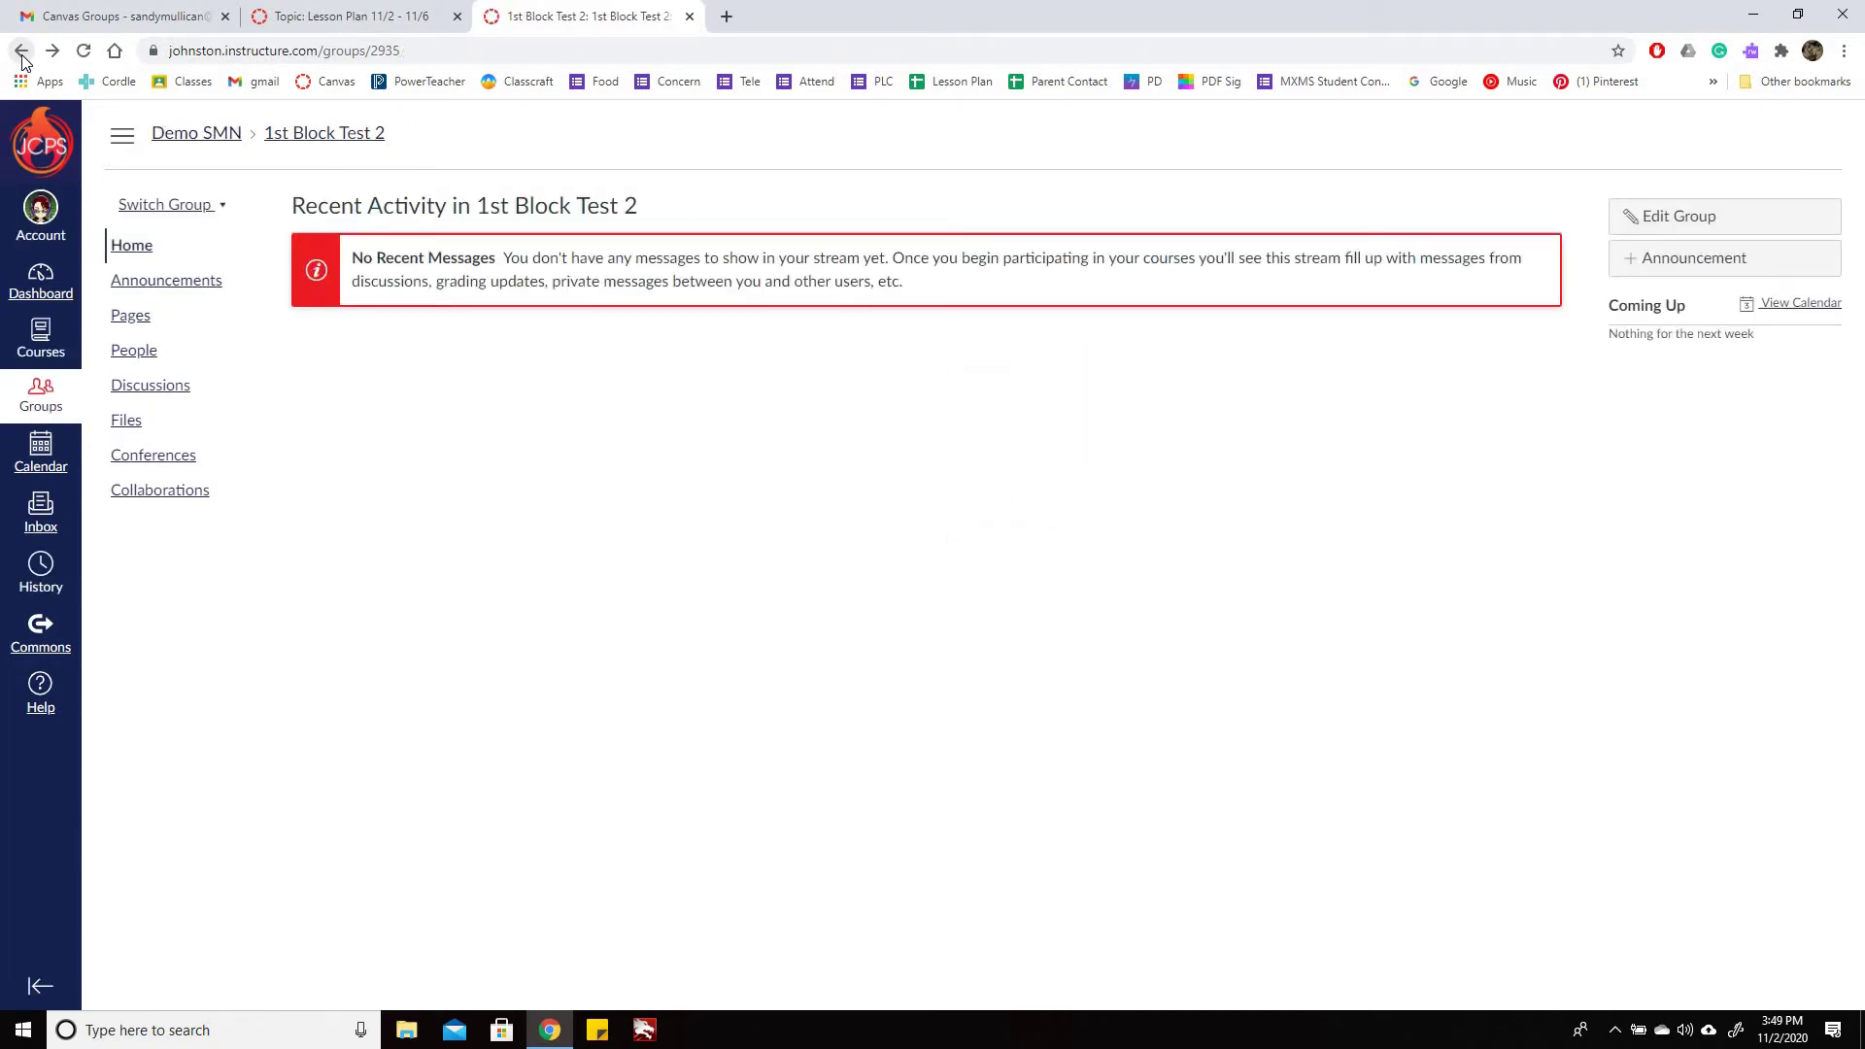
pyautogui.click(22, 55)
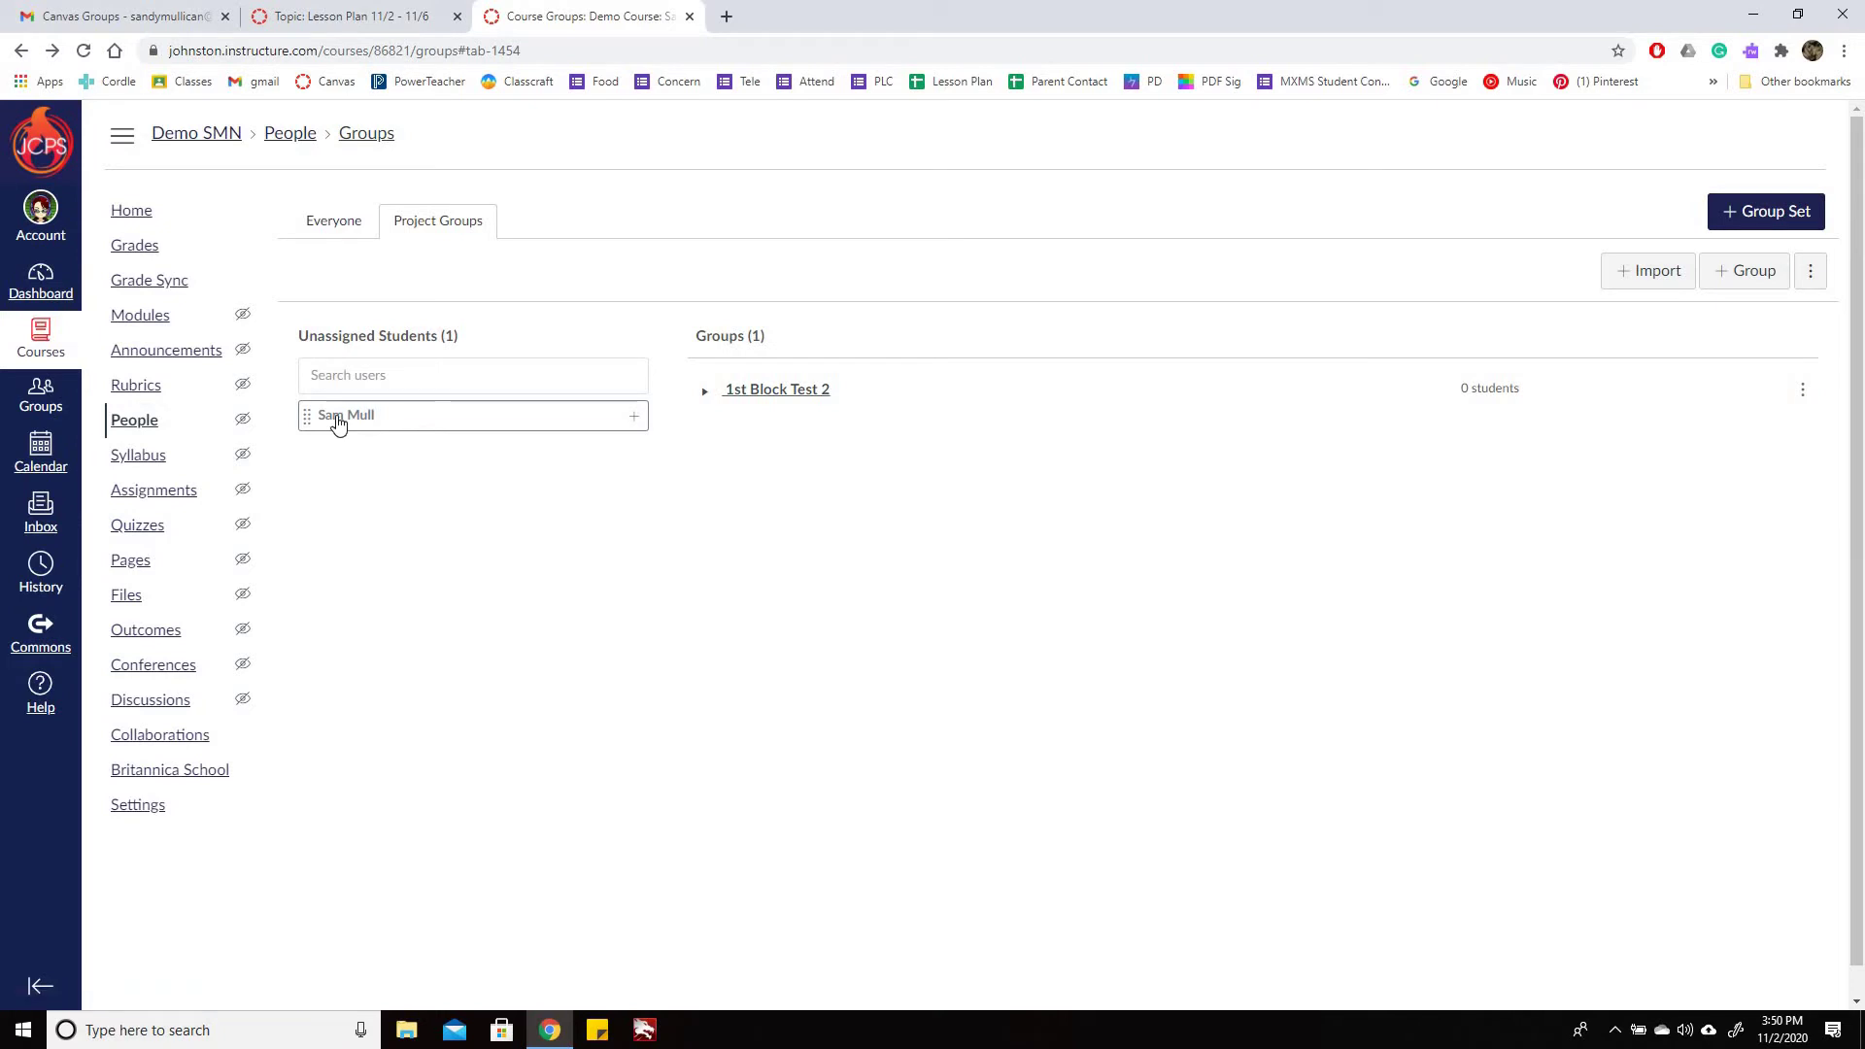
# Assign the unassigned student to the 1st Block Test 2 group and inspect the actions available for that member
pyautogui.moveTo(337, 425); pyautogui.dragTo(932, 384)
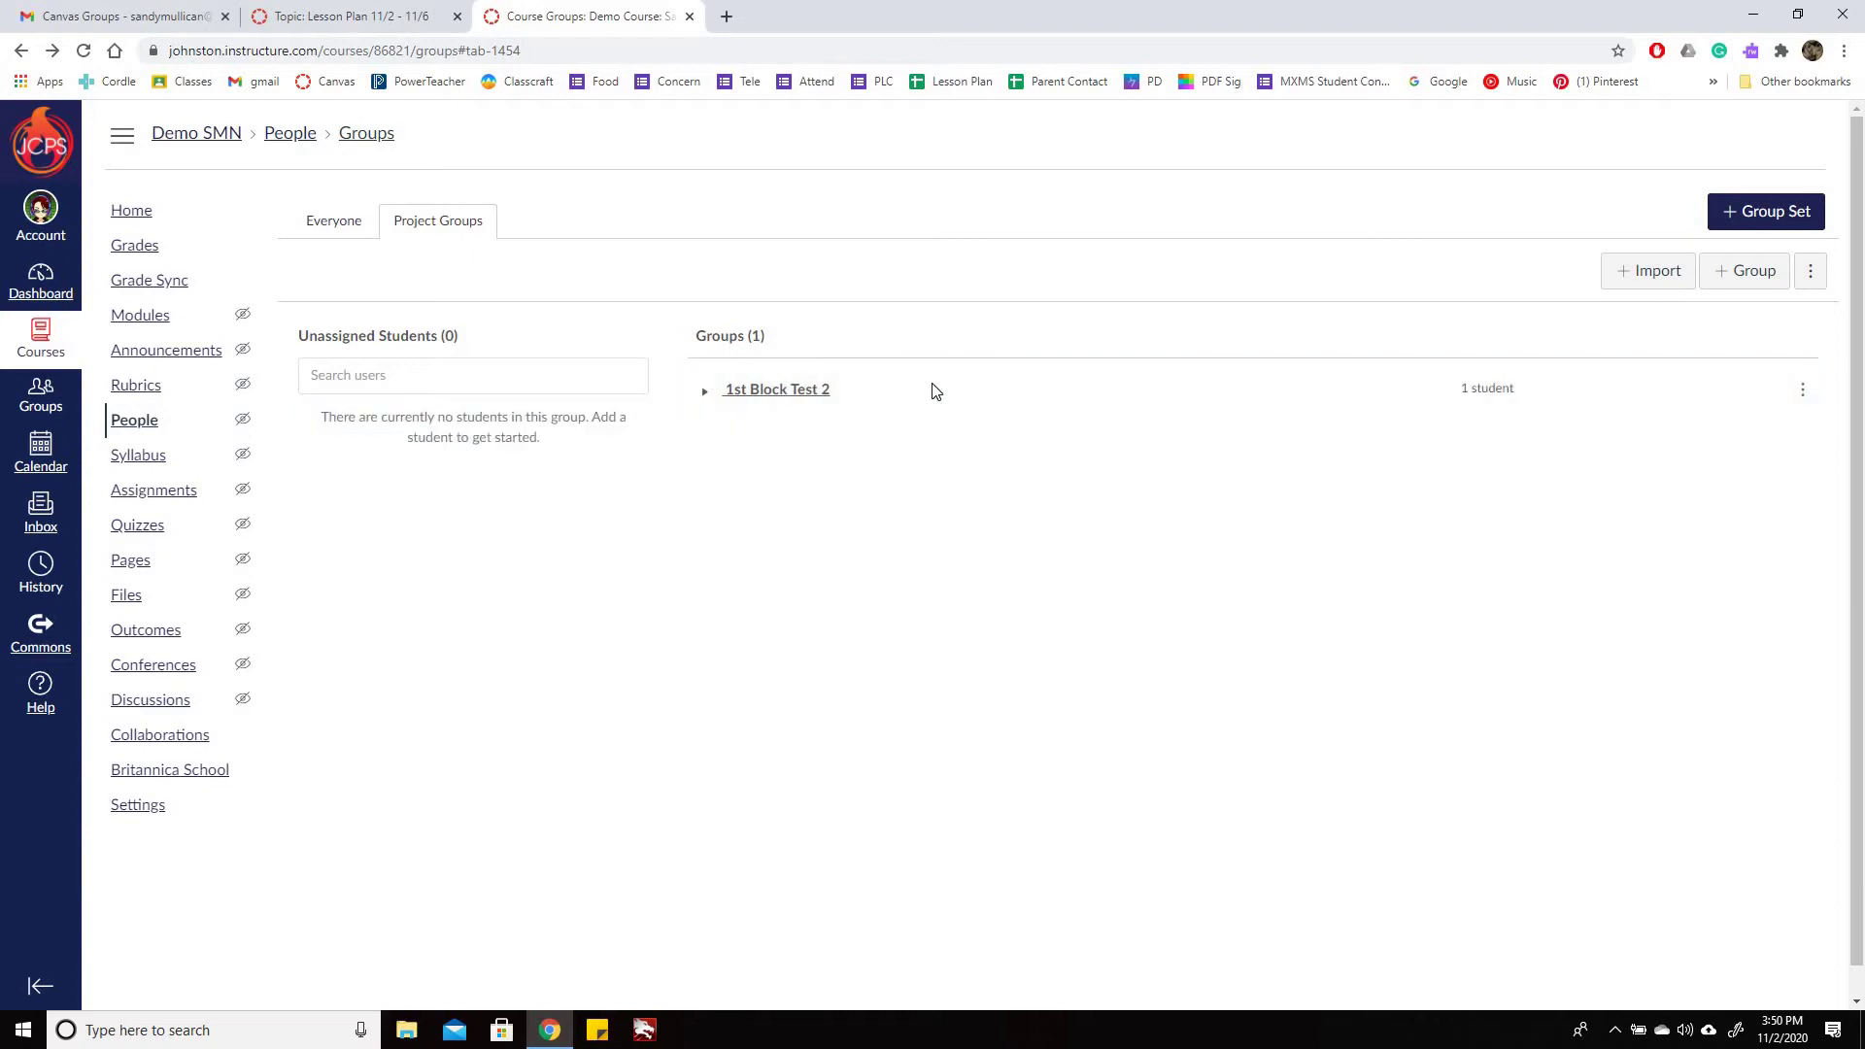
pyautogui.click(703, 392)
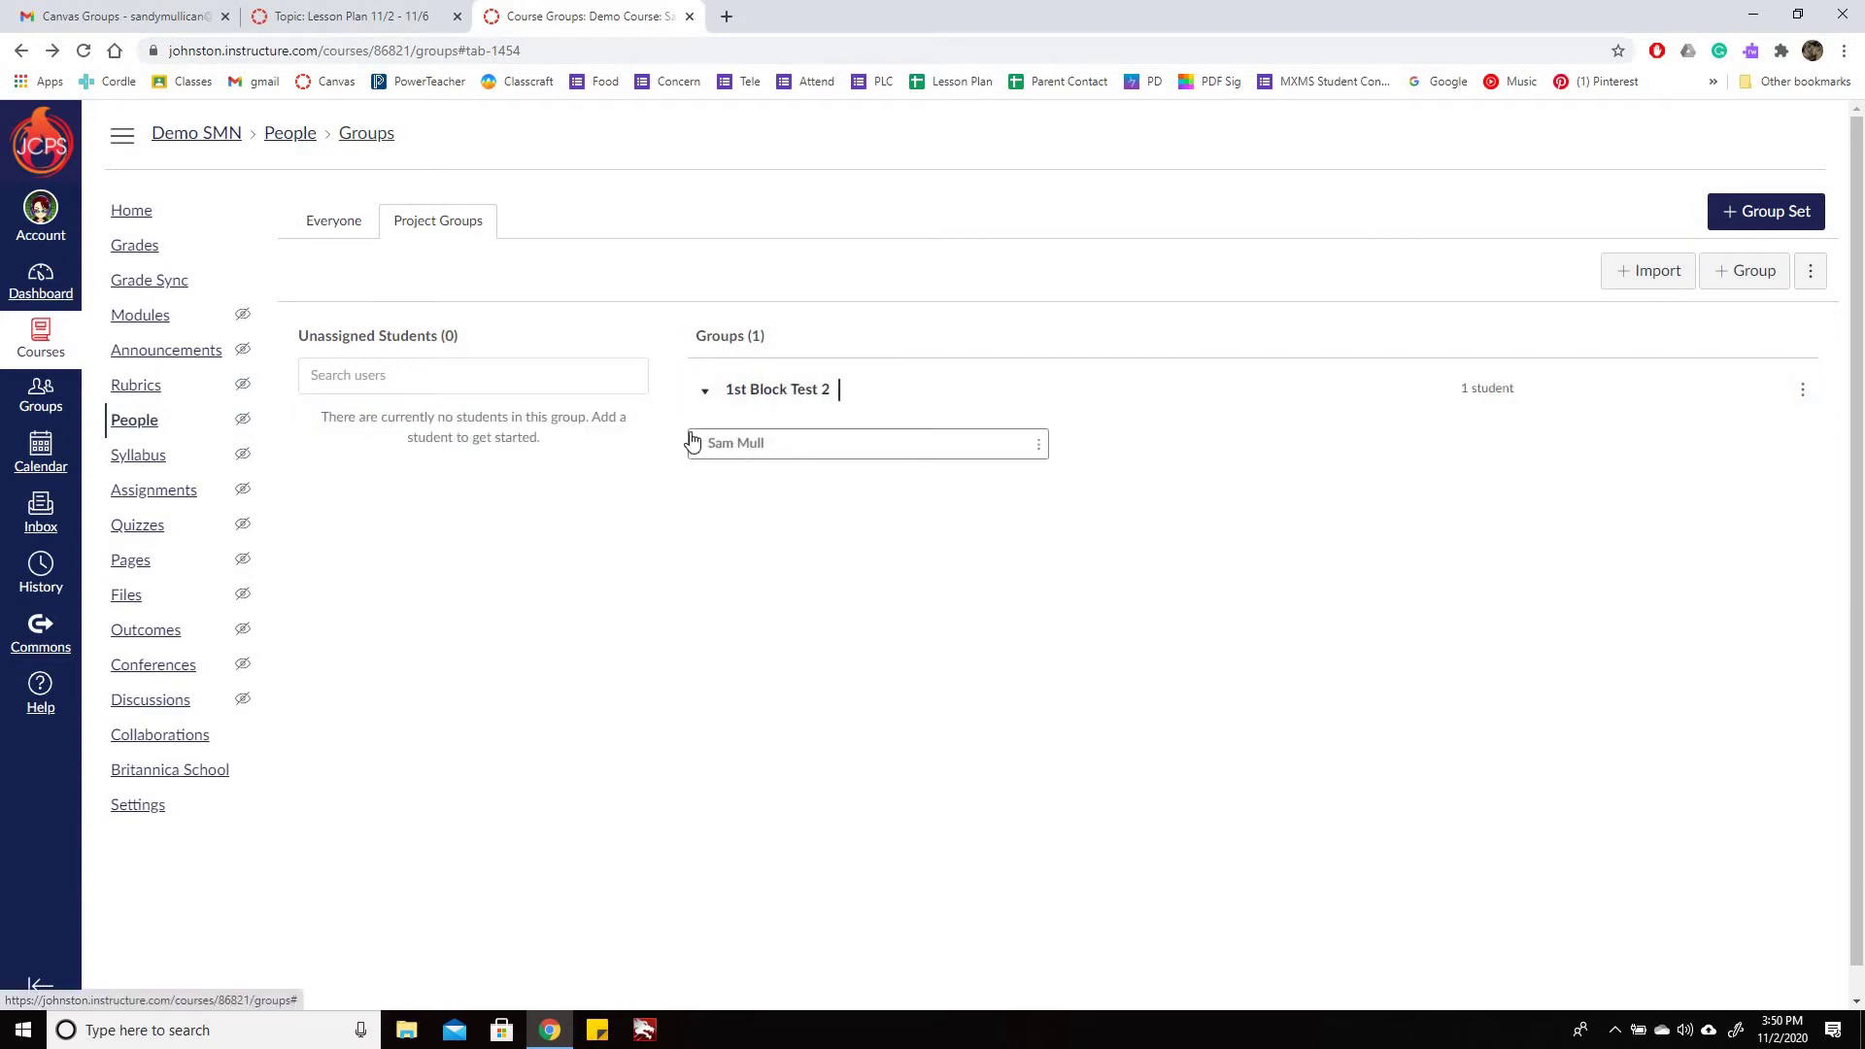
pyautogui.click(1038, 445)
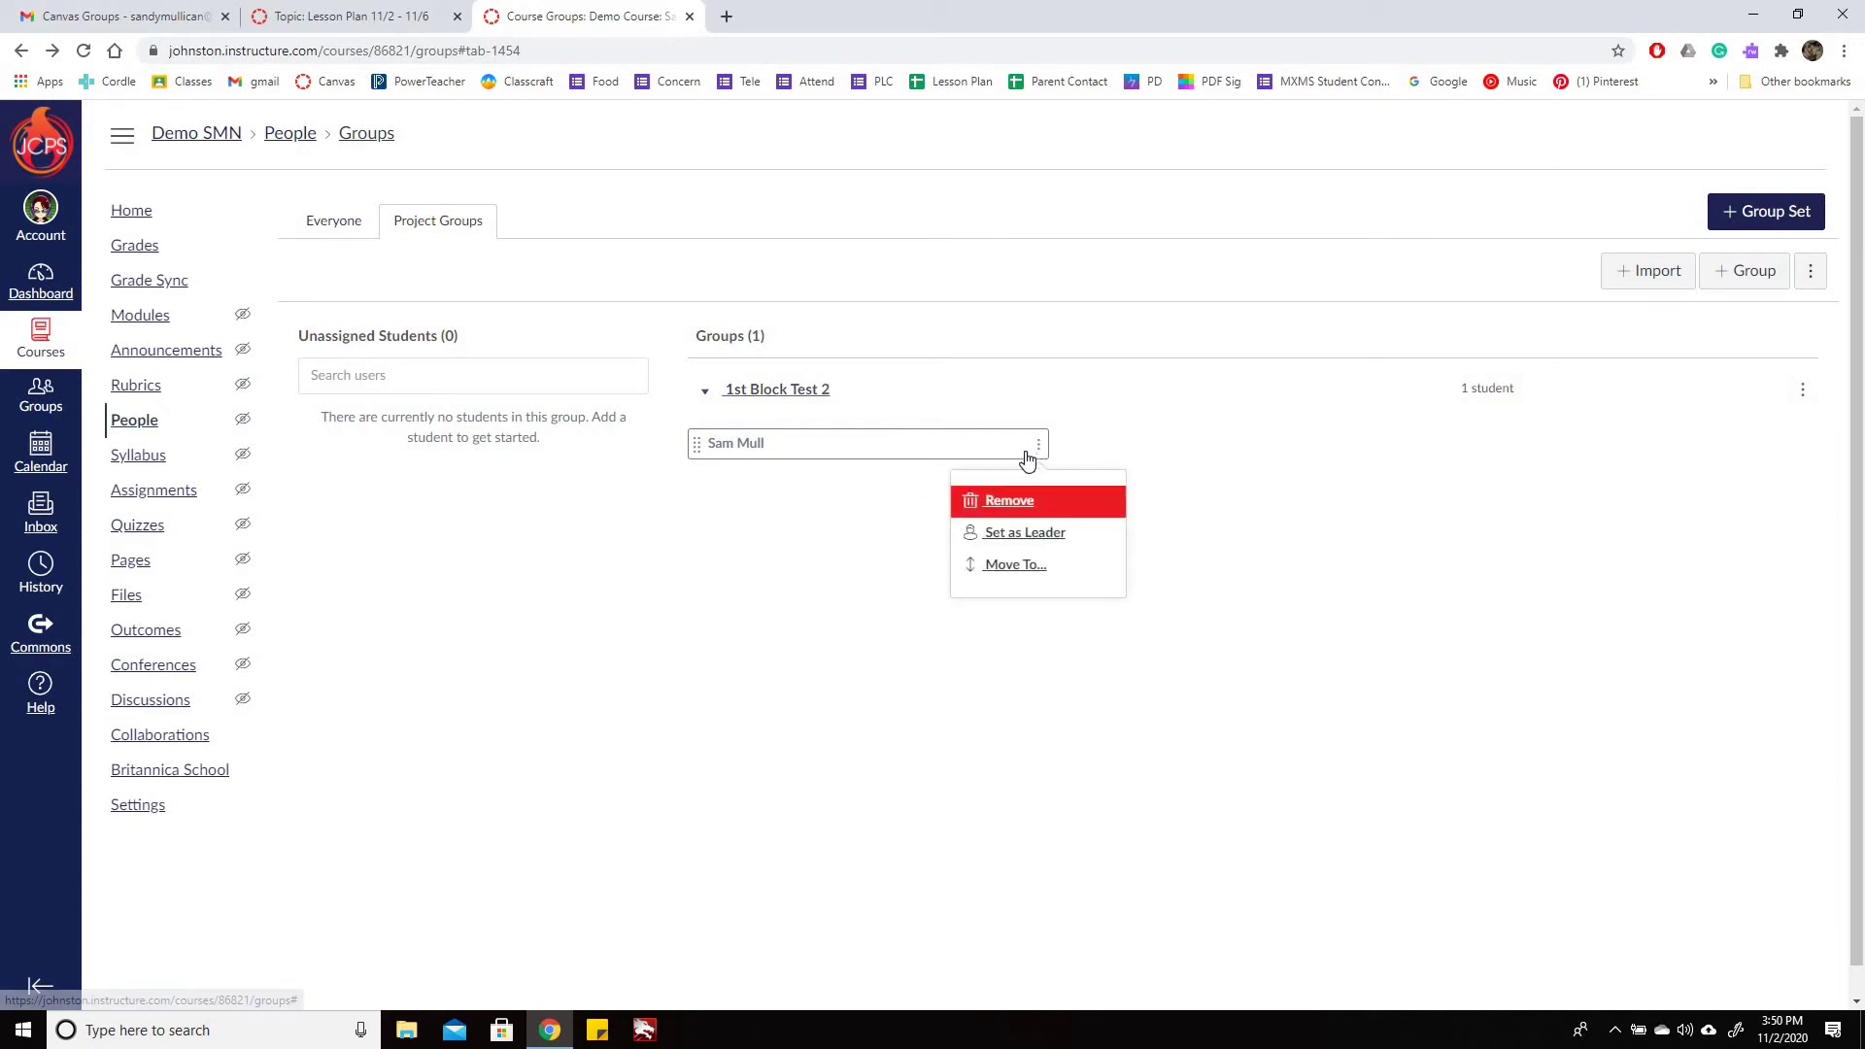
pyautogui.click(1346, 608)
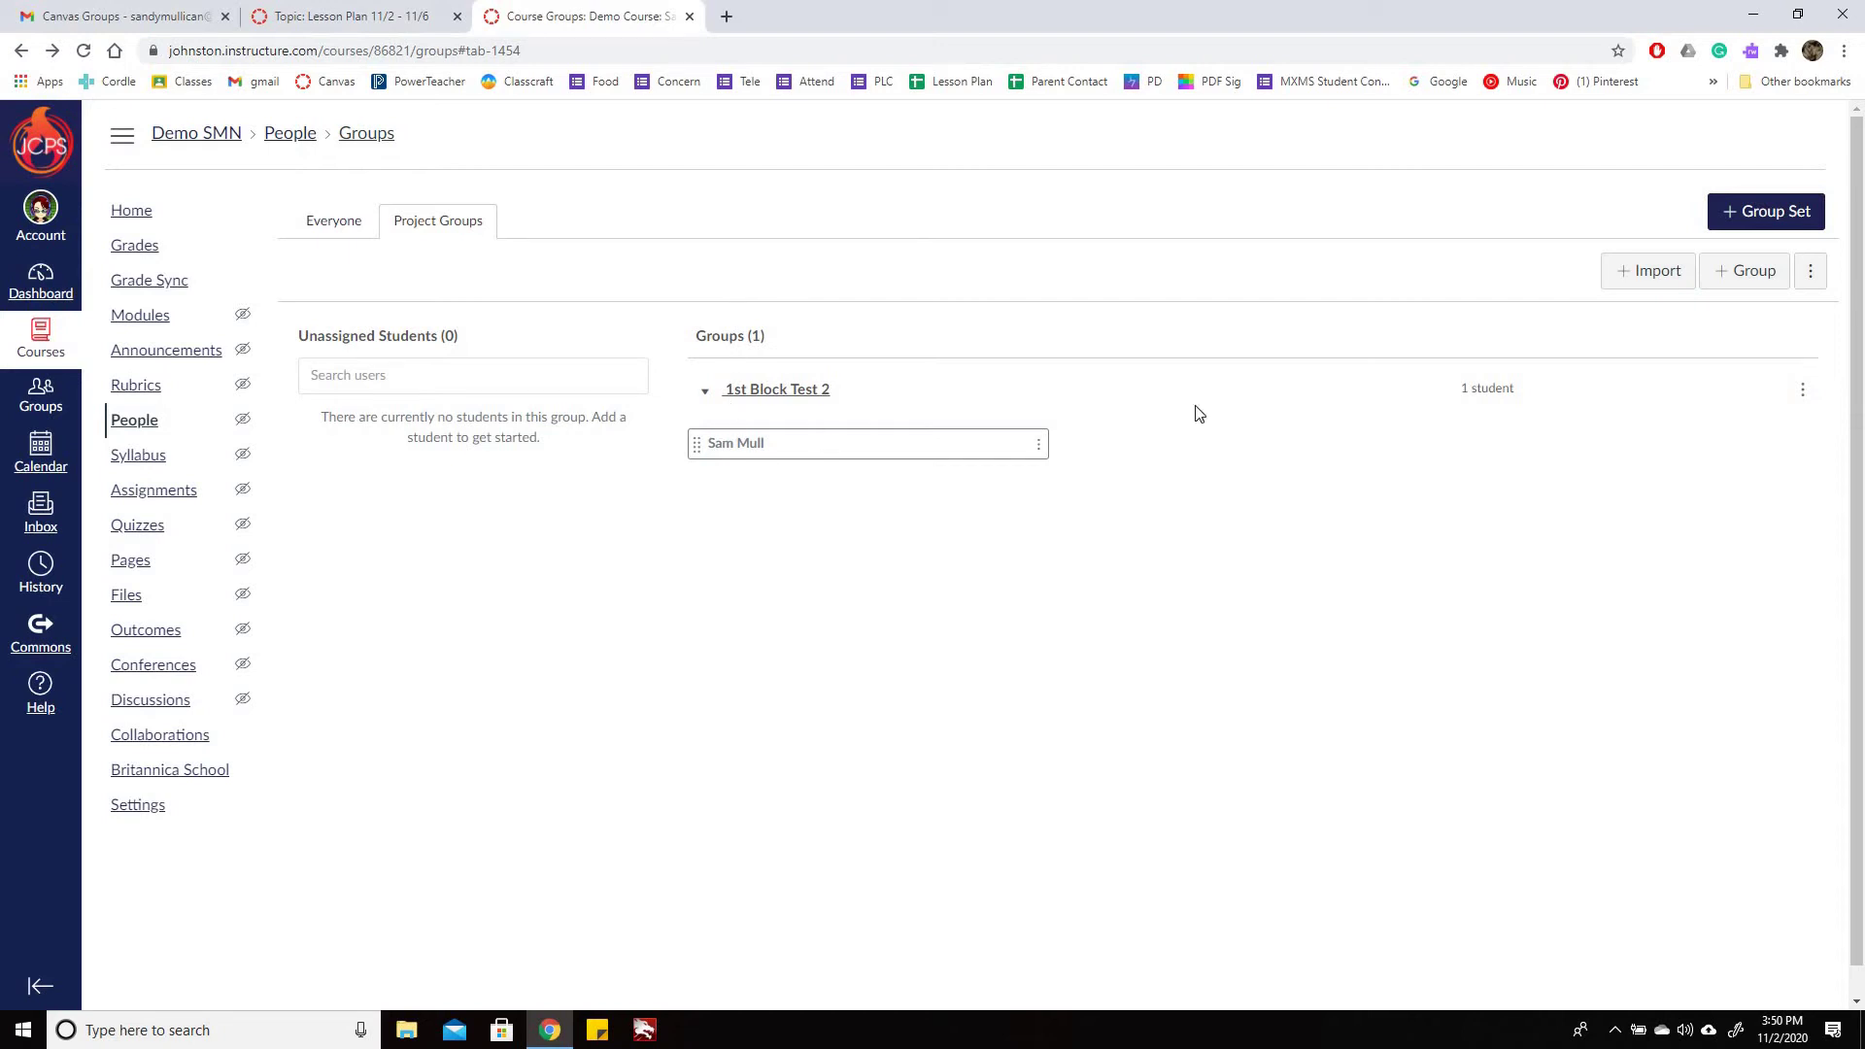
# Add another group named "1st Block Test 1" to the Project Groups set
pyautogui.click(1759, 272)
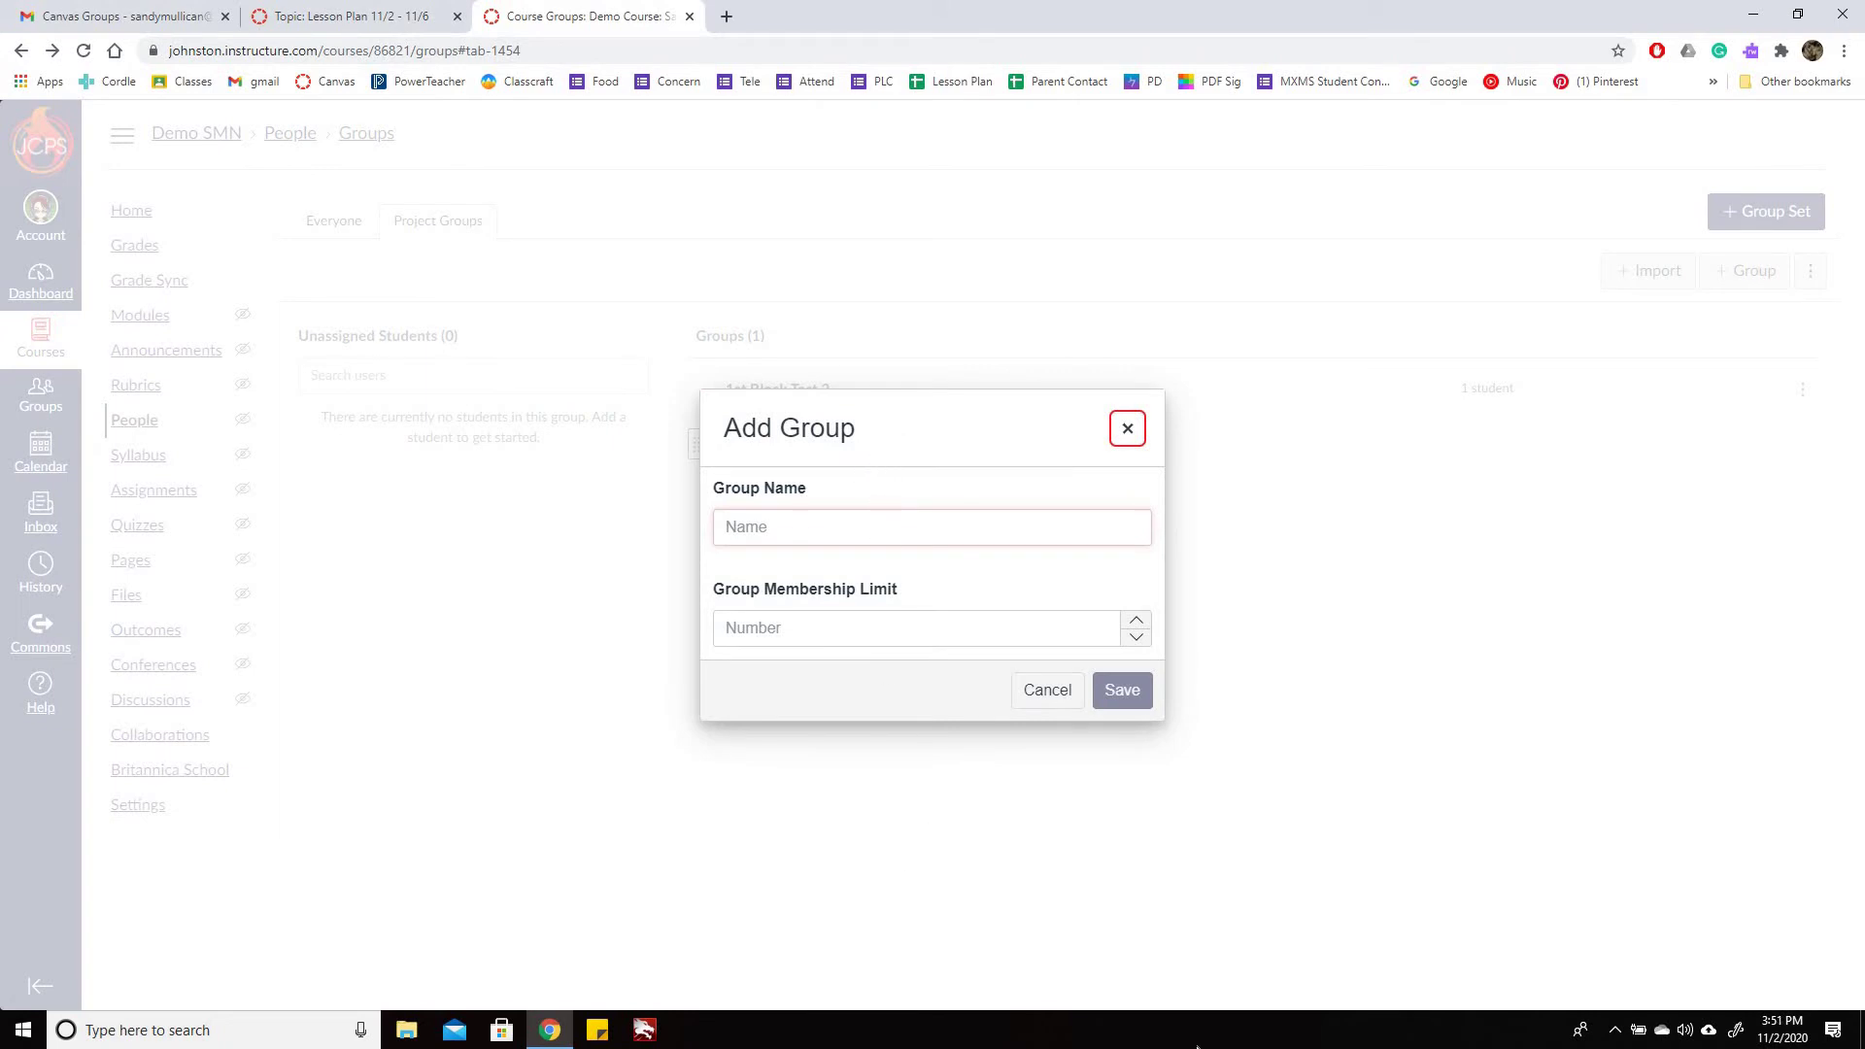
pyautogui.press('Escape')
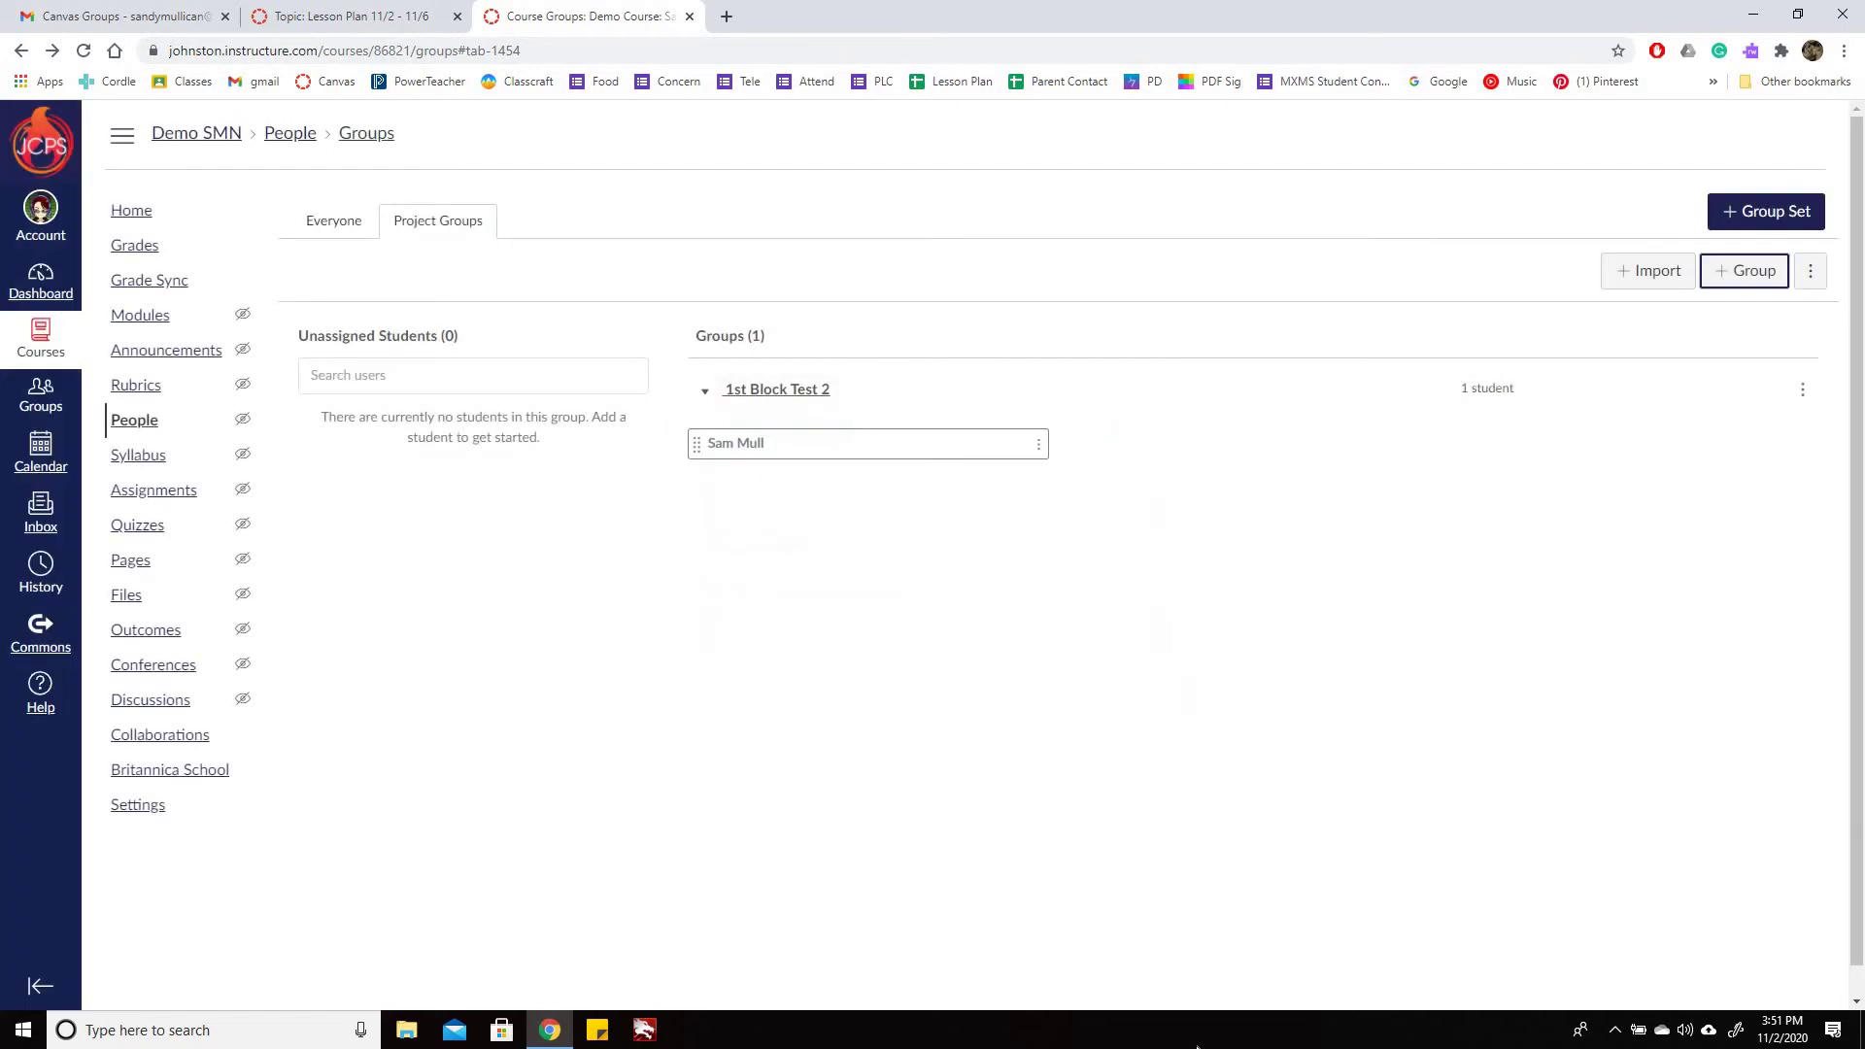
pyautogui.click(1764, 273)
pyautogui.click(849, 528)
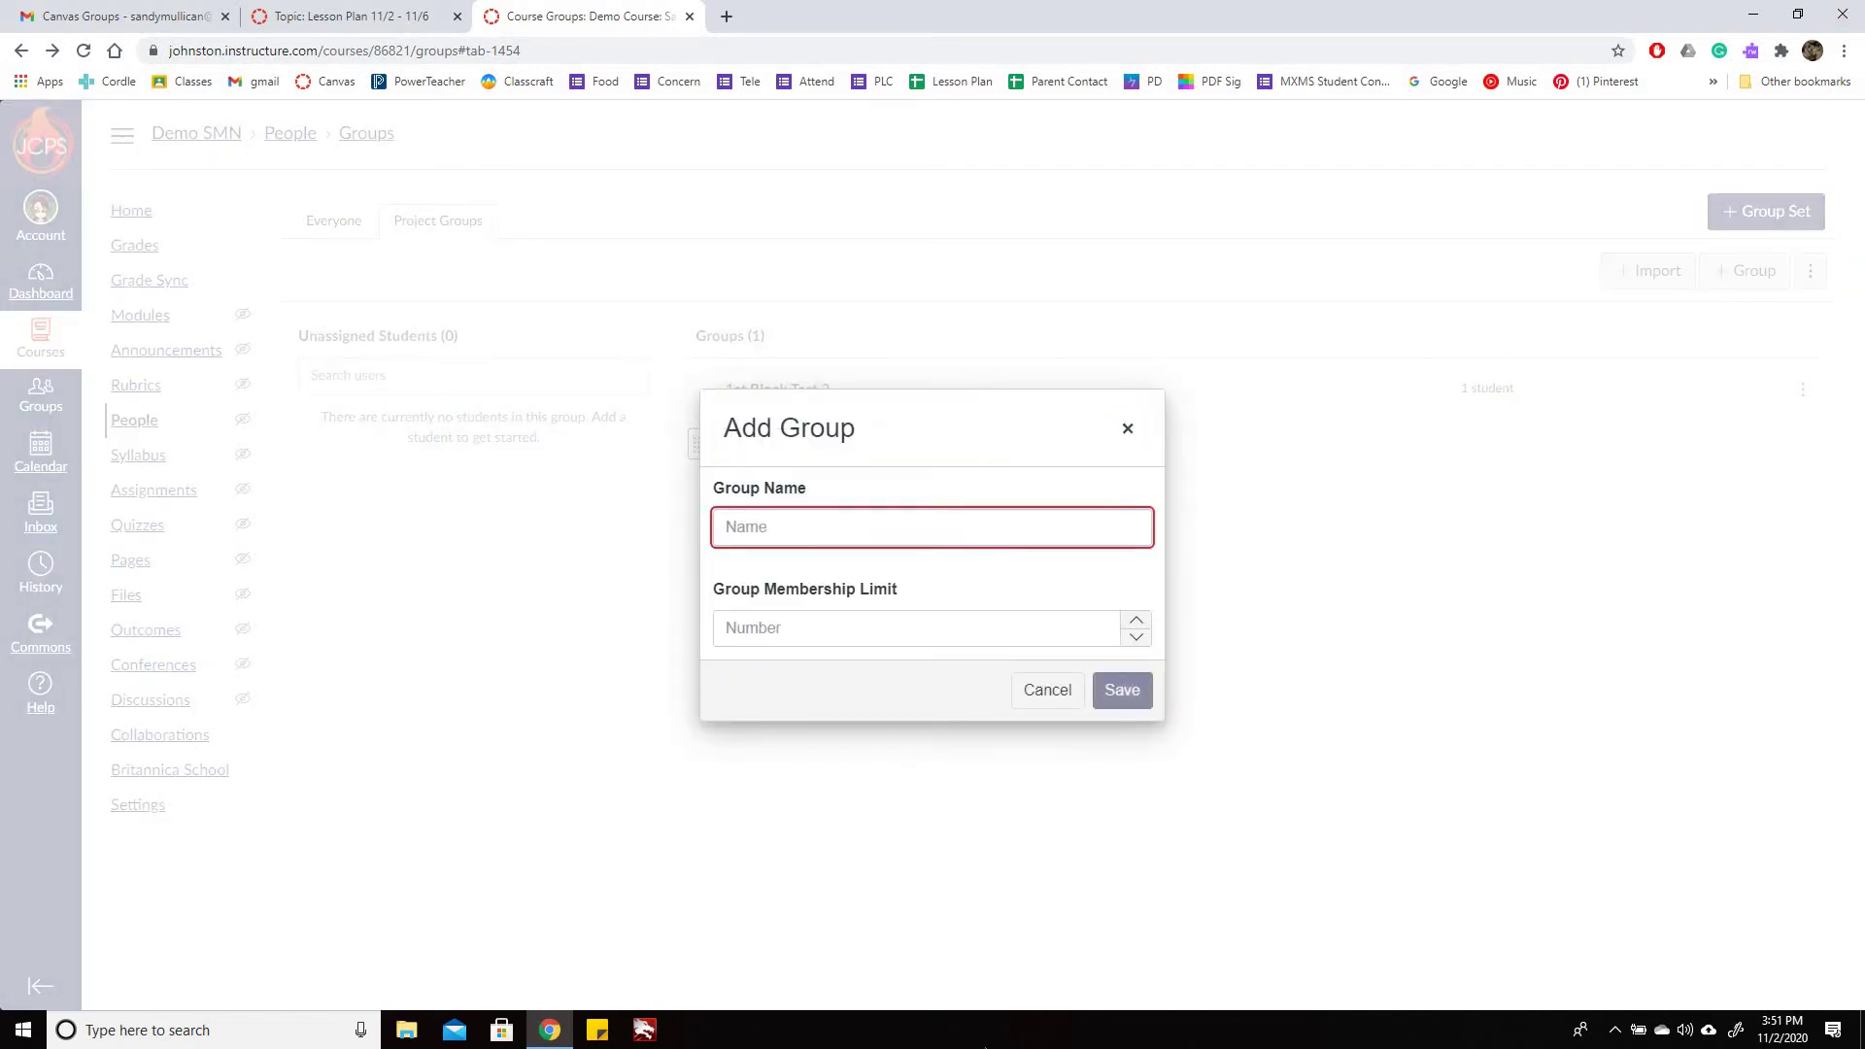
pyautogui.write('1st Block Test 1')
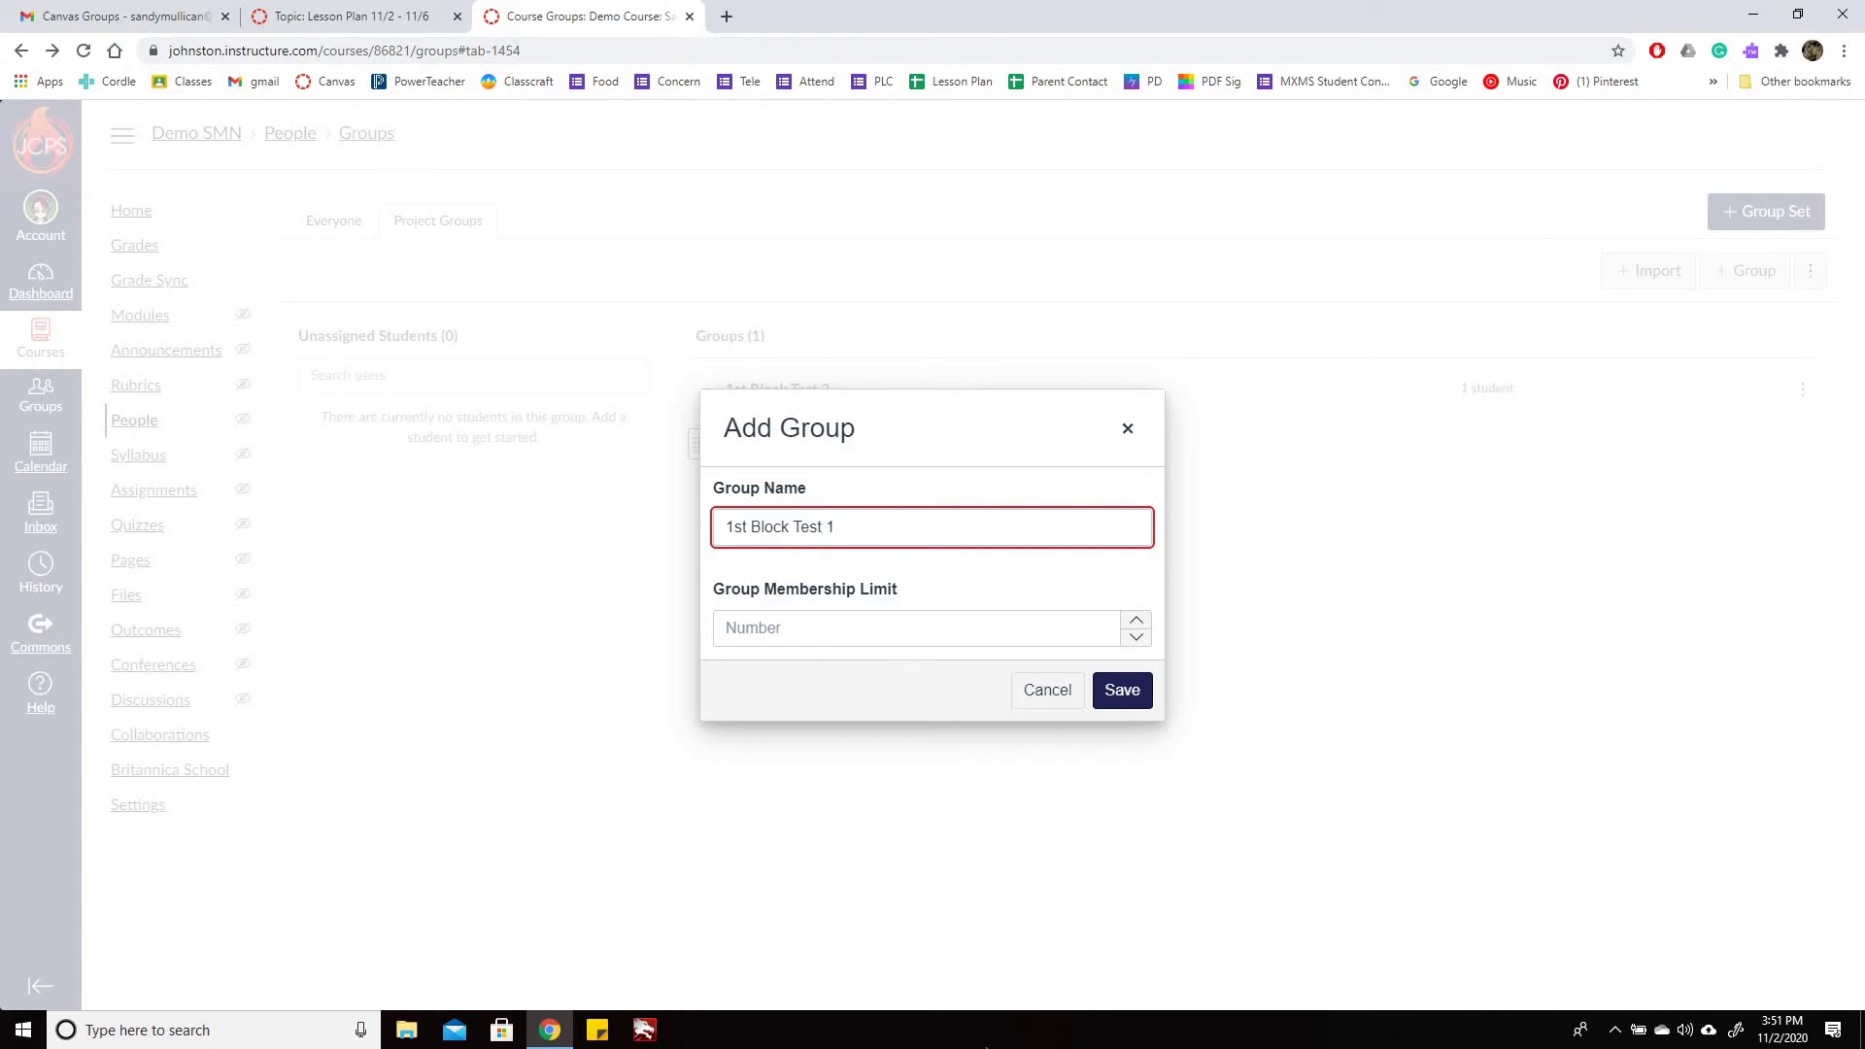
pyautogui.click(1119, 700)
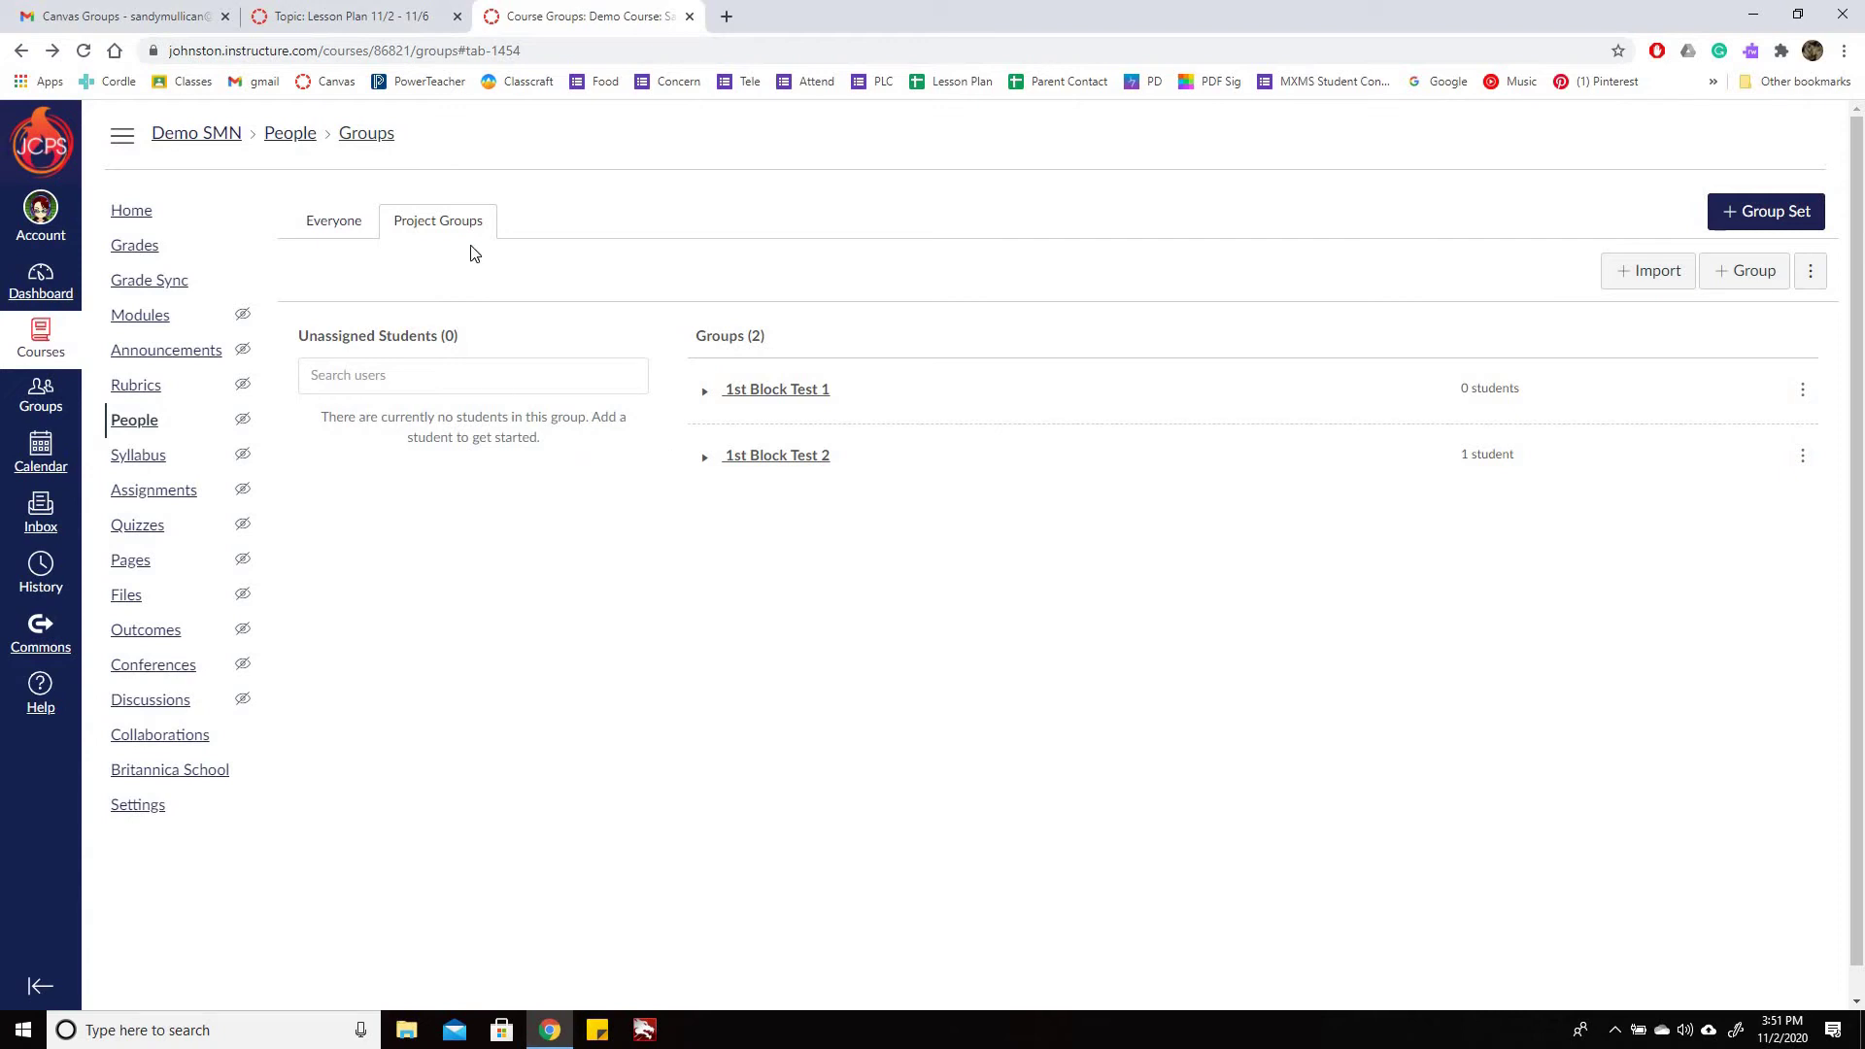
# Open Quiz: Populations from the course home page's Populations module for editing and go to its assignment settings
pyautogui.click(148, 213)
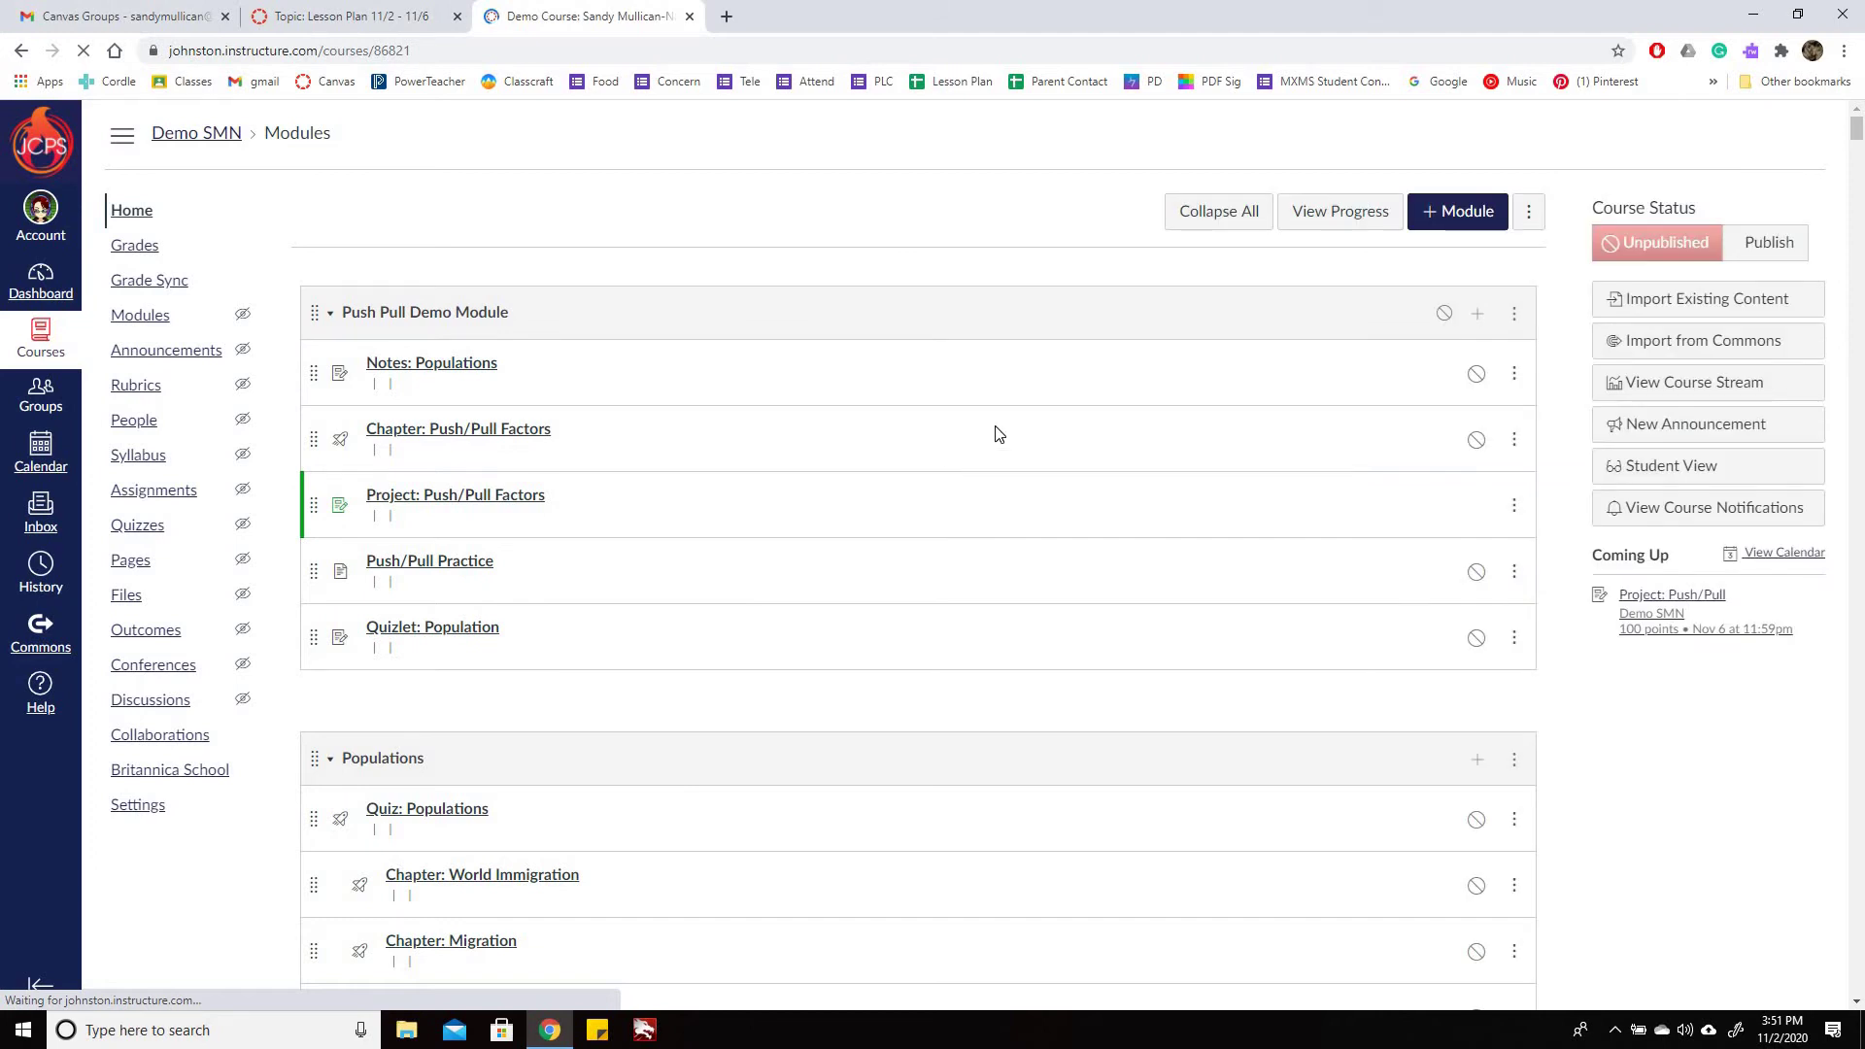
pyautogui.scroll(-9, 998, 434)
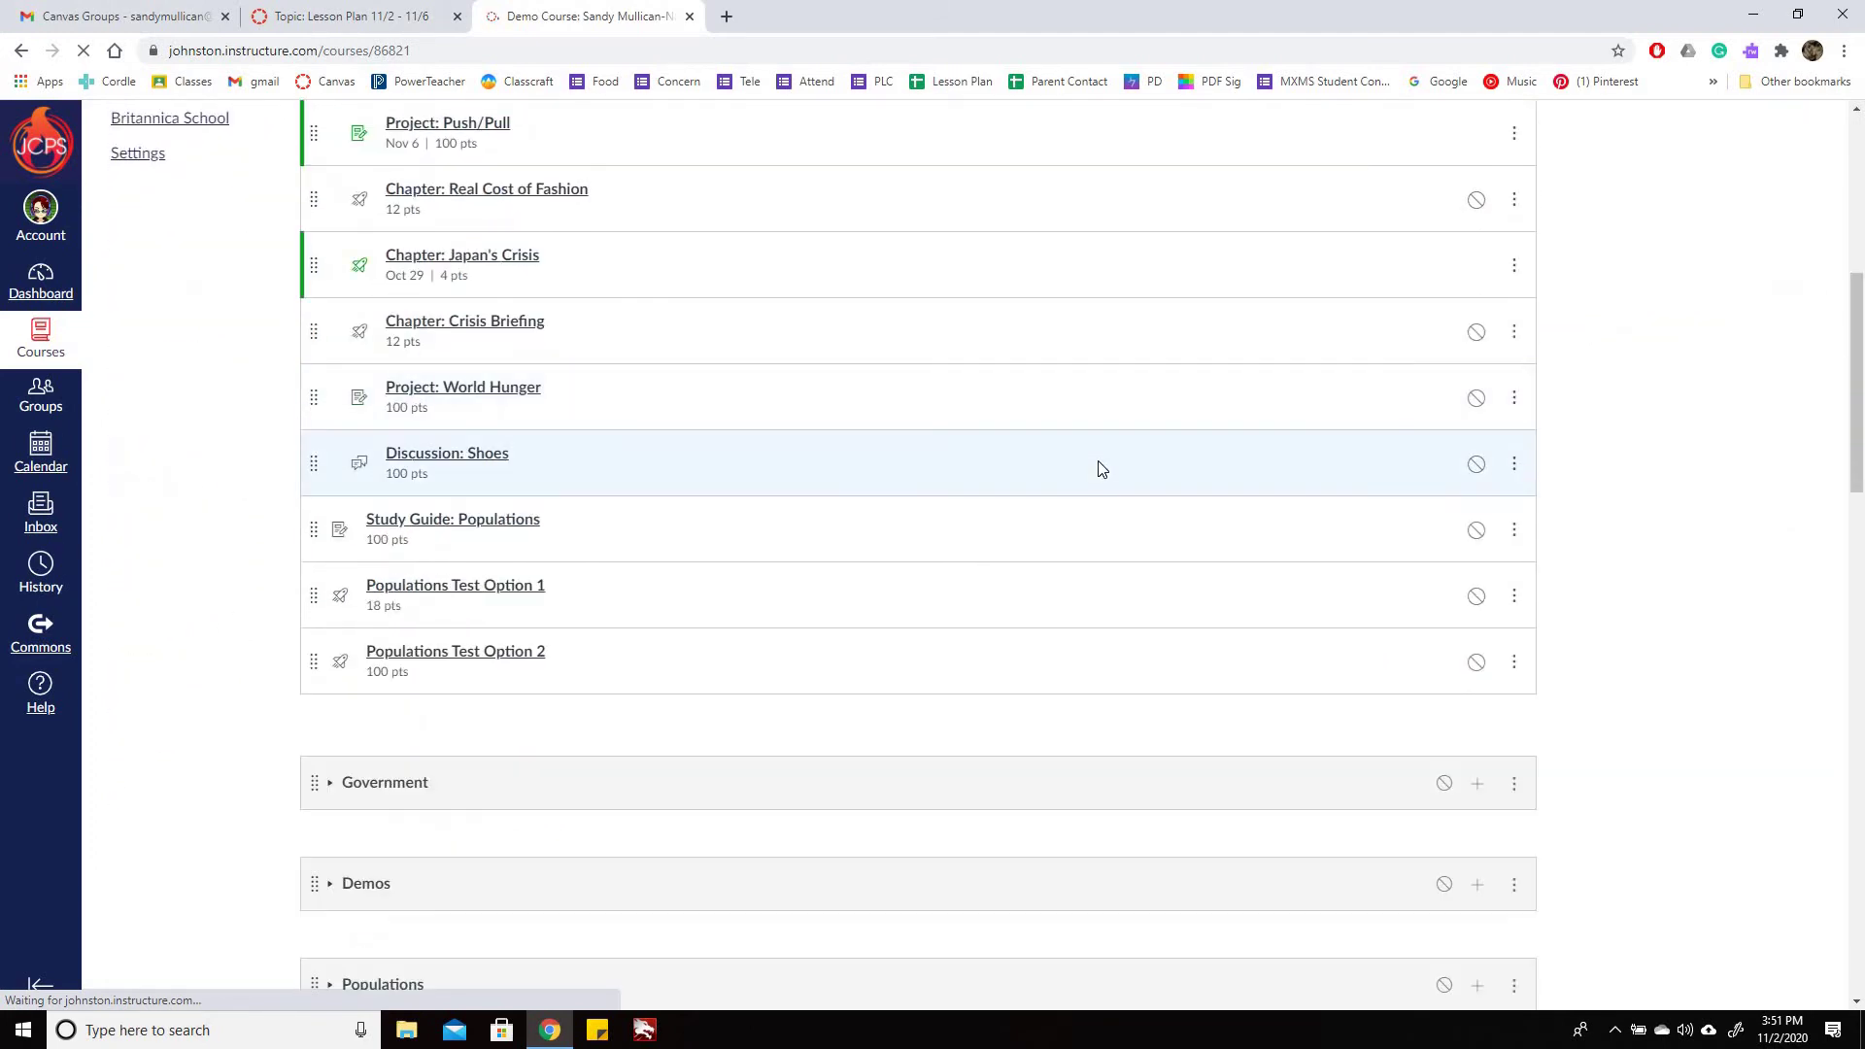
pyautogui.scroll(5, 1100, 471)
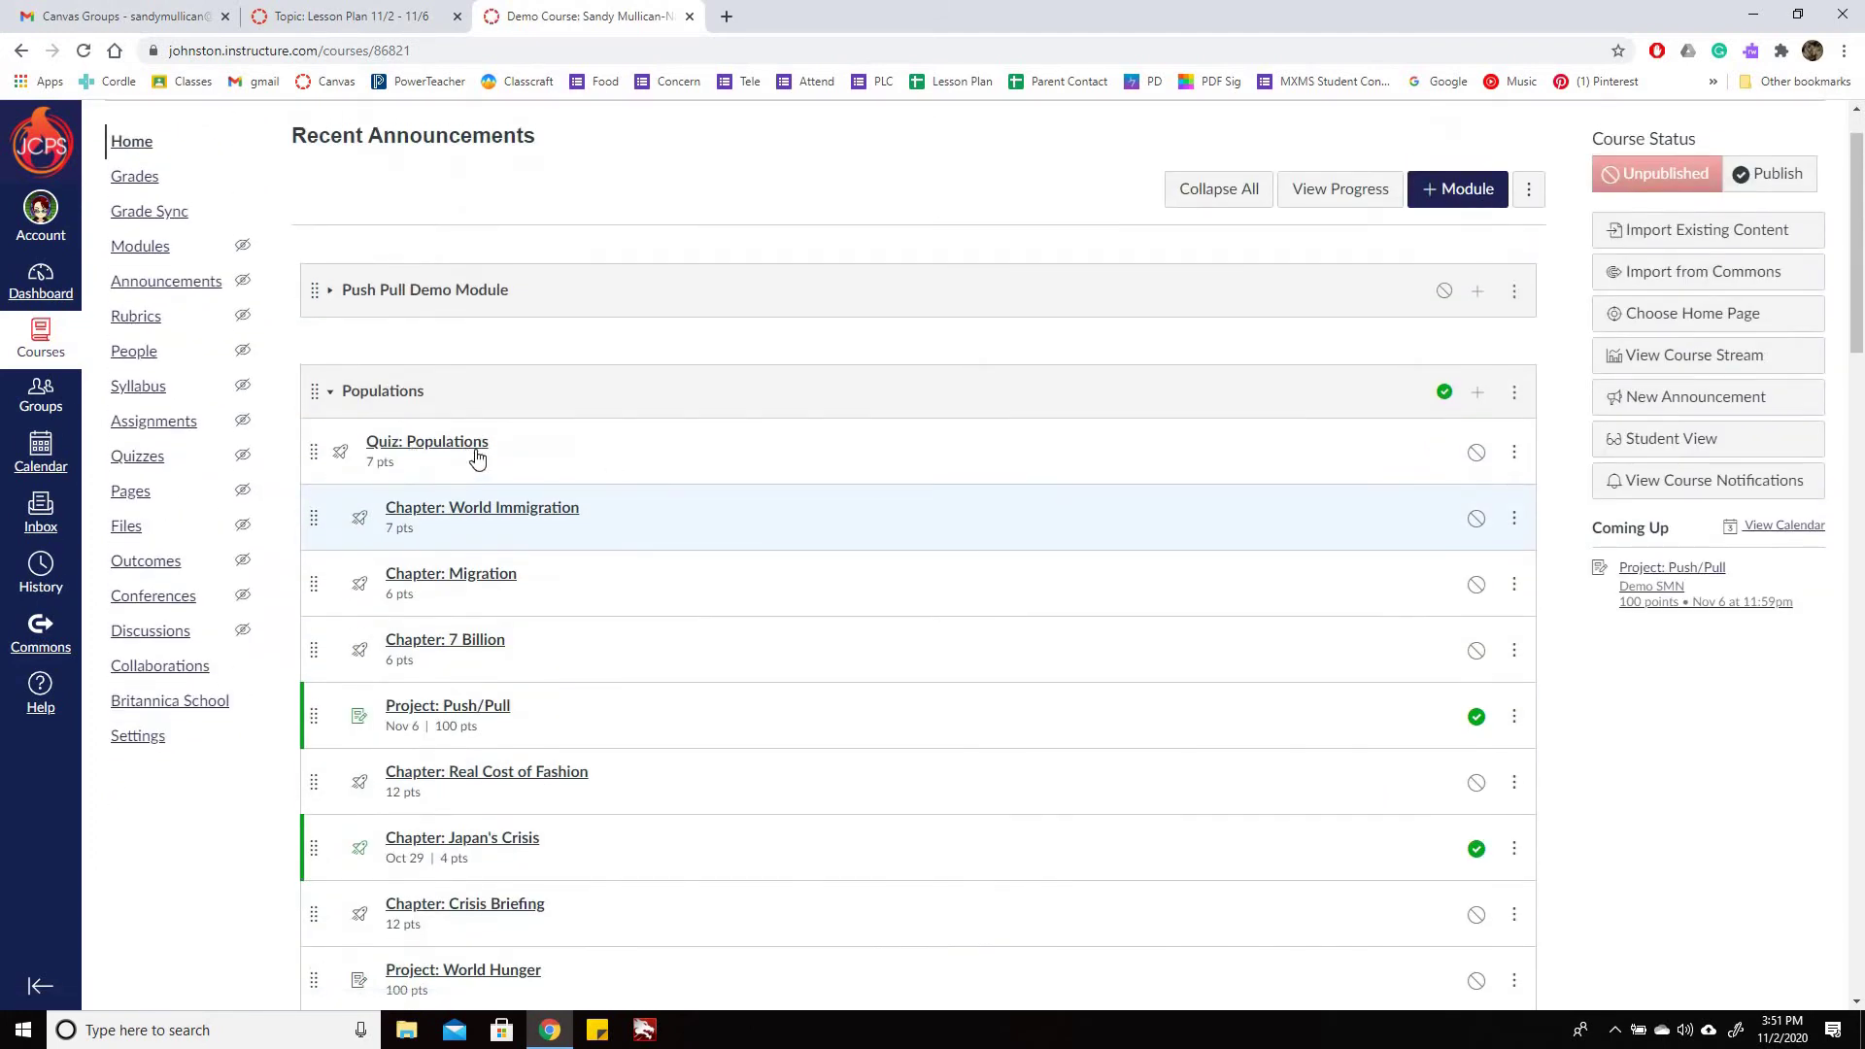
pyautogui.click(476, 450)
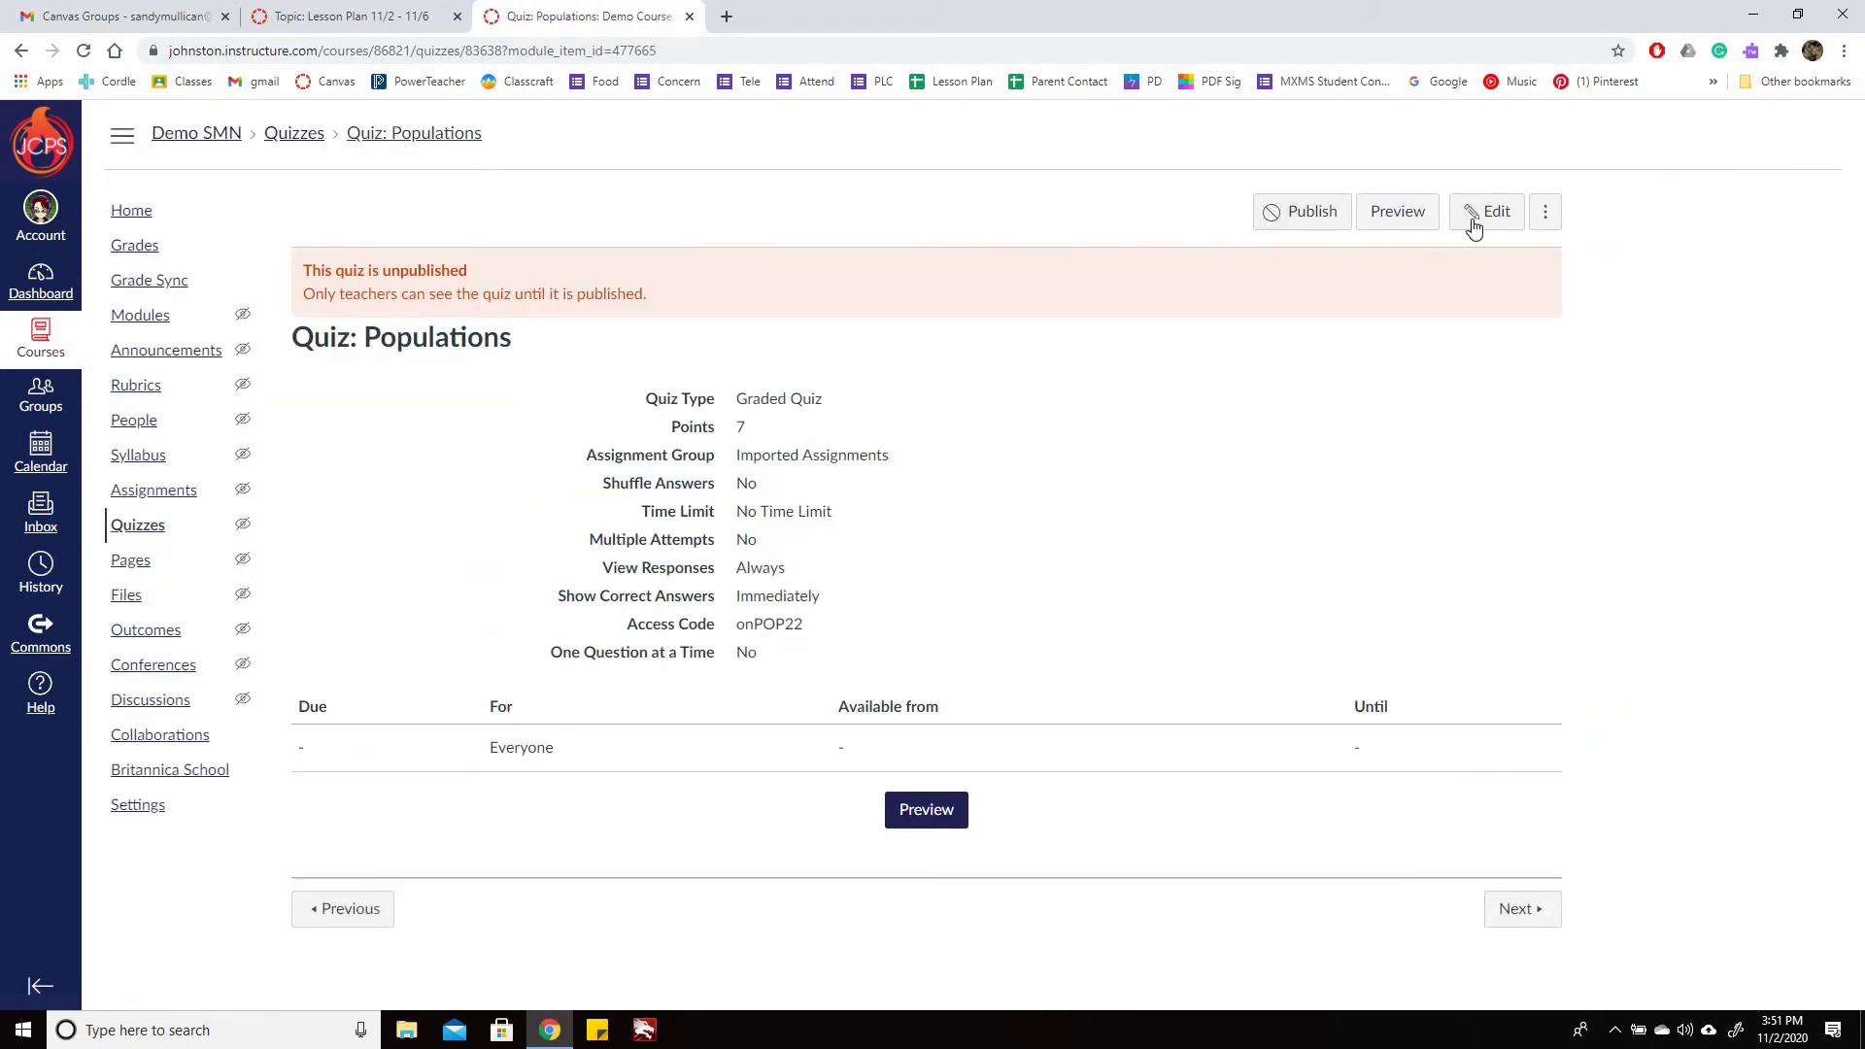
pyautogui.click(1473, 227)
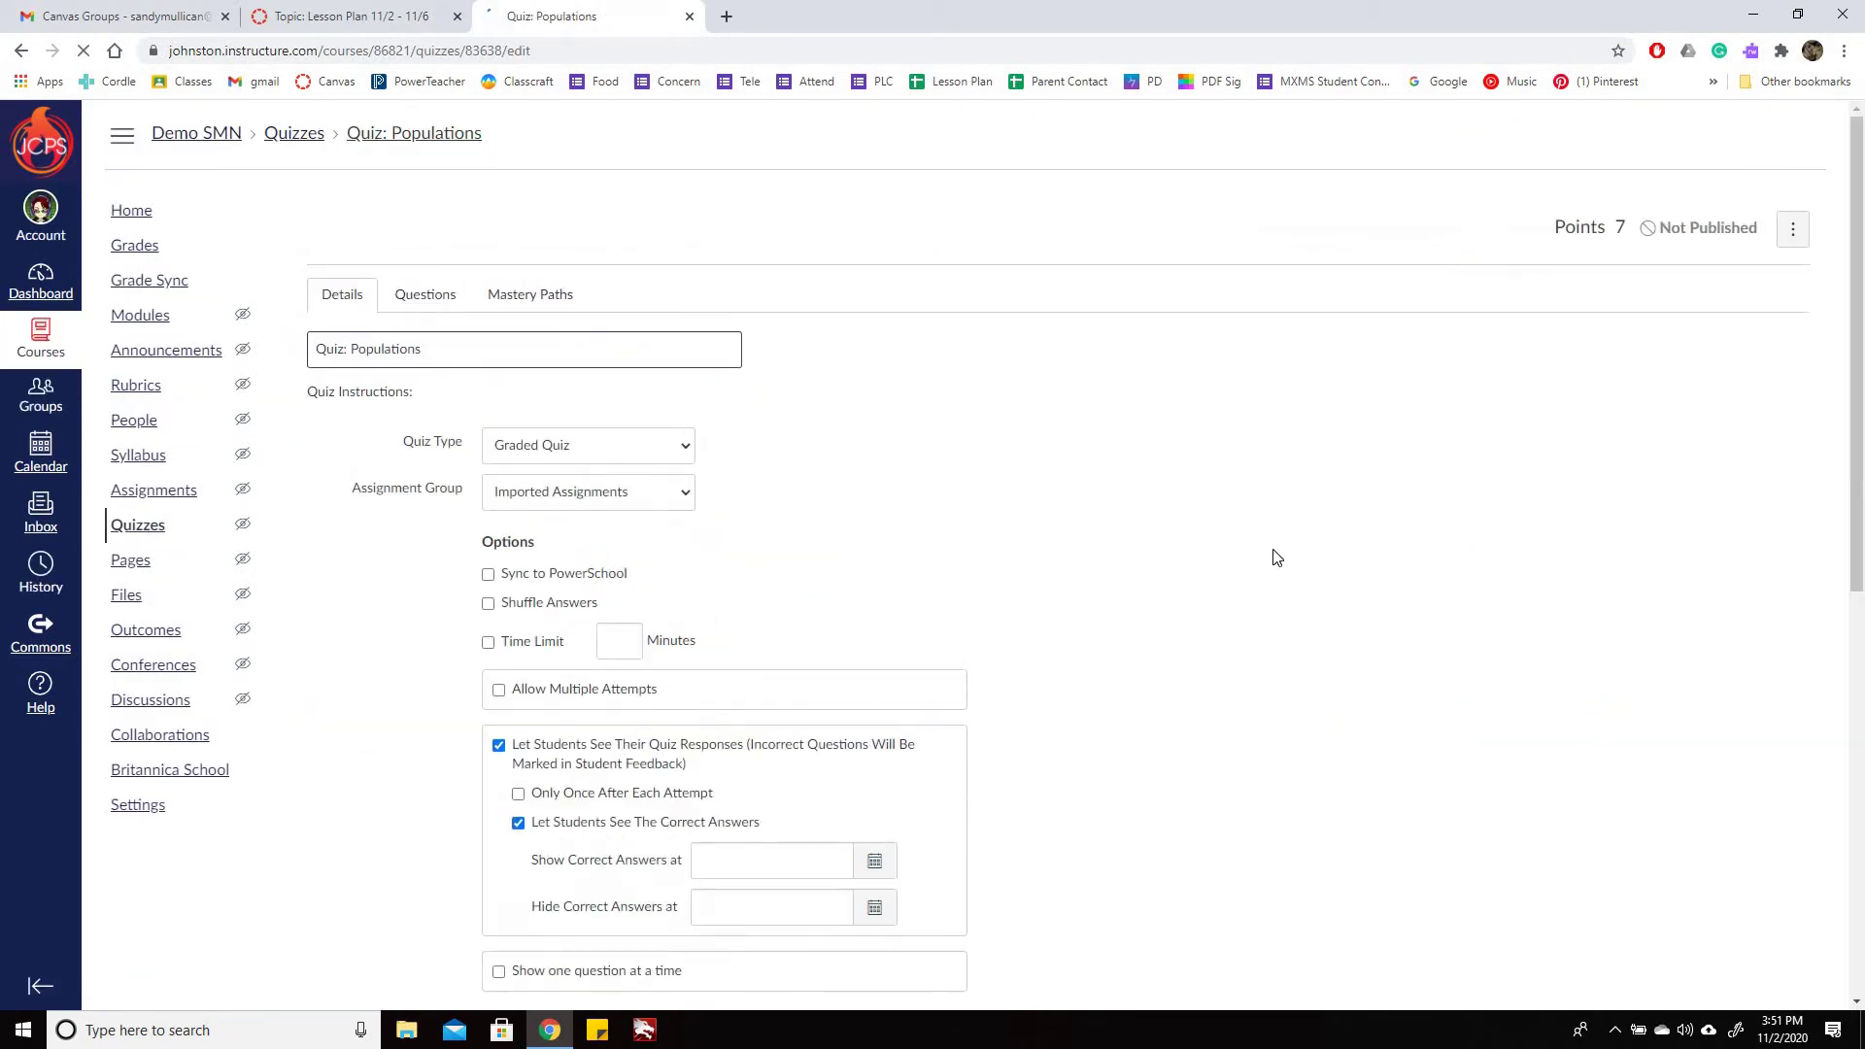
pyautogui.scroll(-8, 1586, 645)
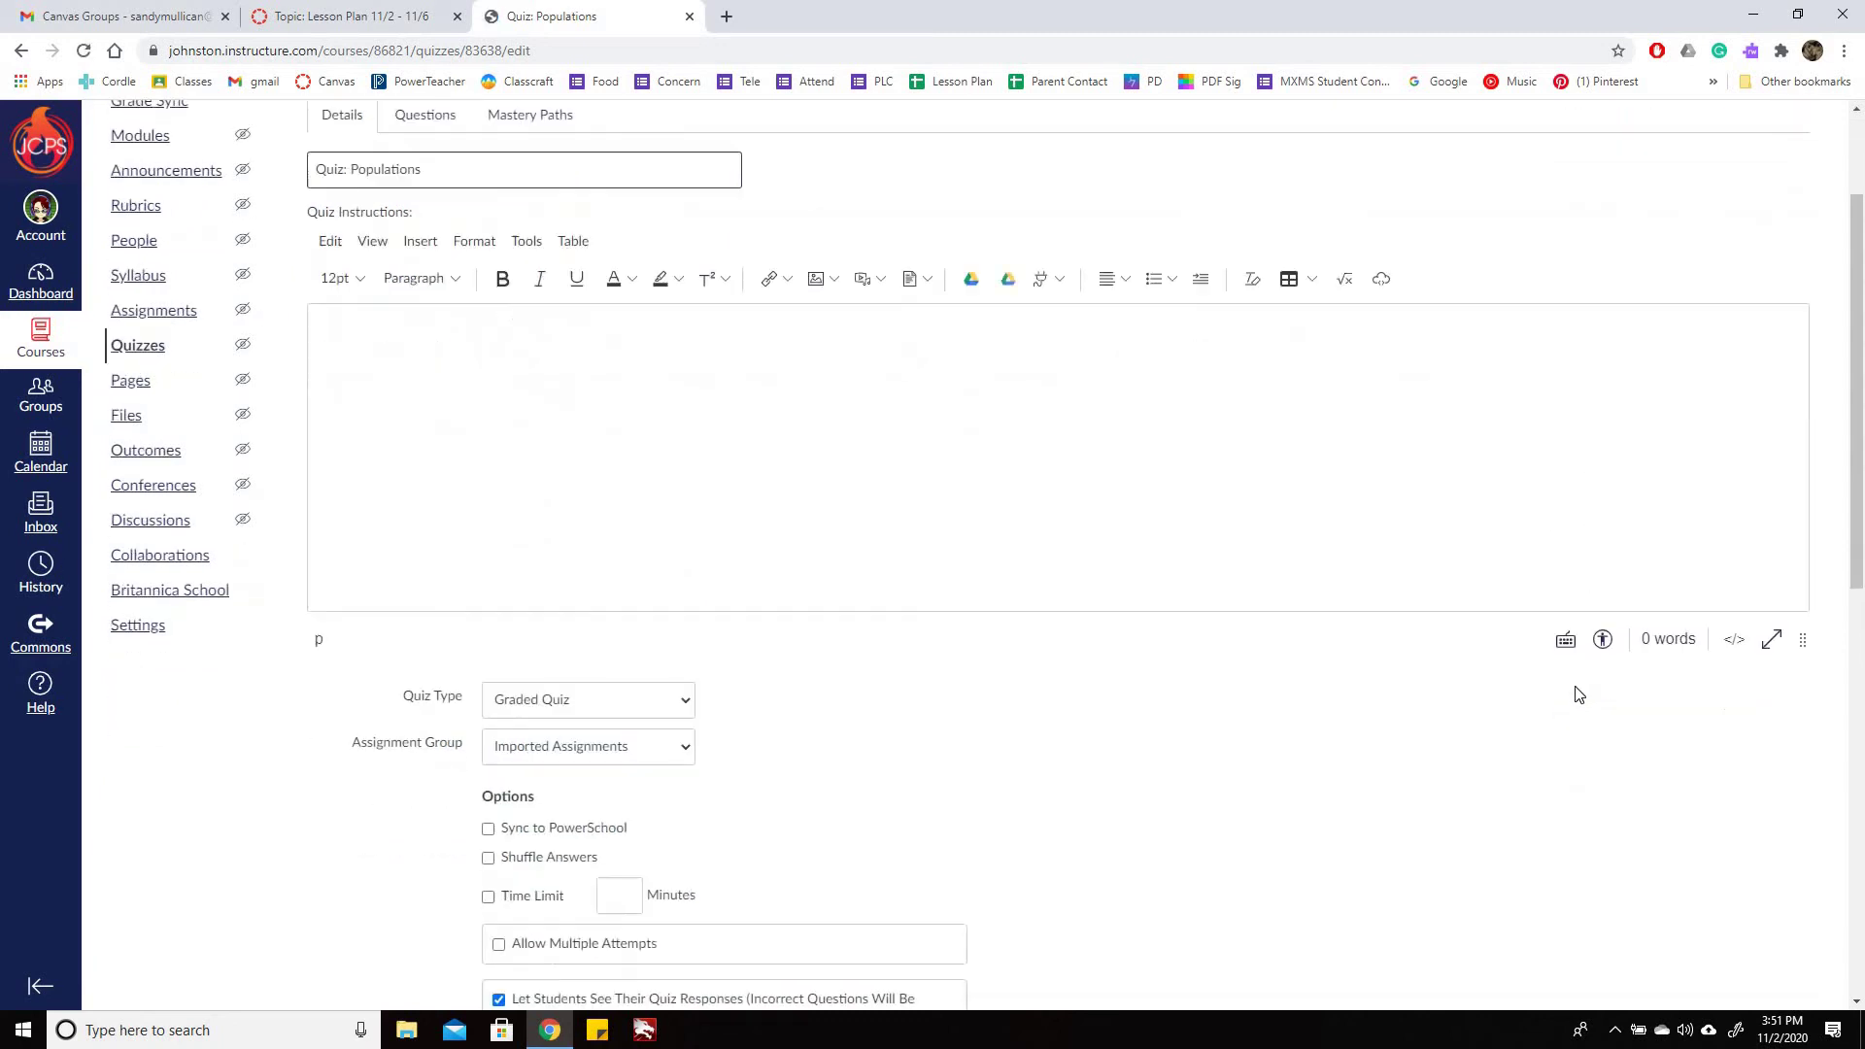
pyautogui.scroll(-5, 1554, 660)
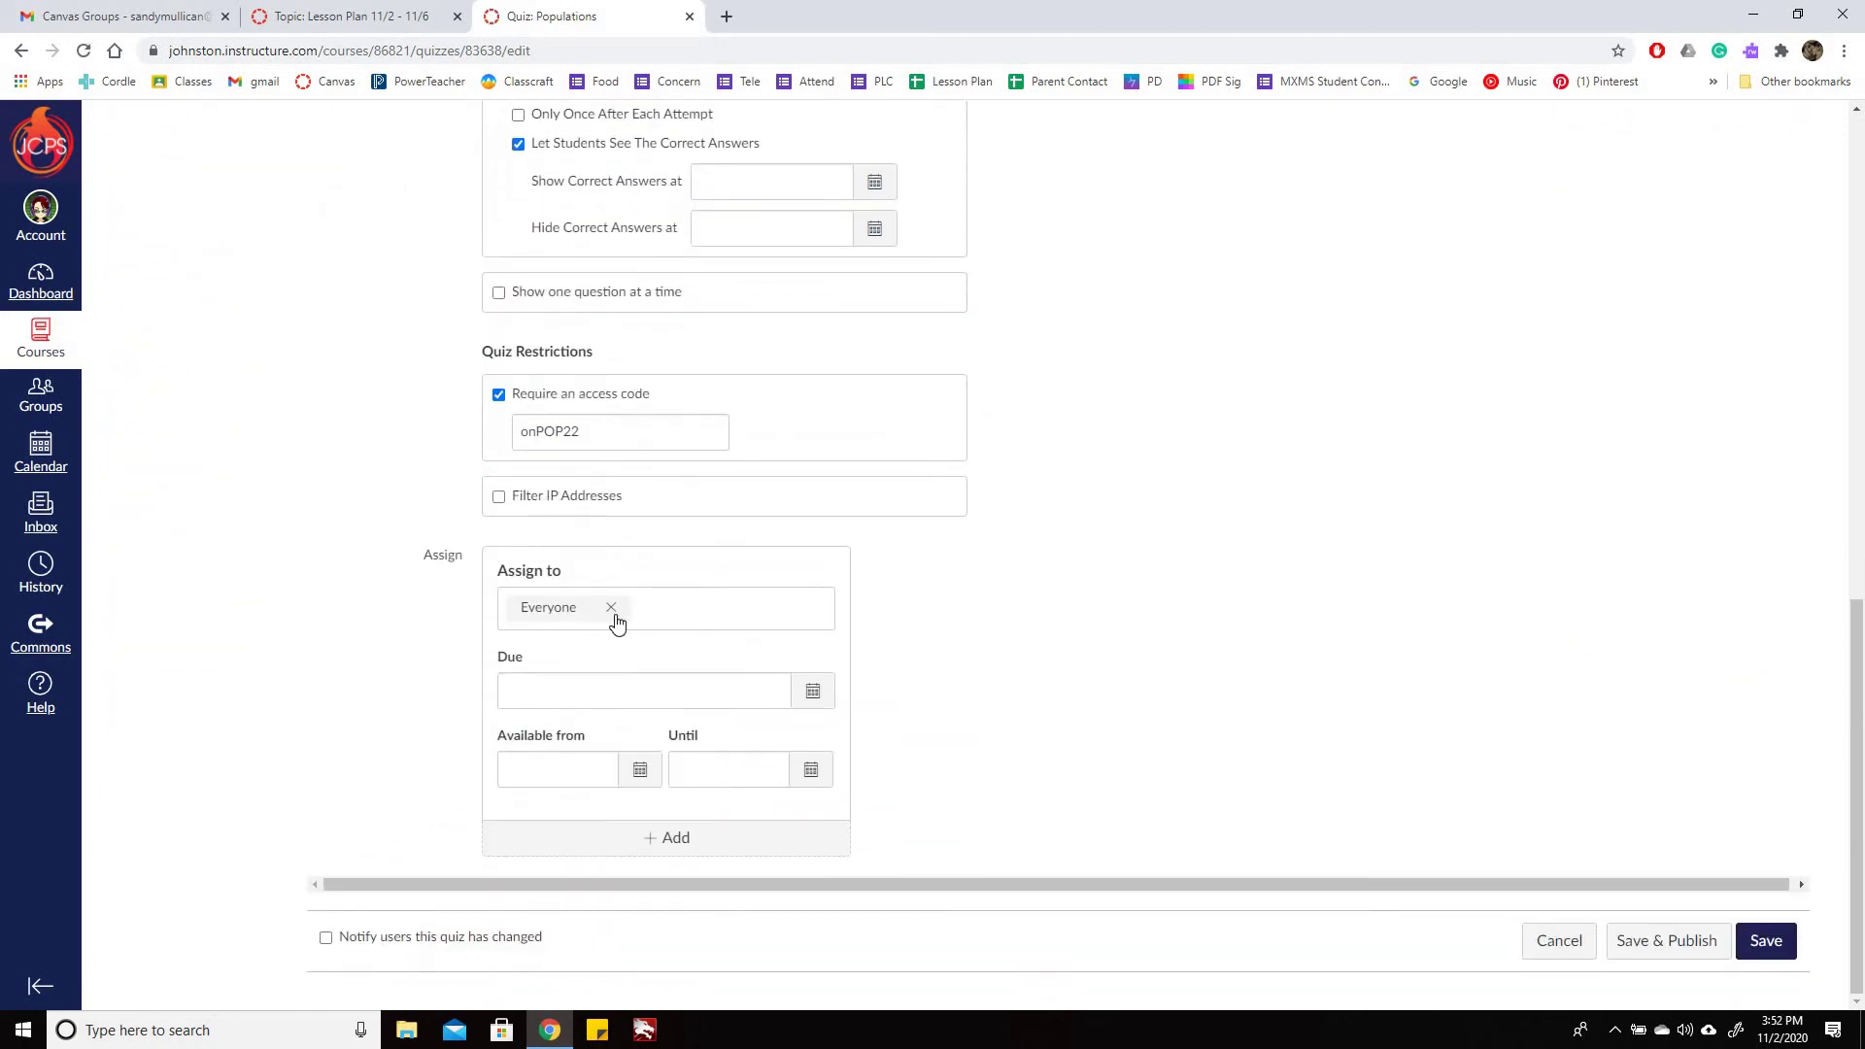
# Remove Everyone from the quiz's assignees and search the assignee options for "1st" and "test"
pyautogui.click(616, 610)
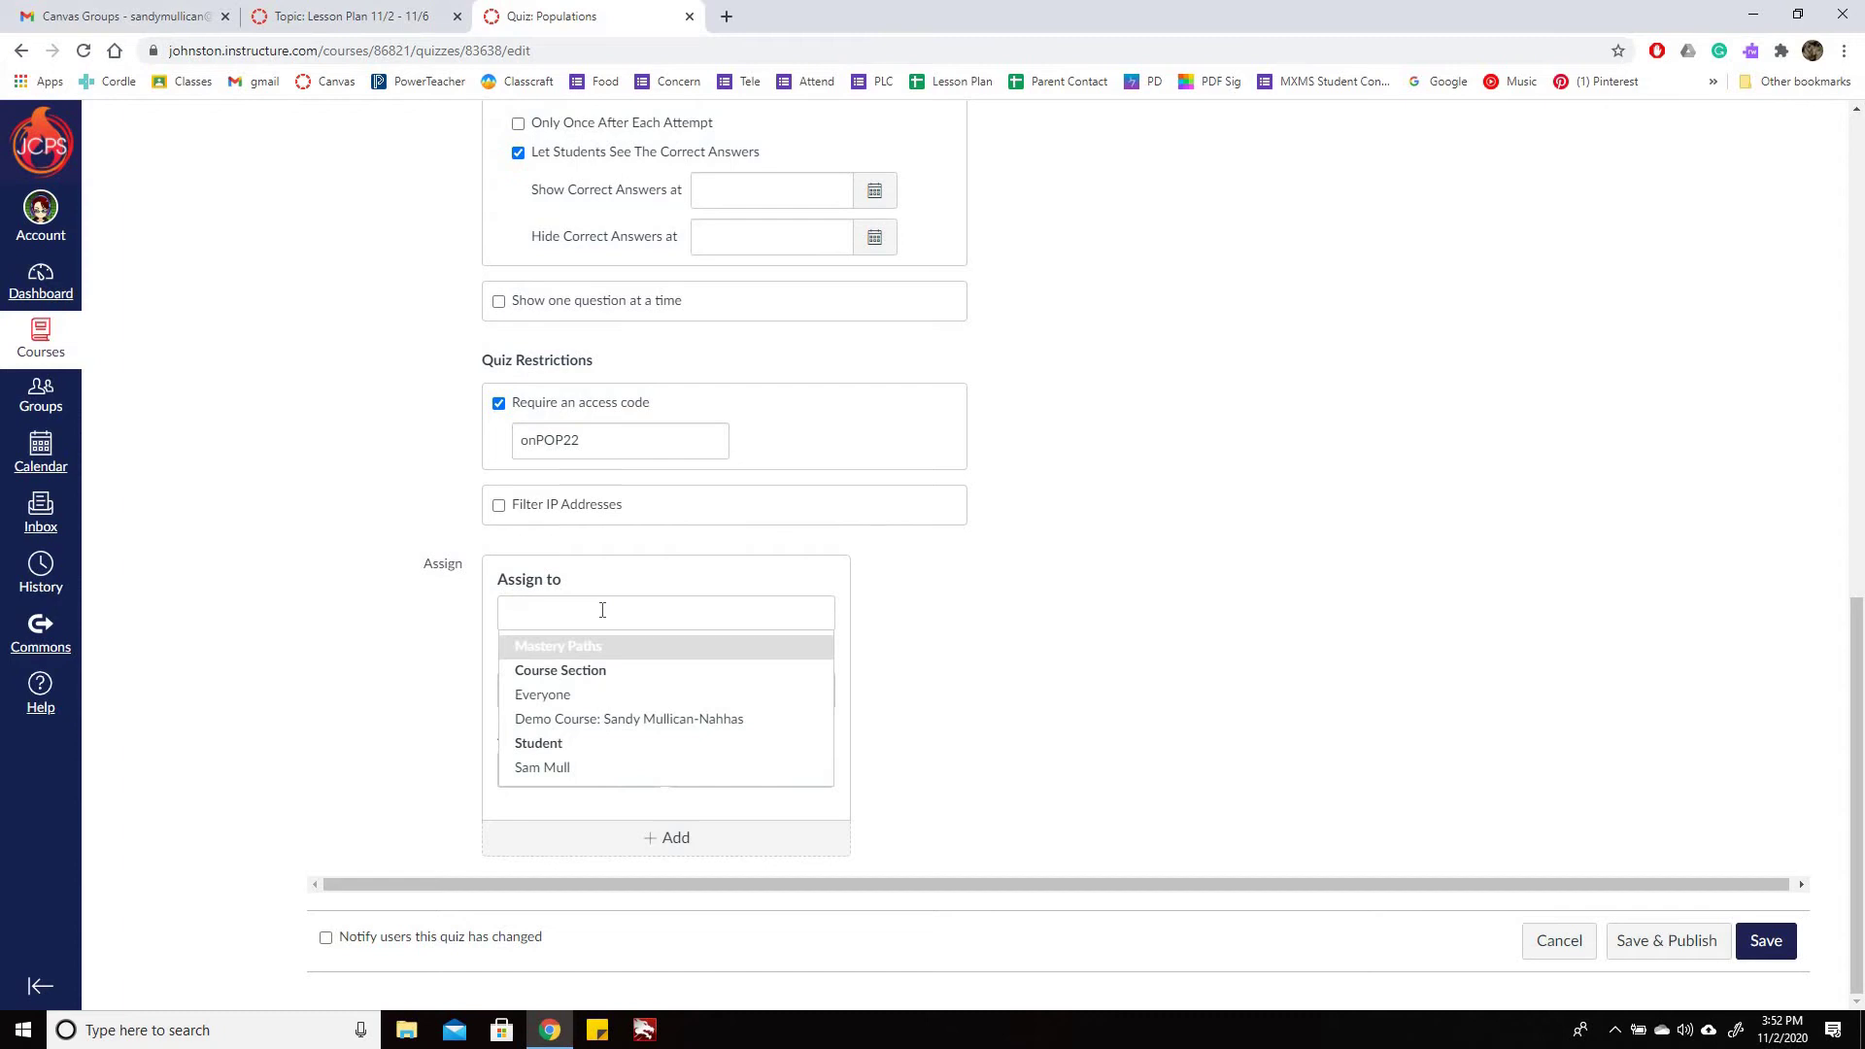
pyautogui.write('1st')
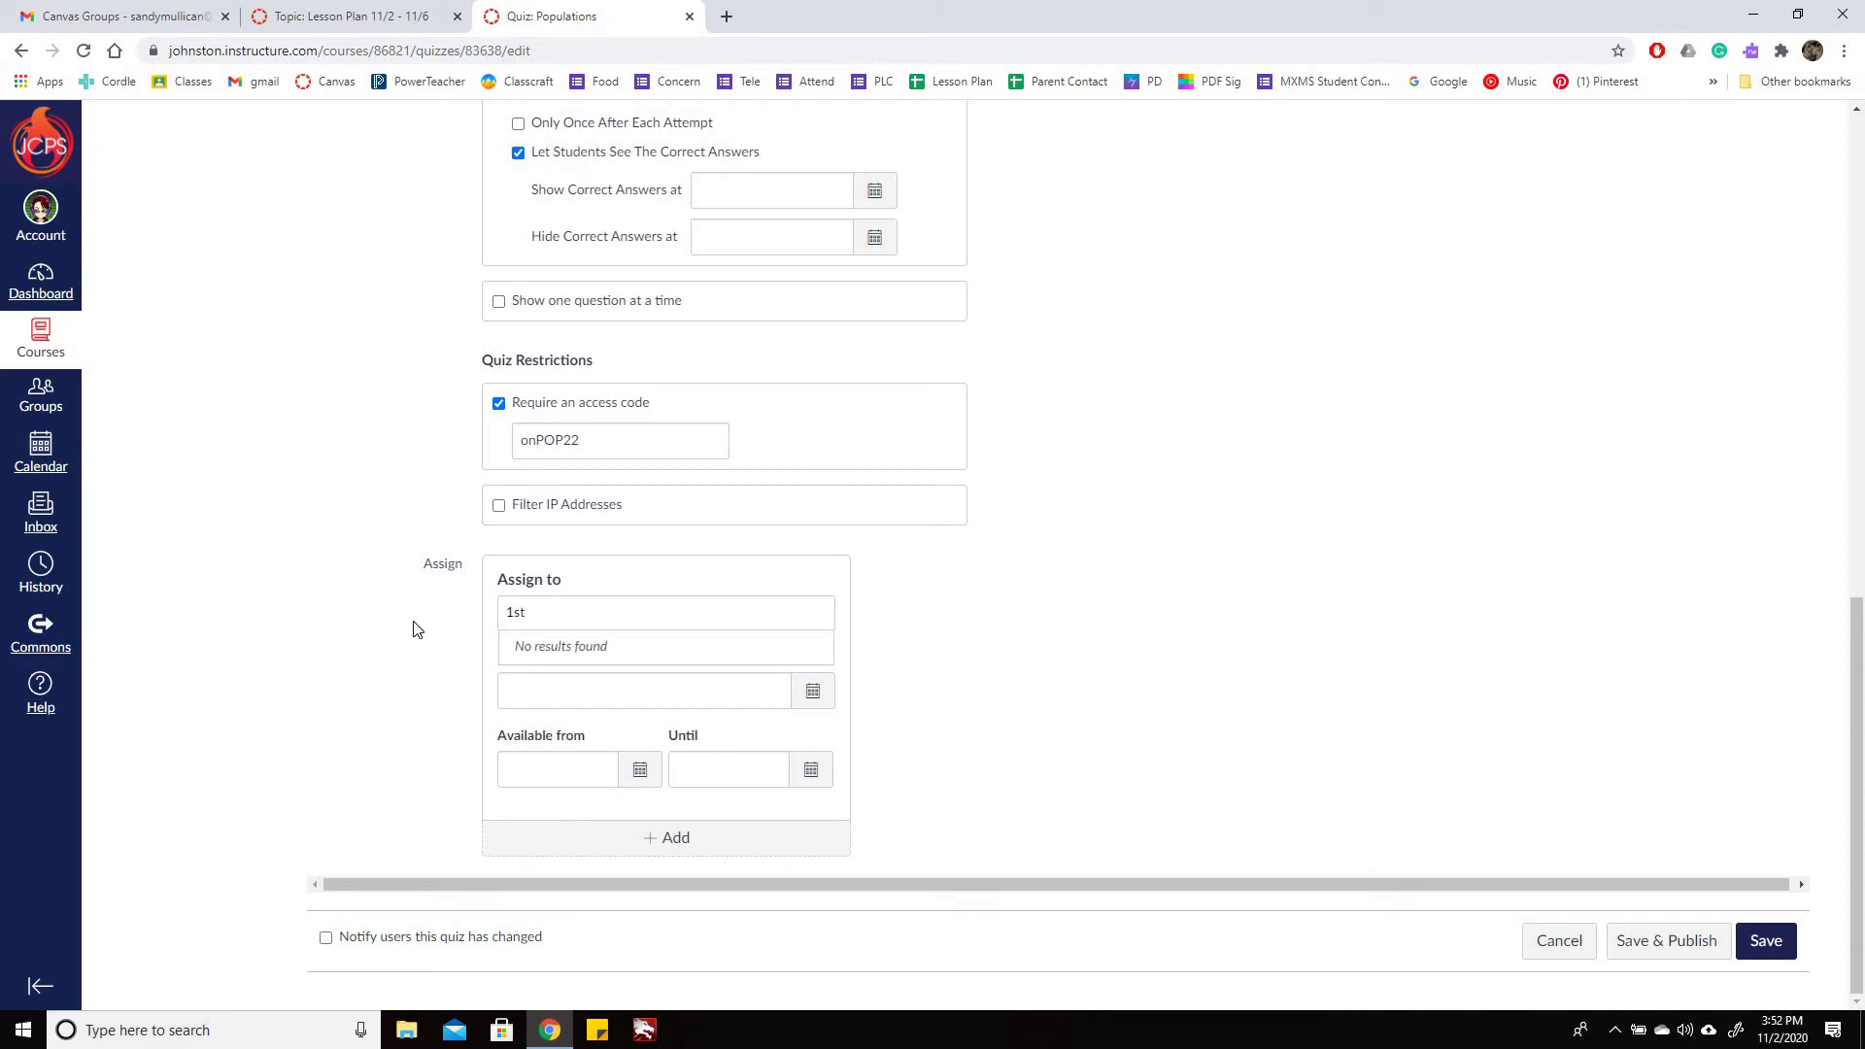
pyautogui.hotkey('ctrl', 'a')
pyautogui.press('BackSpace')
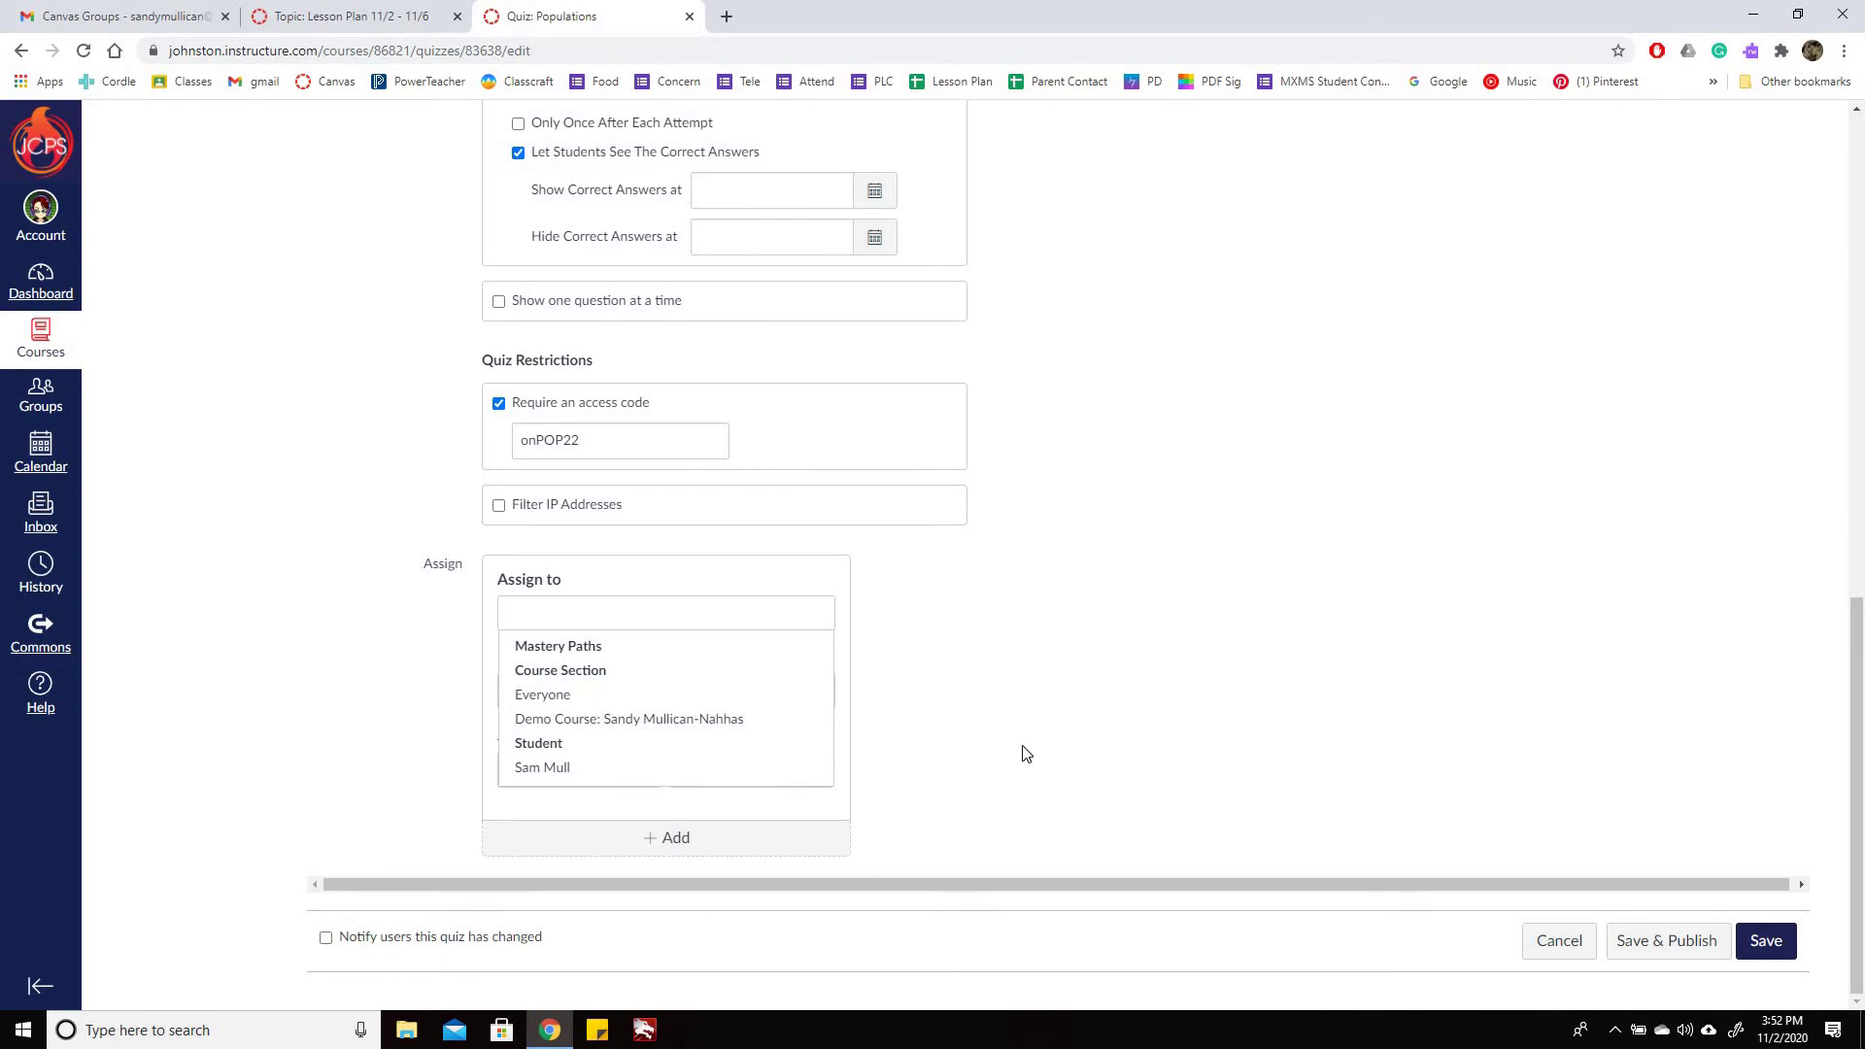
pyautogui.write('test')
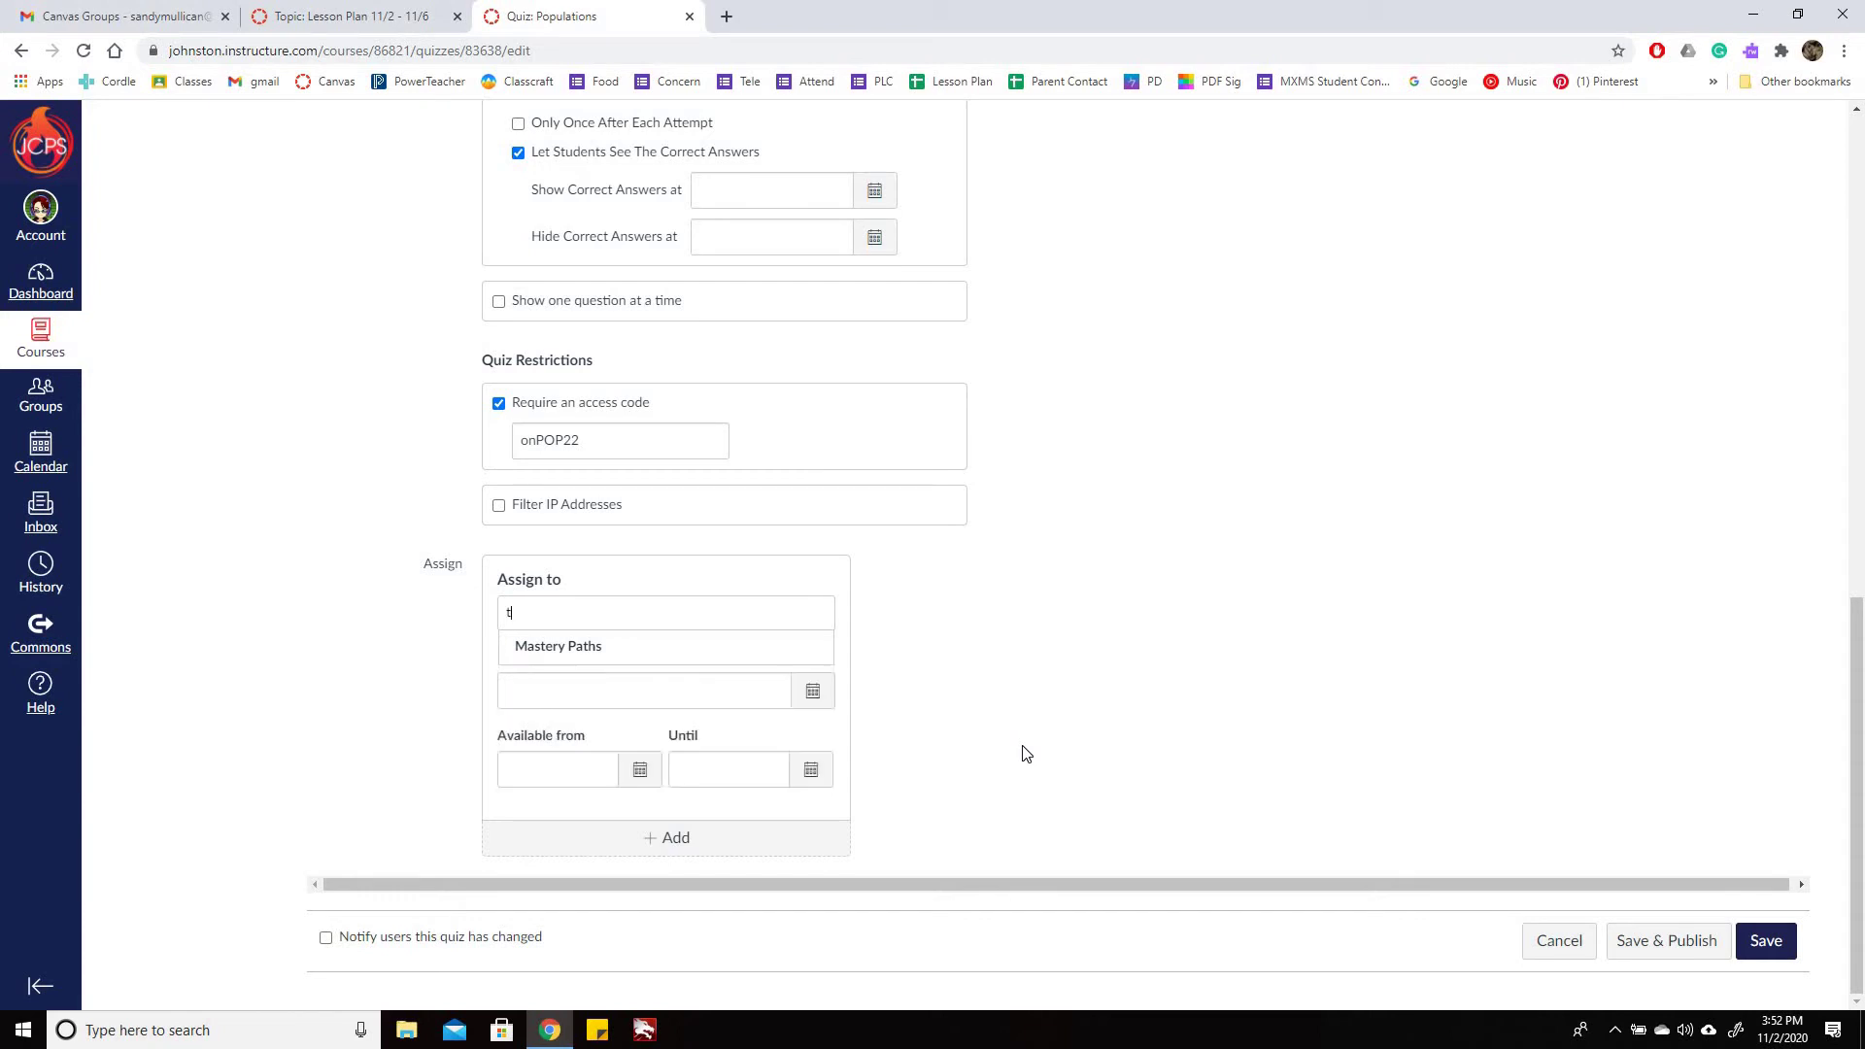
pyautogui.press('BackSpace')
pyautogui.press('BackSpace')
pyautogui.press('BackSpace')
pyautogui.press('BackSpace')
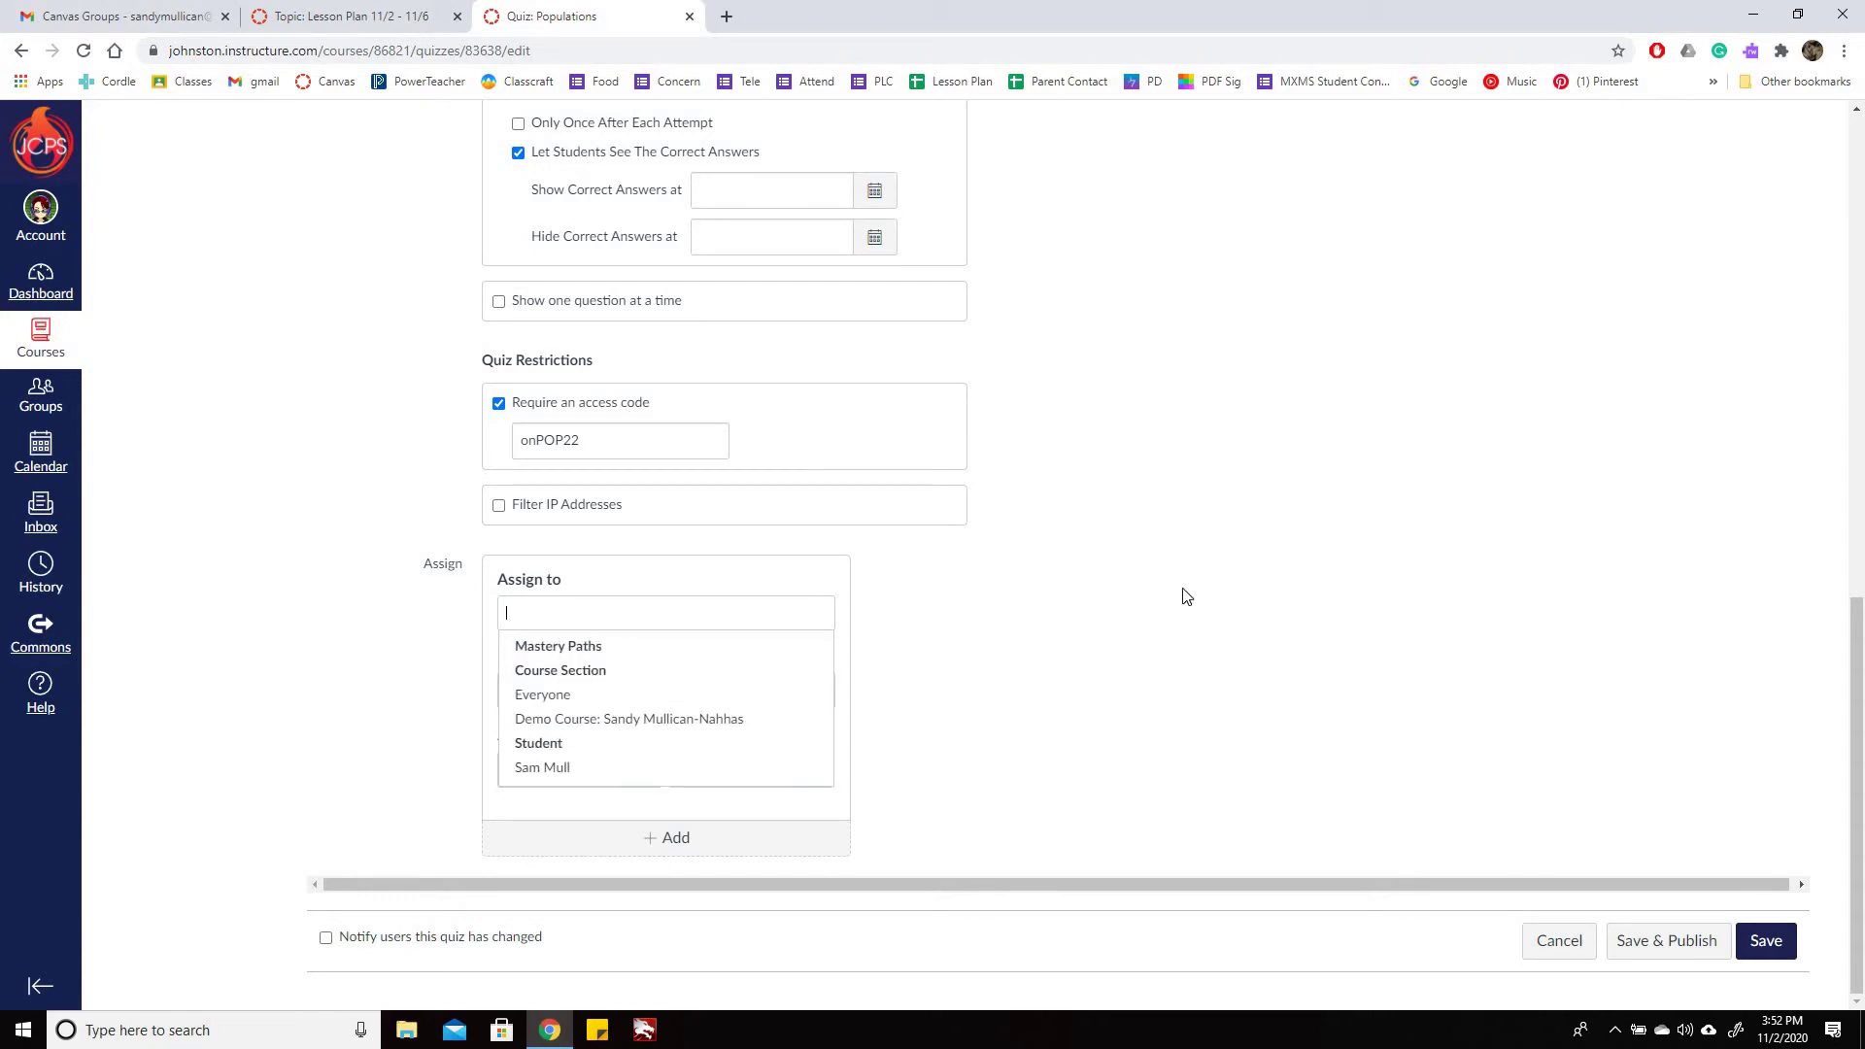
# Assign the quiz to the individual student and check which other assignees are offered
pyautogui.press('Up')
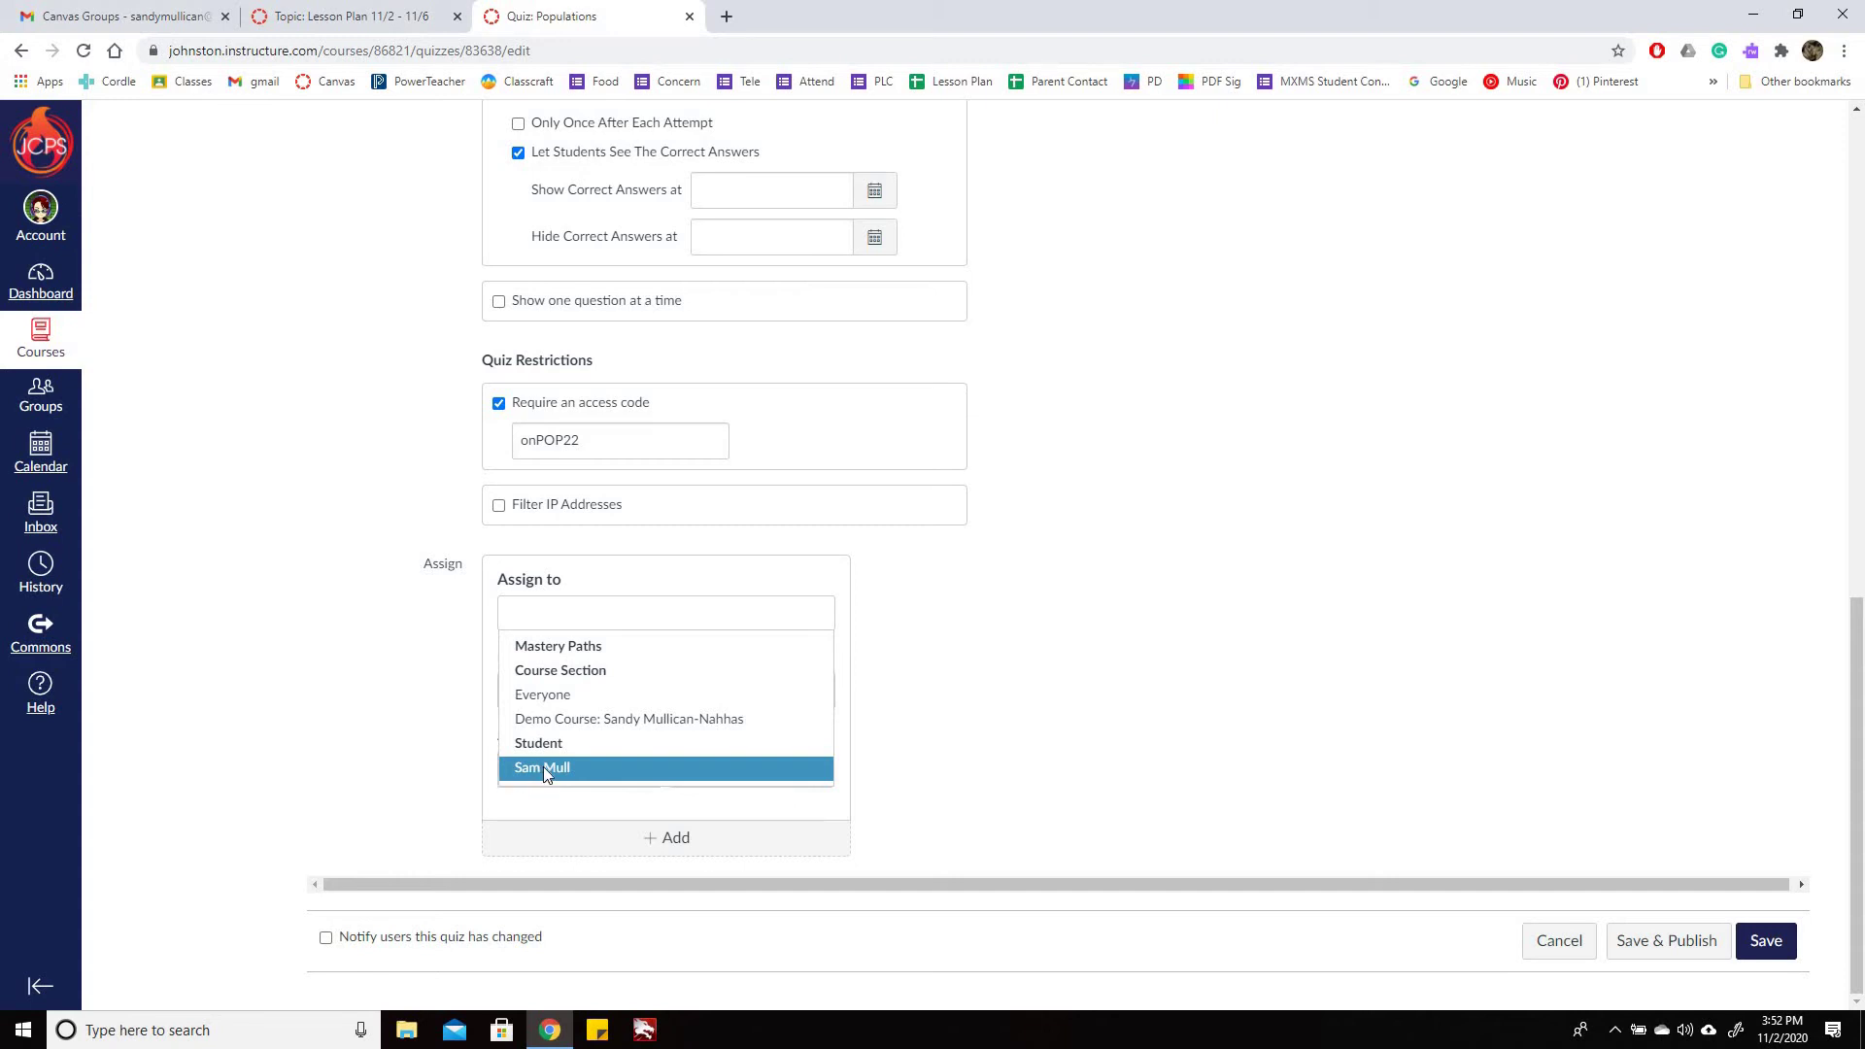
pyautogui.click(547, 767)
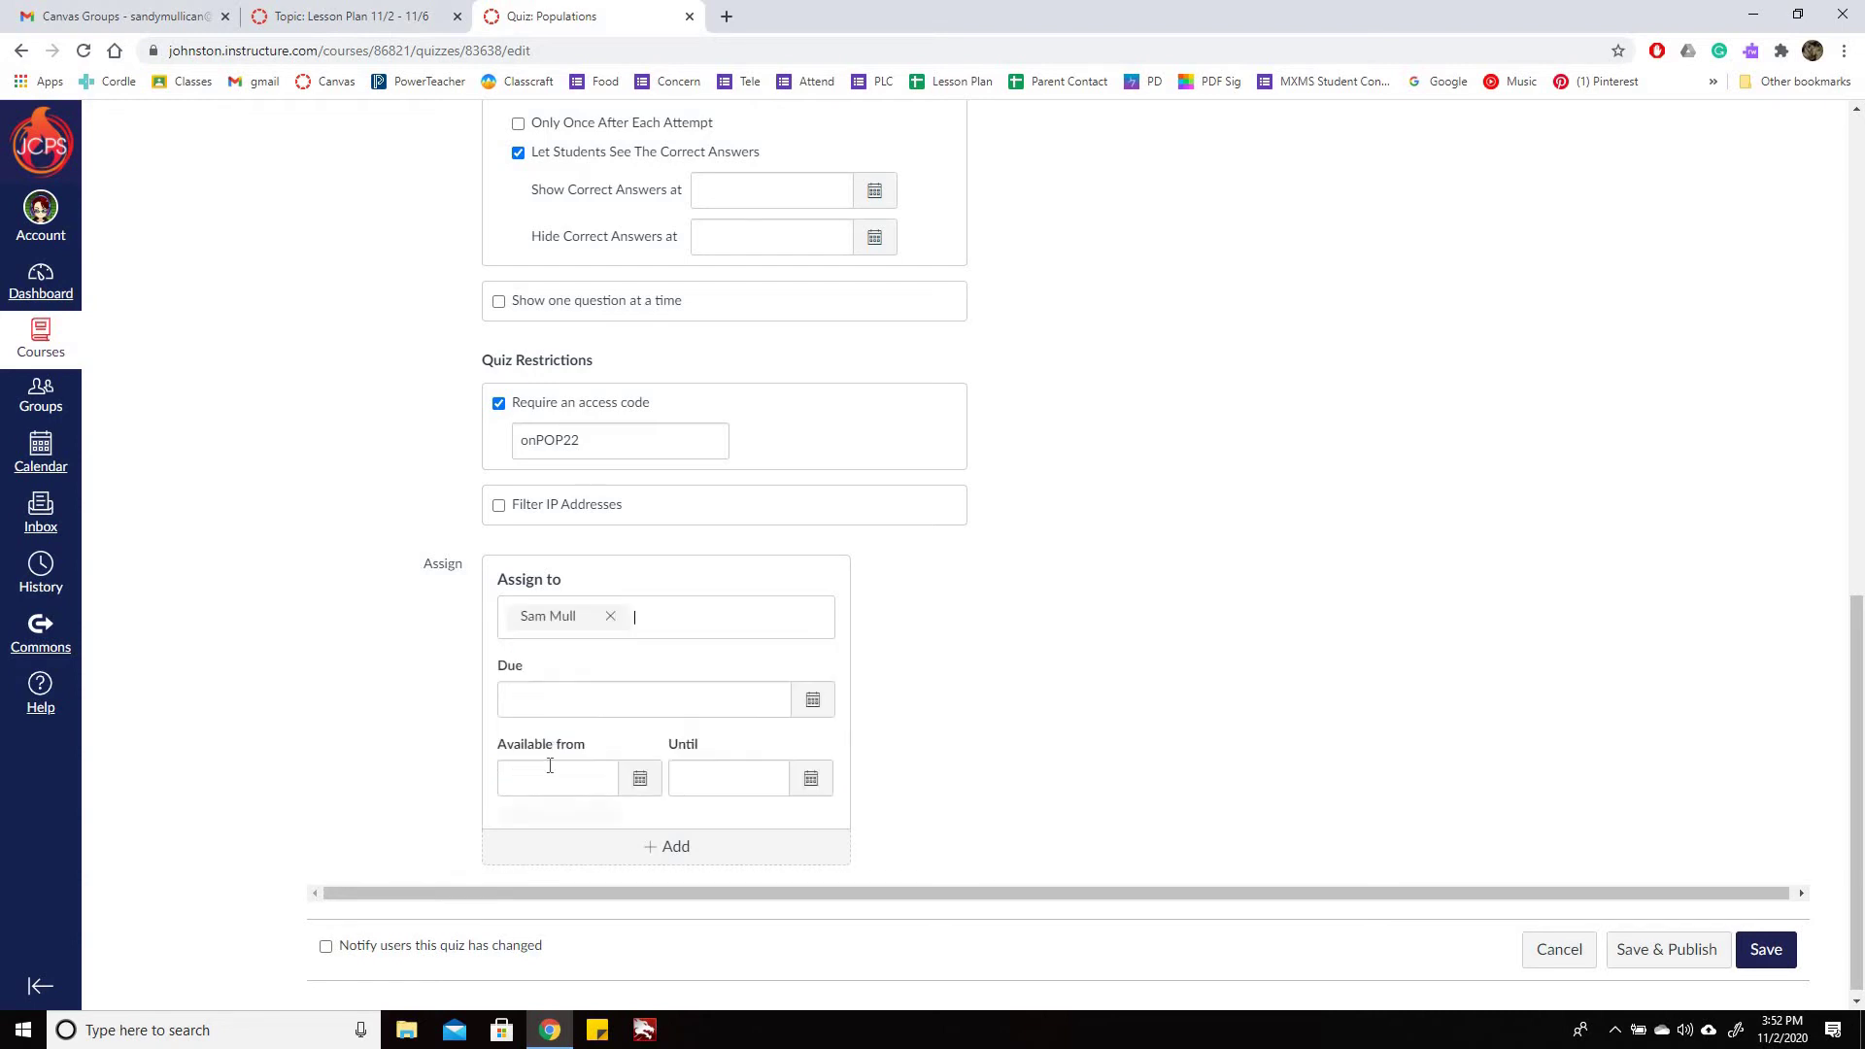
pyautogui.press('Down')
pyautogui.press('Up')
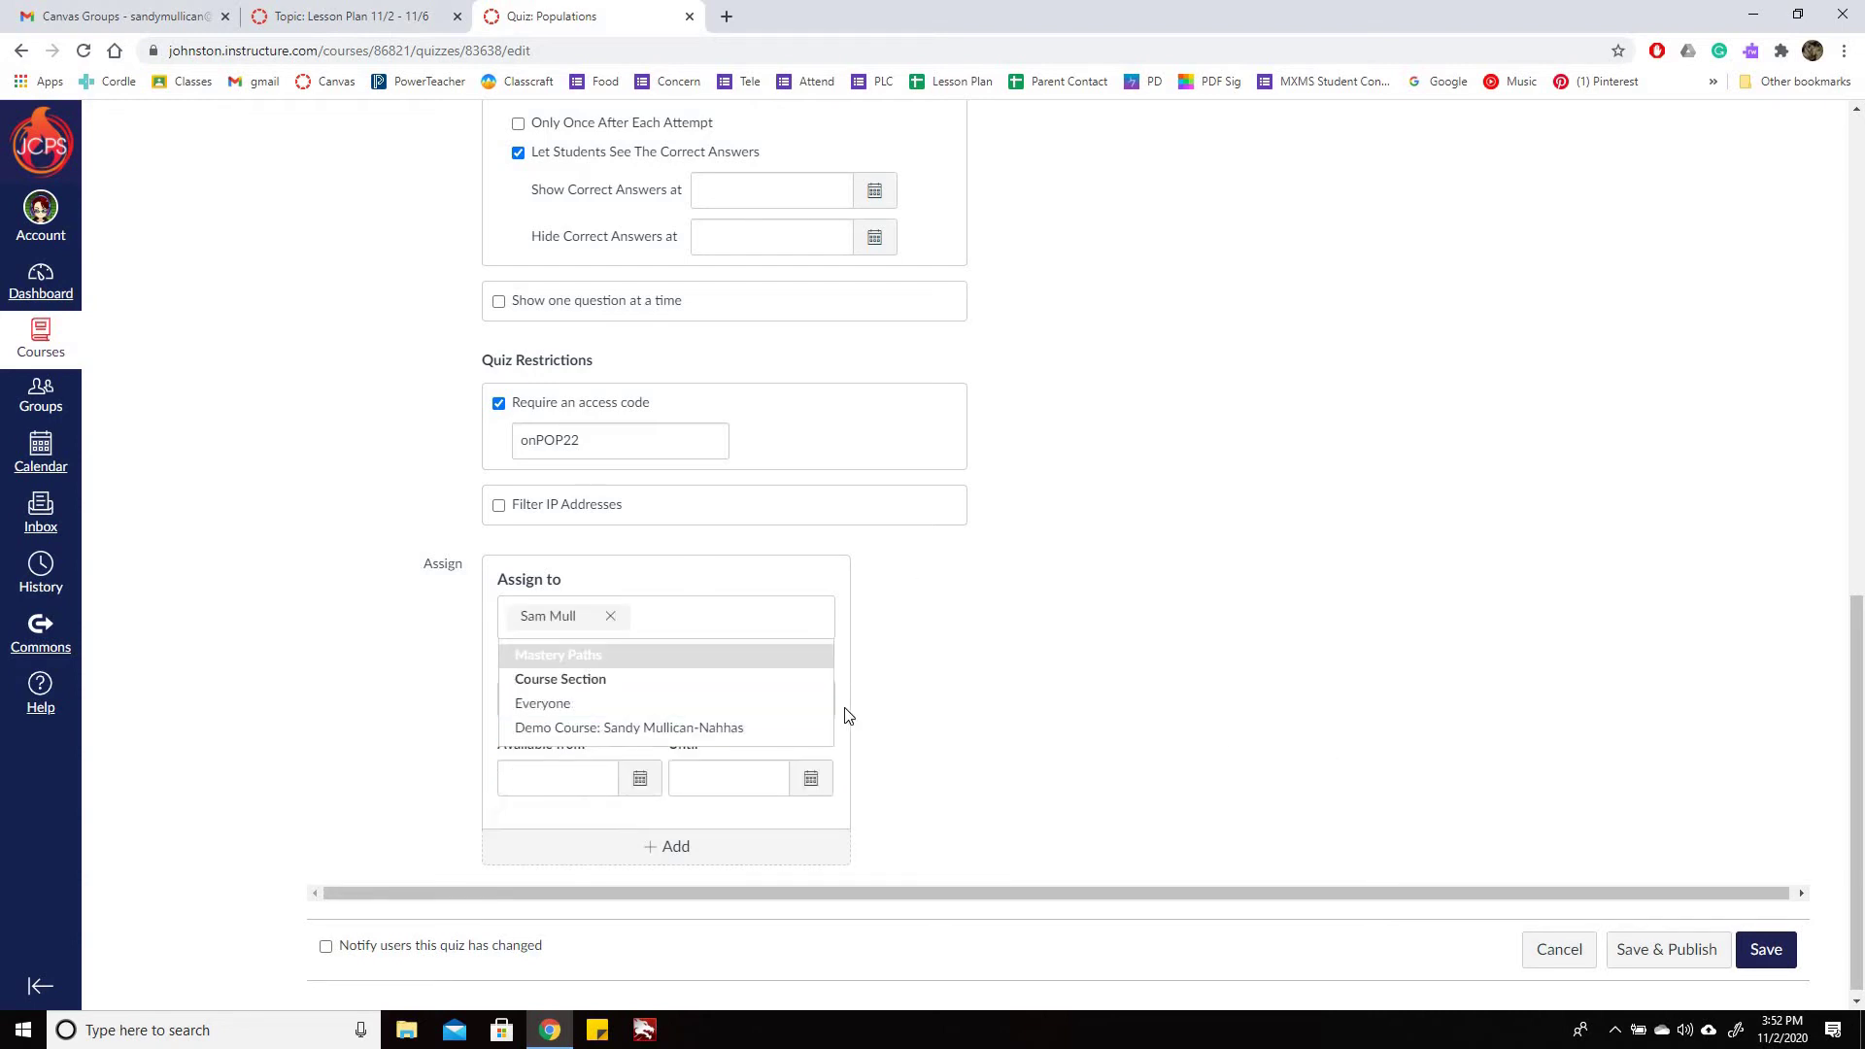
pyautogui.click(476, 613)
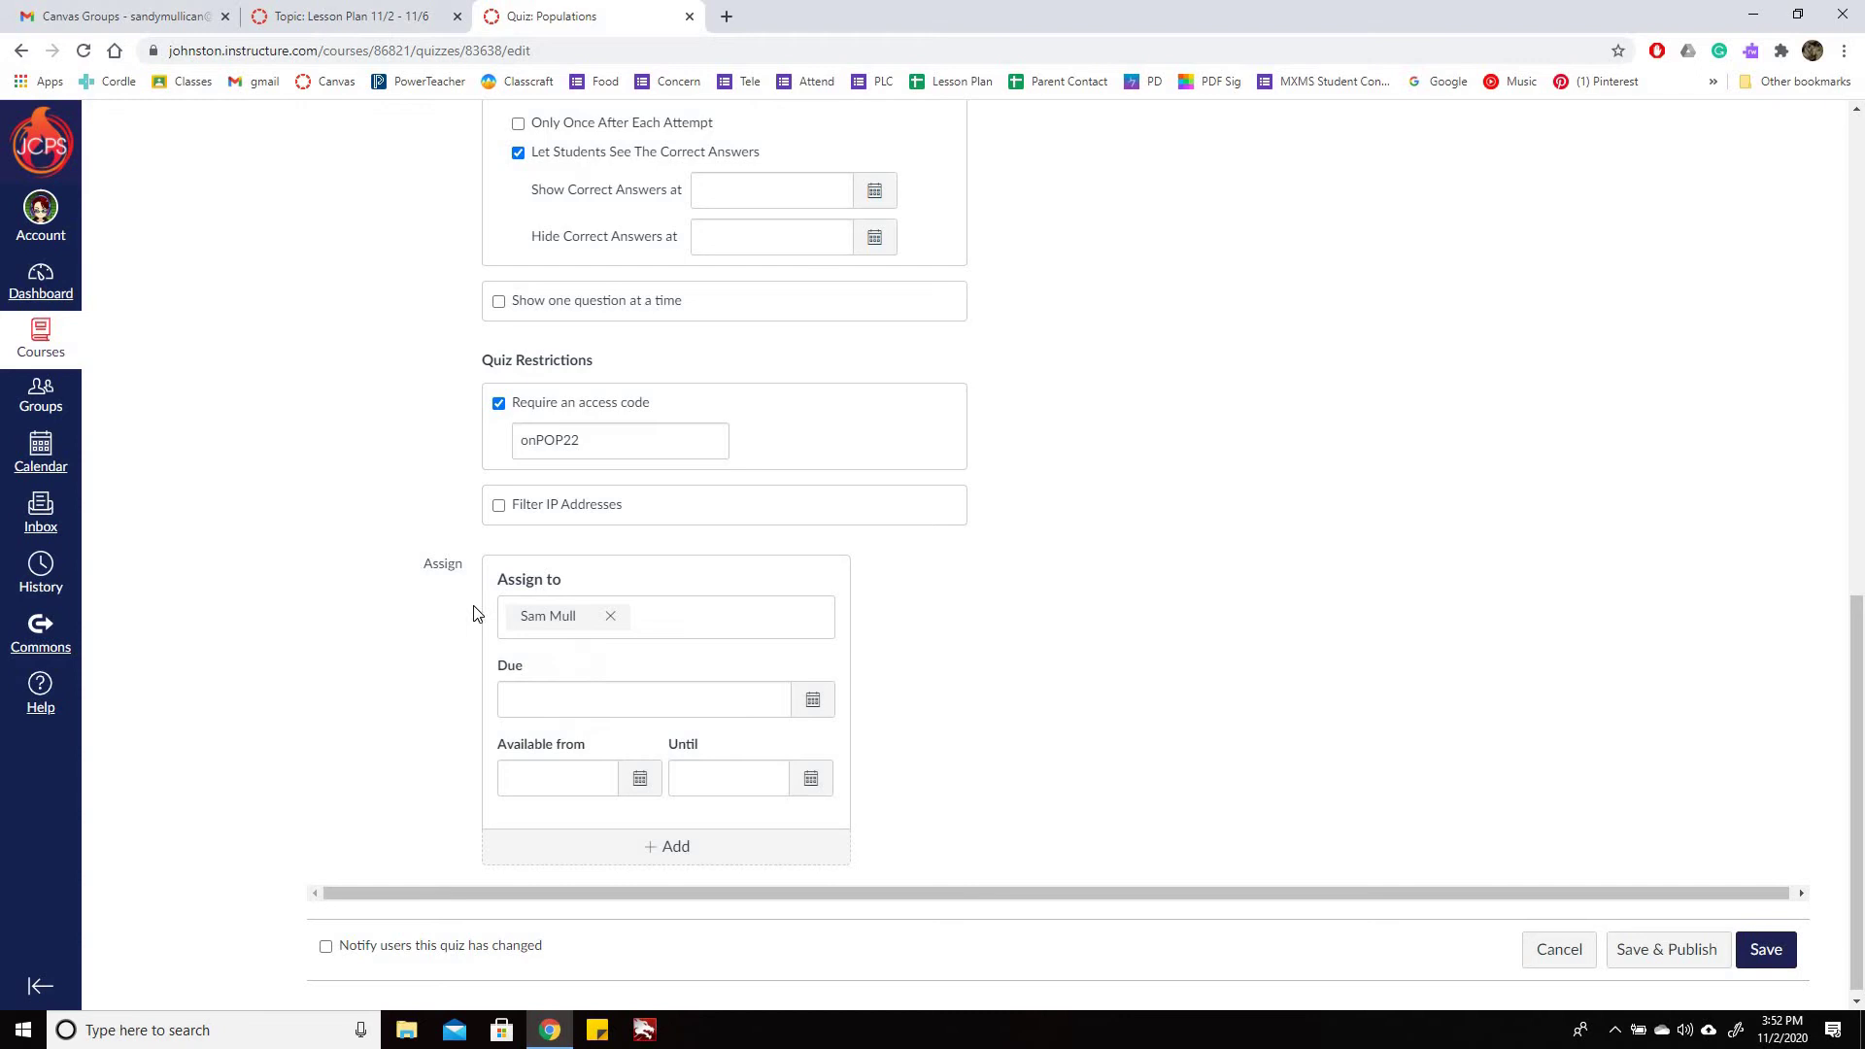
pyautogui.click(601, 617)
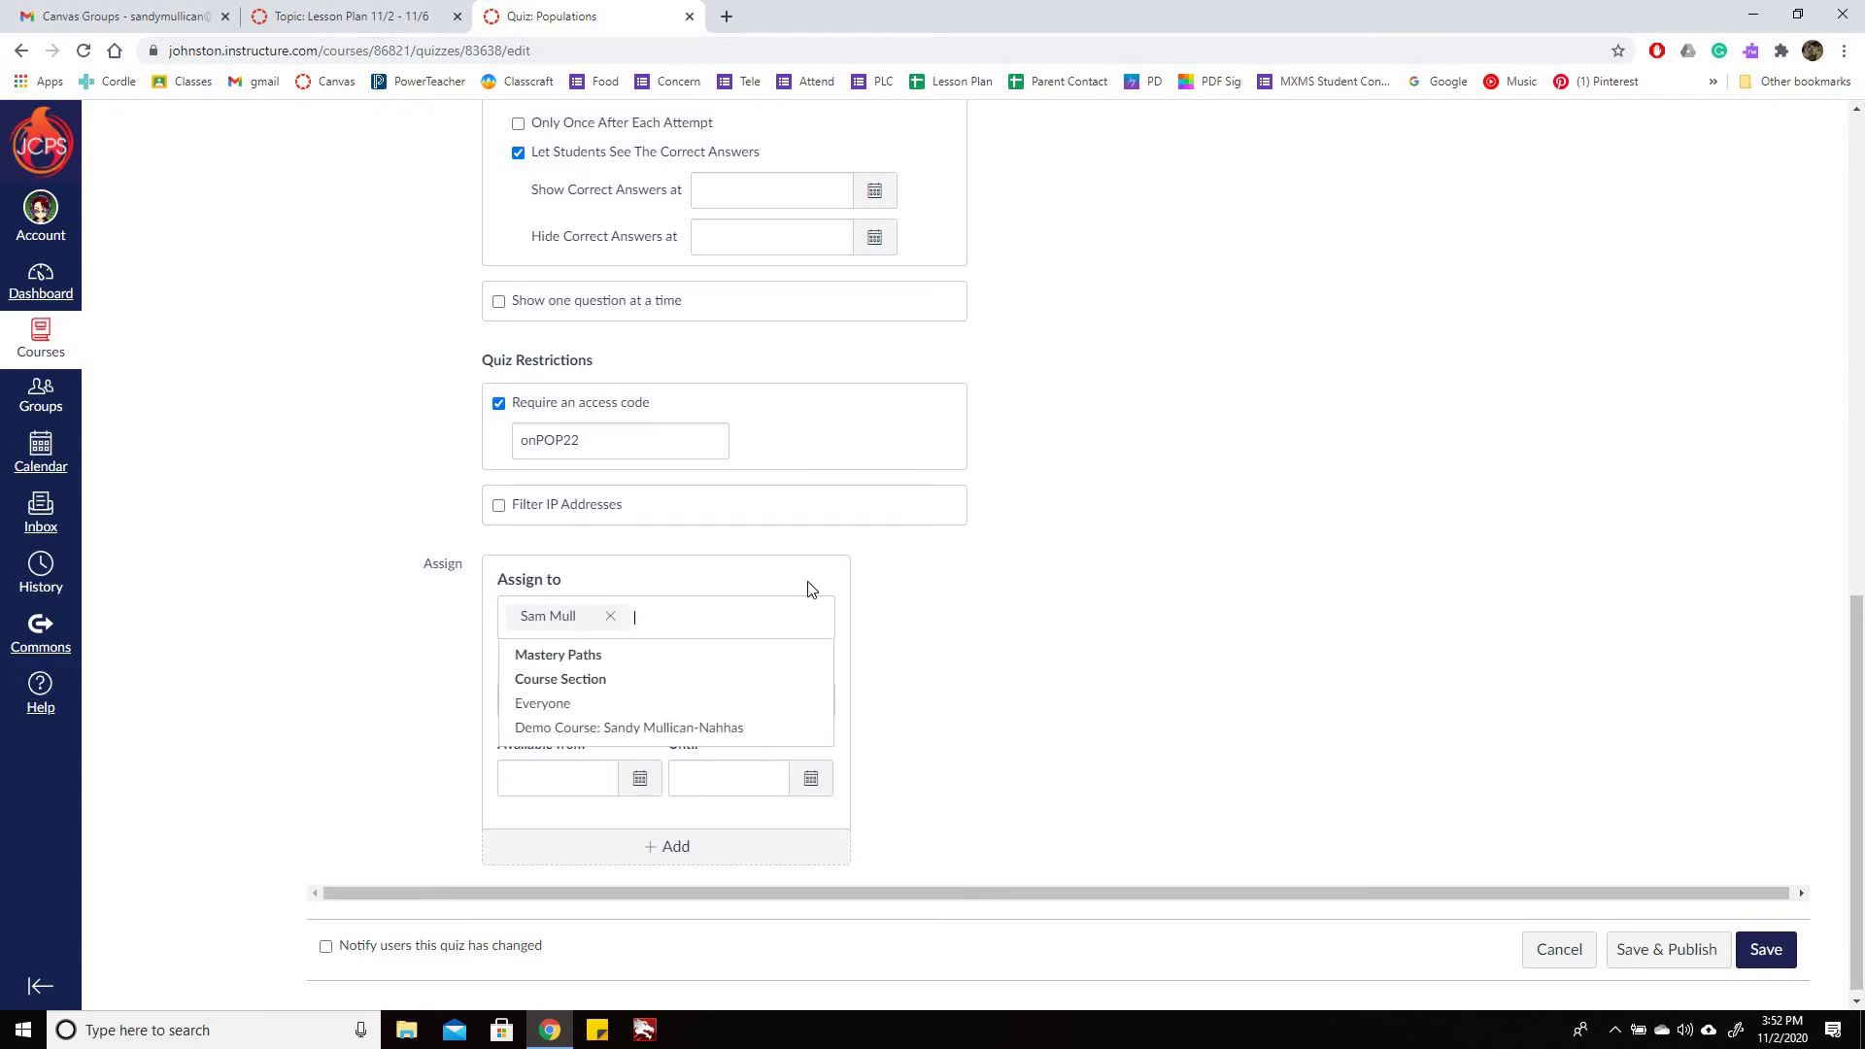
pyautogui.click(926, 666)
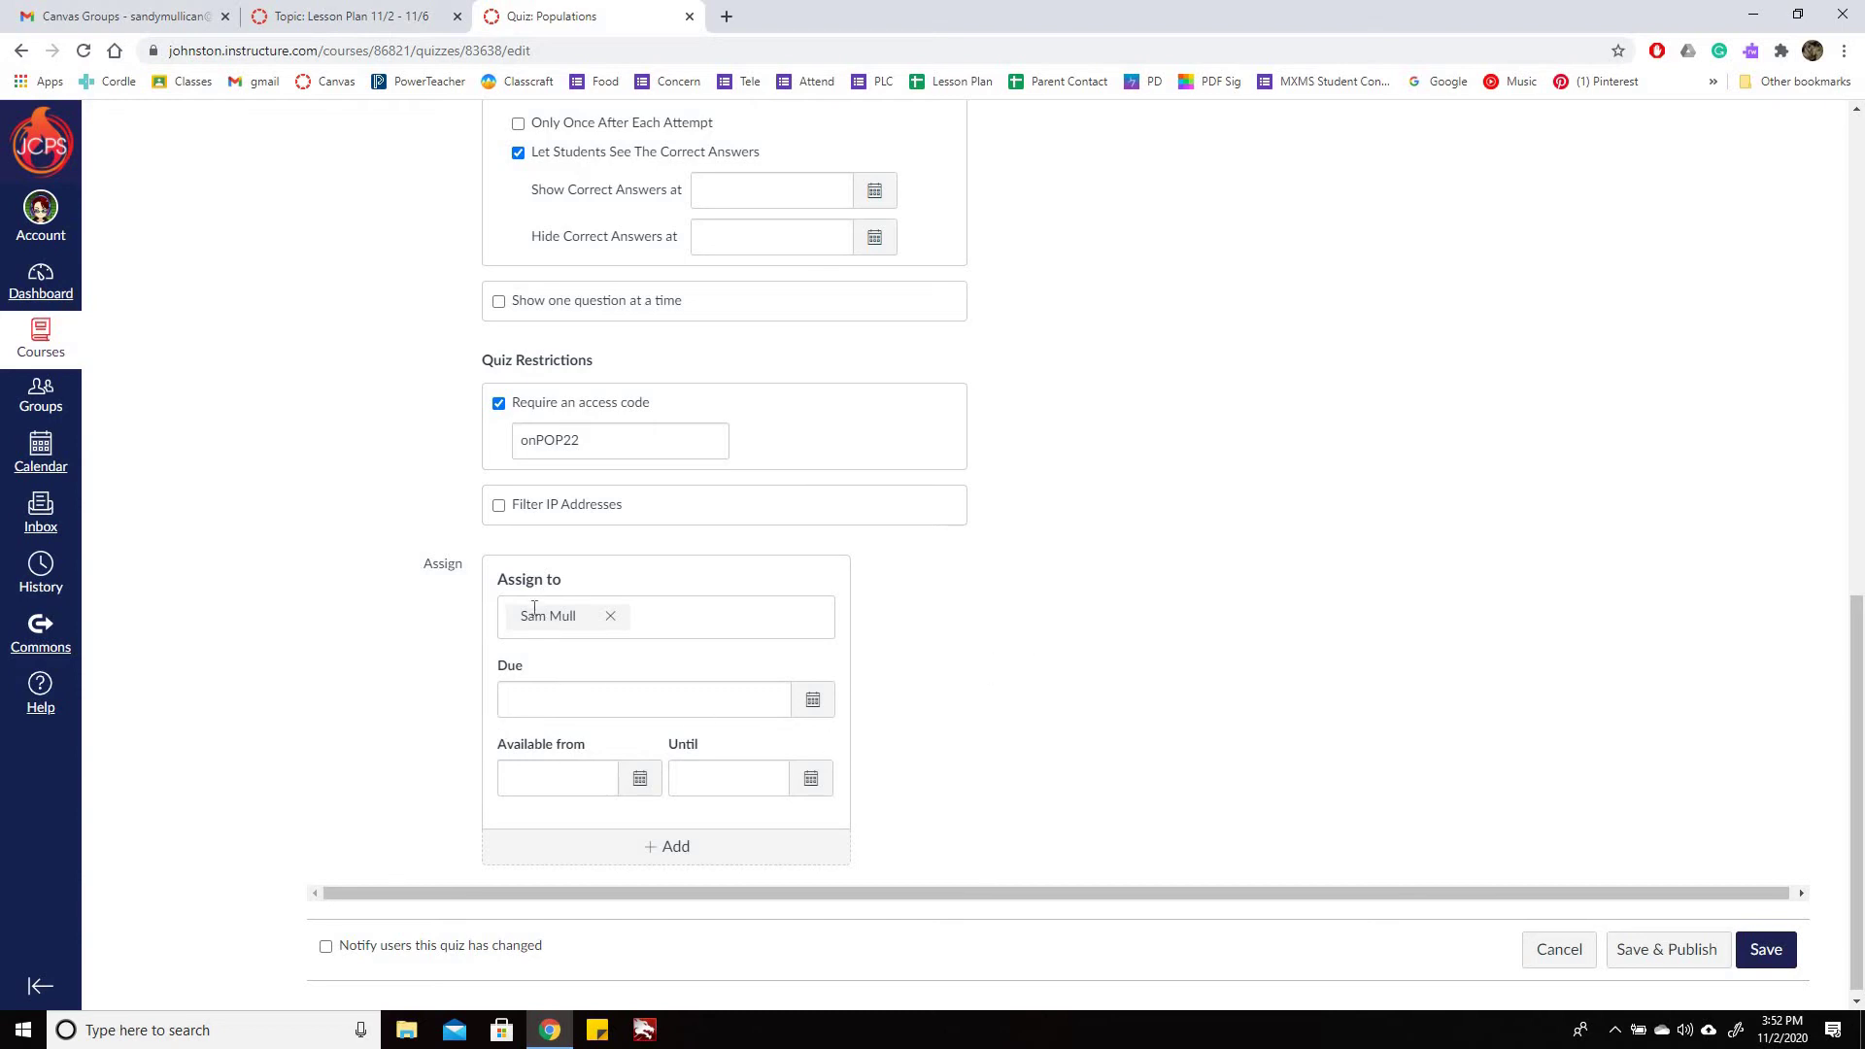
# Try a second assignment block for the Demo Course section, and discard the quiz edits
pyautogui.scroll(-1, 830, 814)
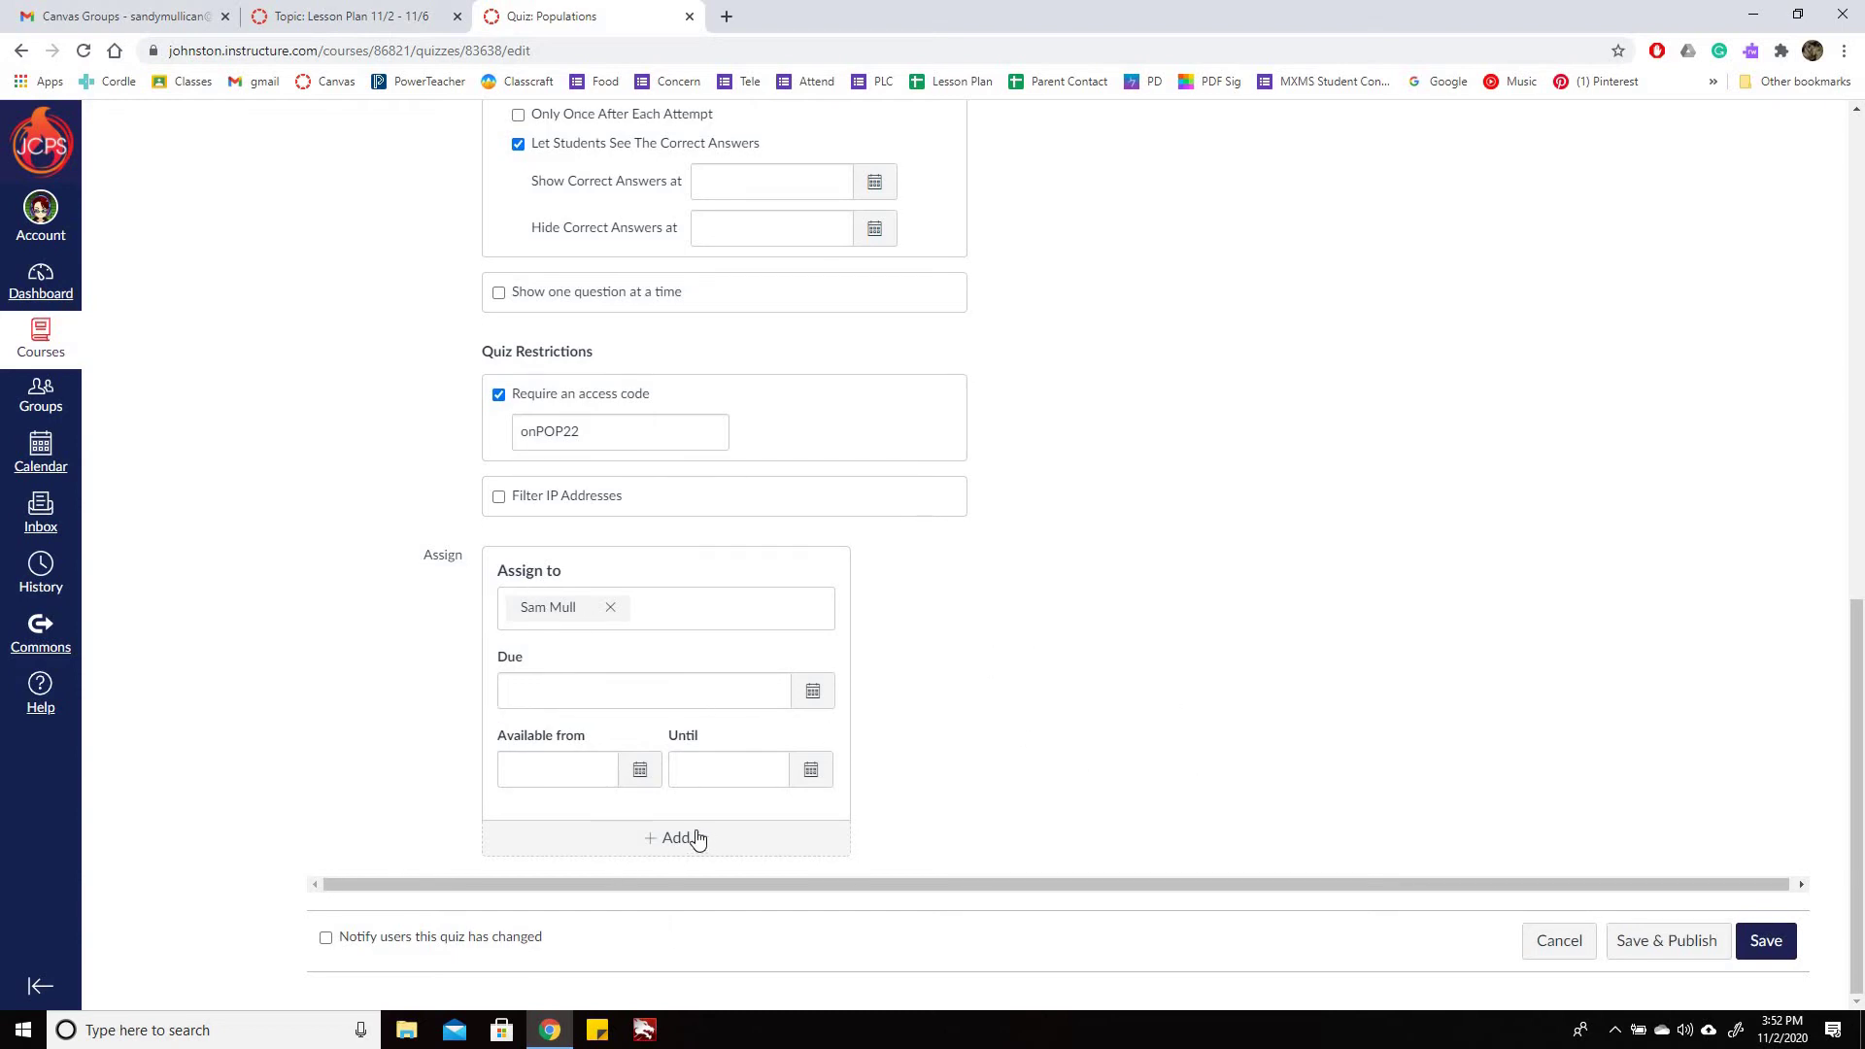
pyautogui.scroll(-3, 1053, 766)
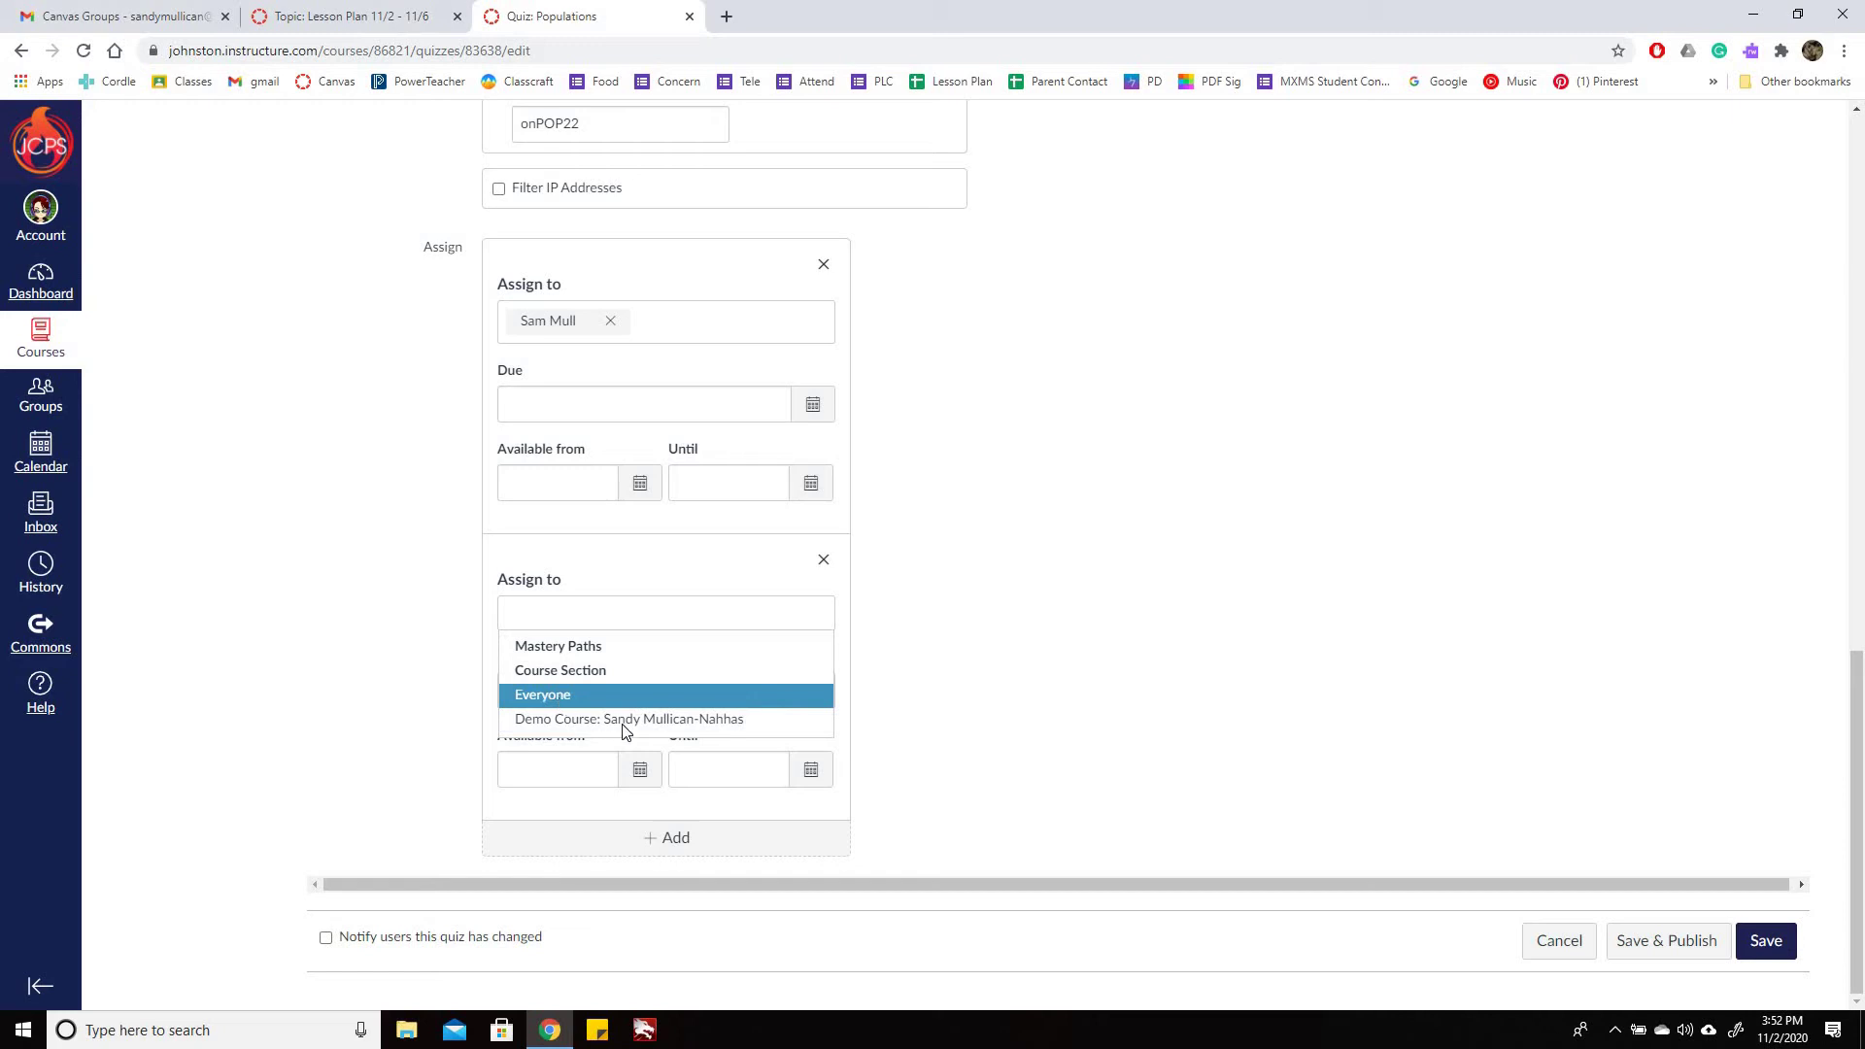
pyautogui.click(583, 719)
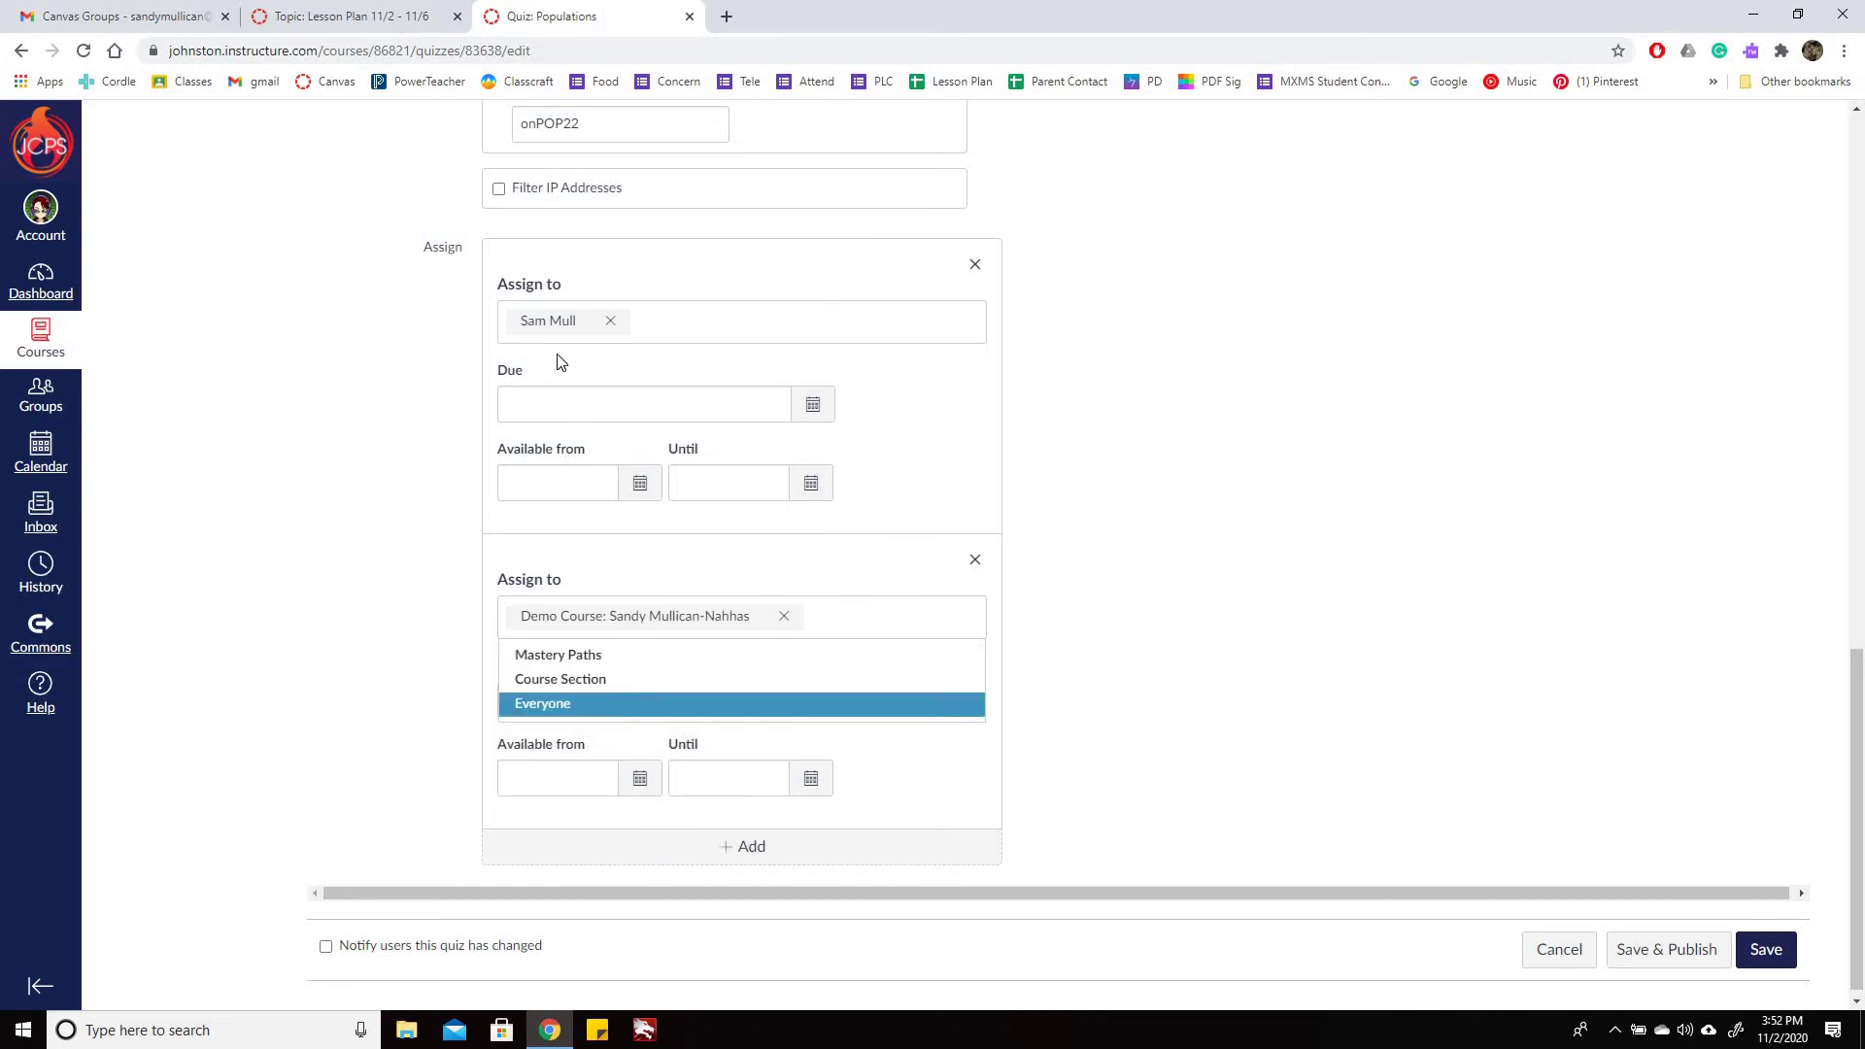
pyautogui.click(1263, 534)
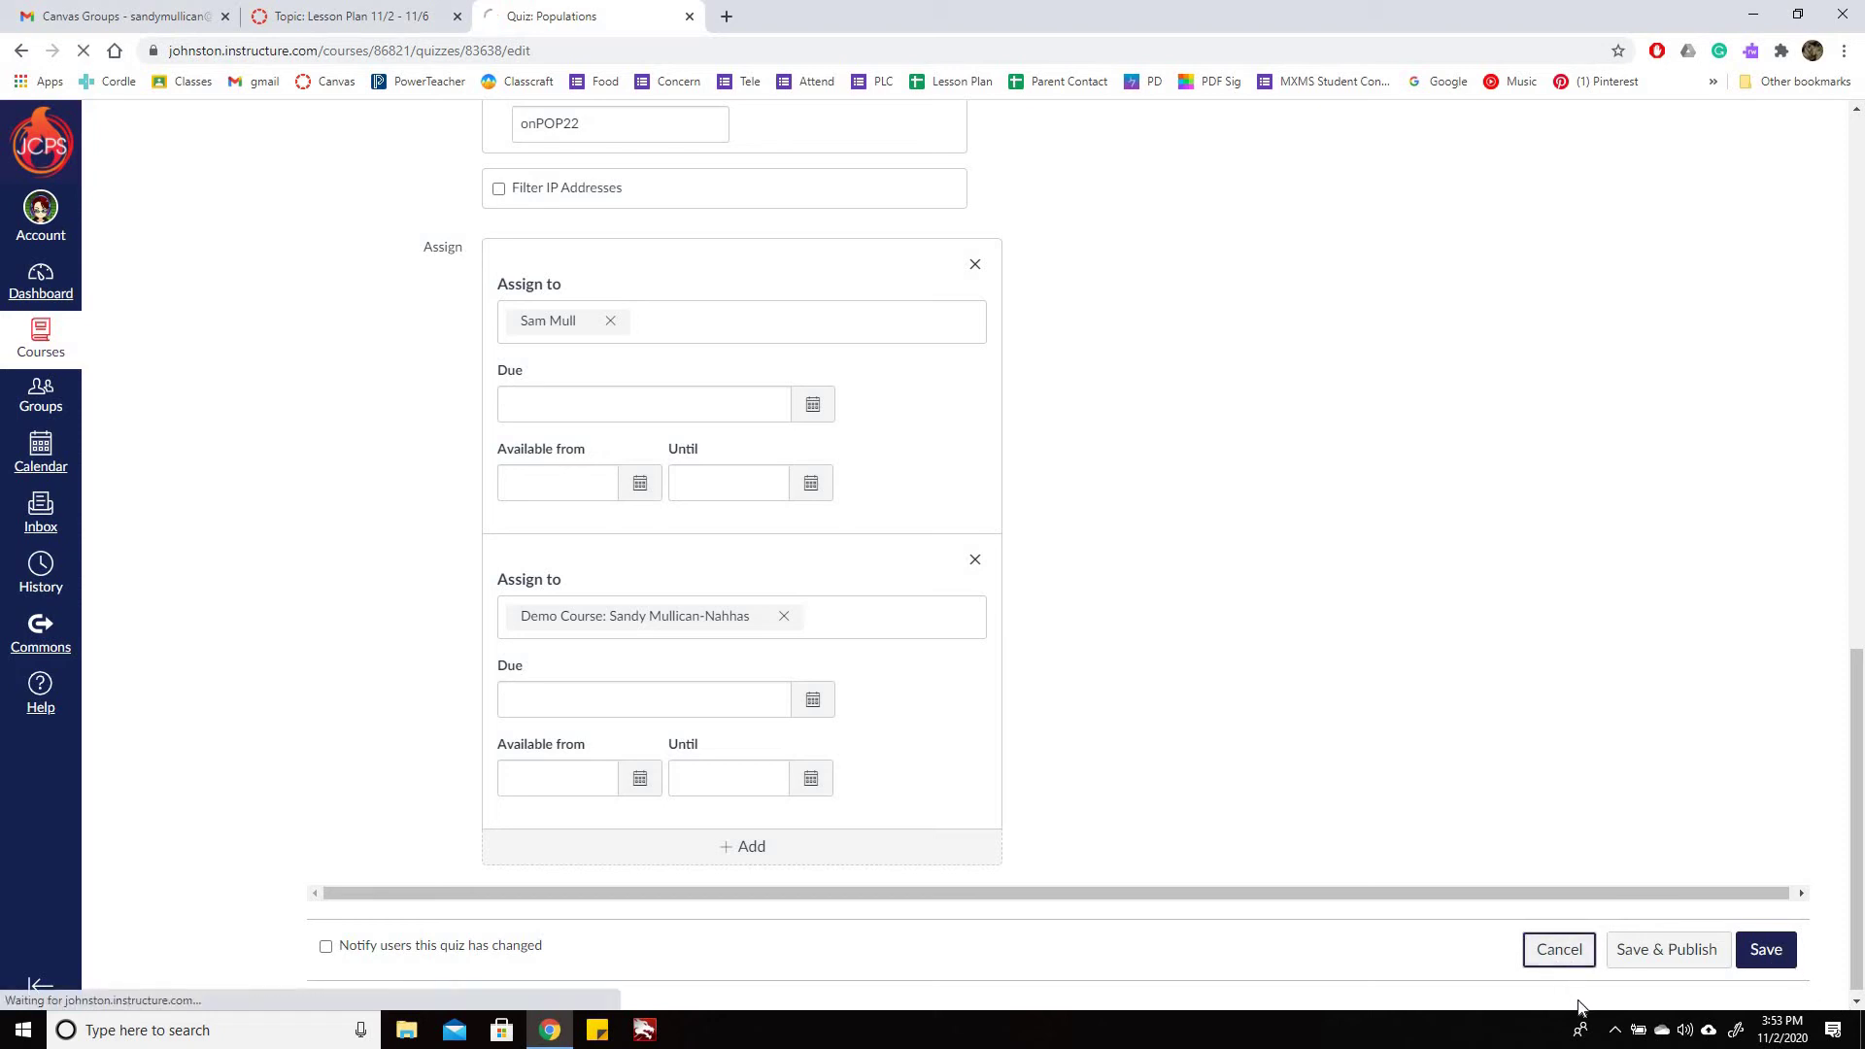
pyautogui.click(1556, 949)
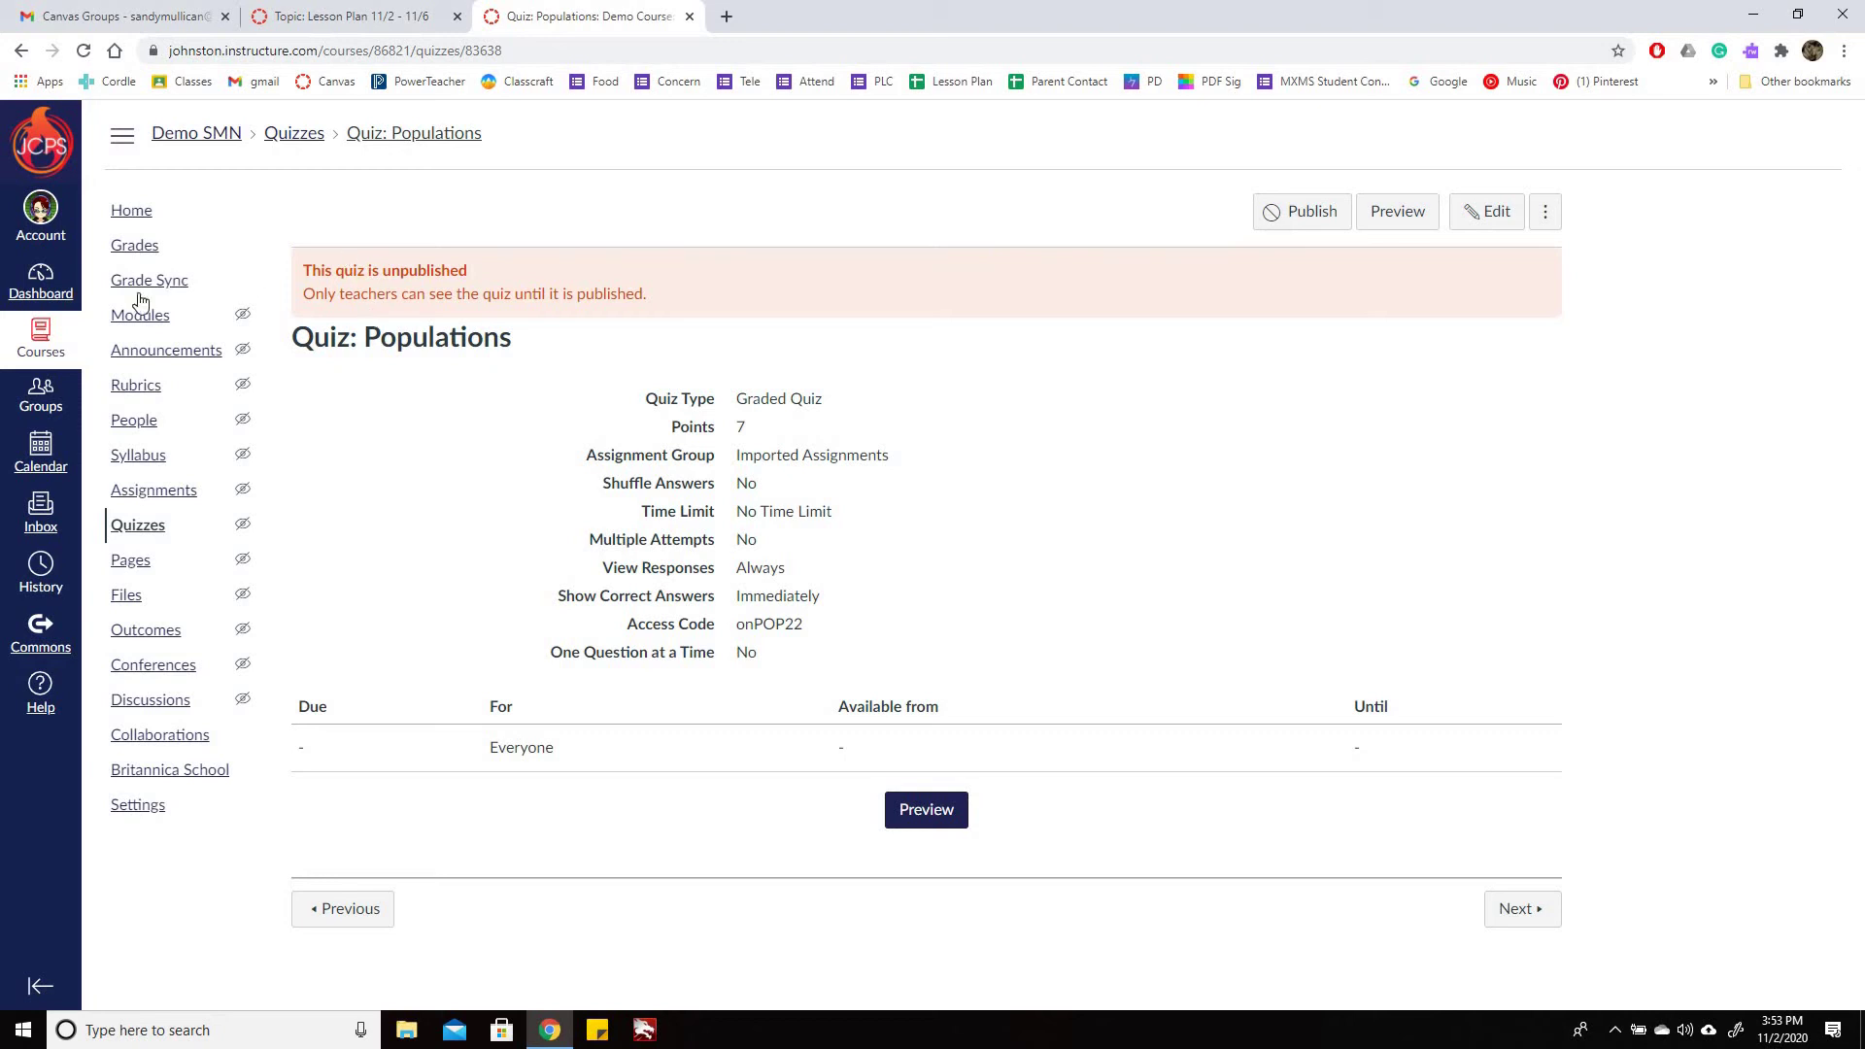
# Return to the course home page and look through the items in the Populations module
pyautogui.click(136, 217)
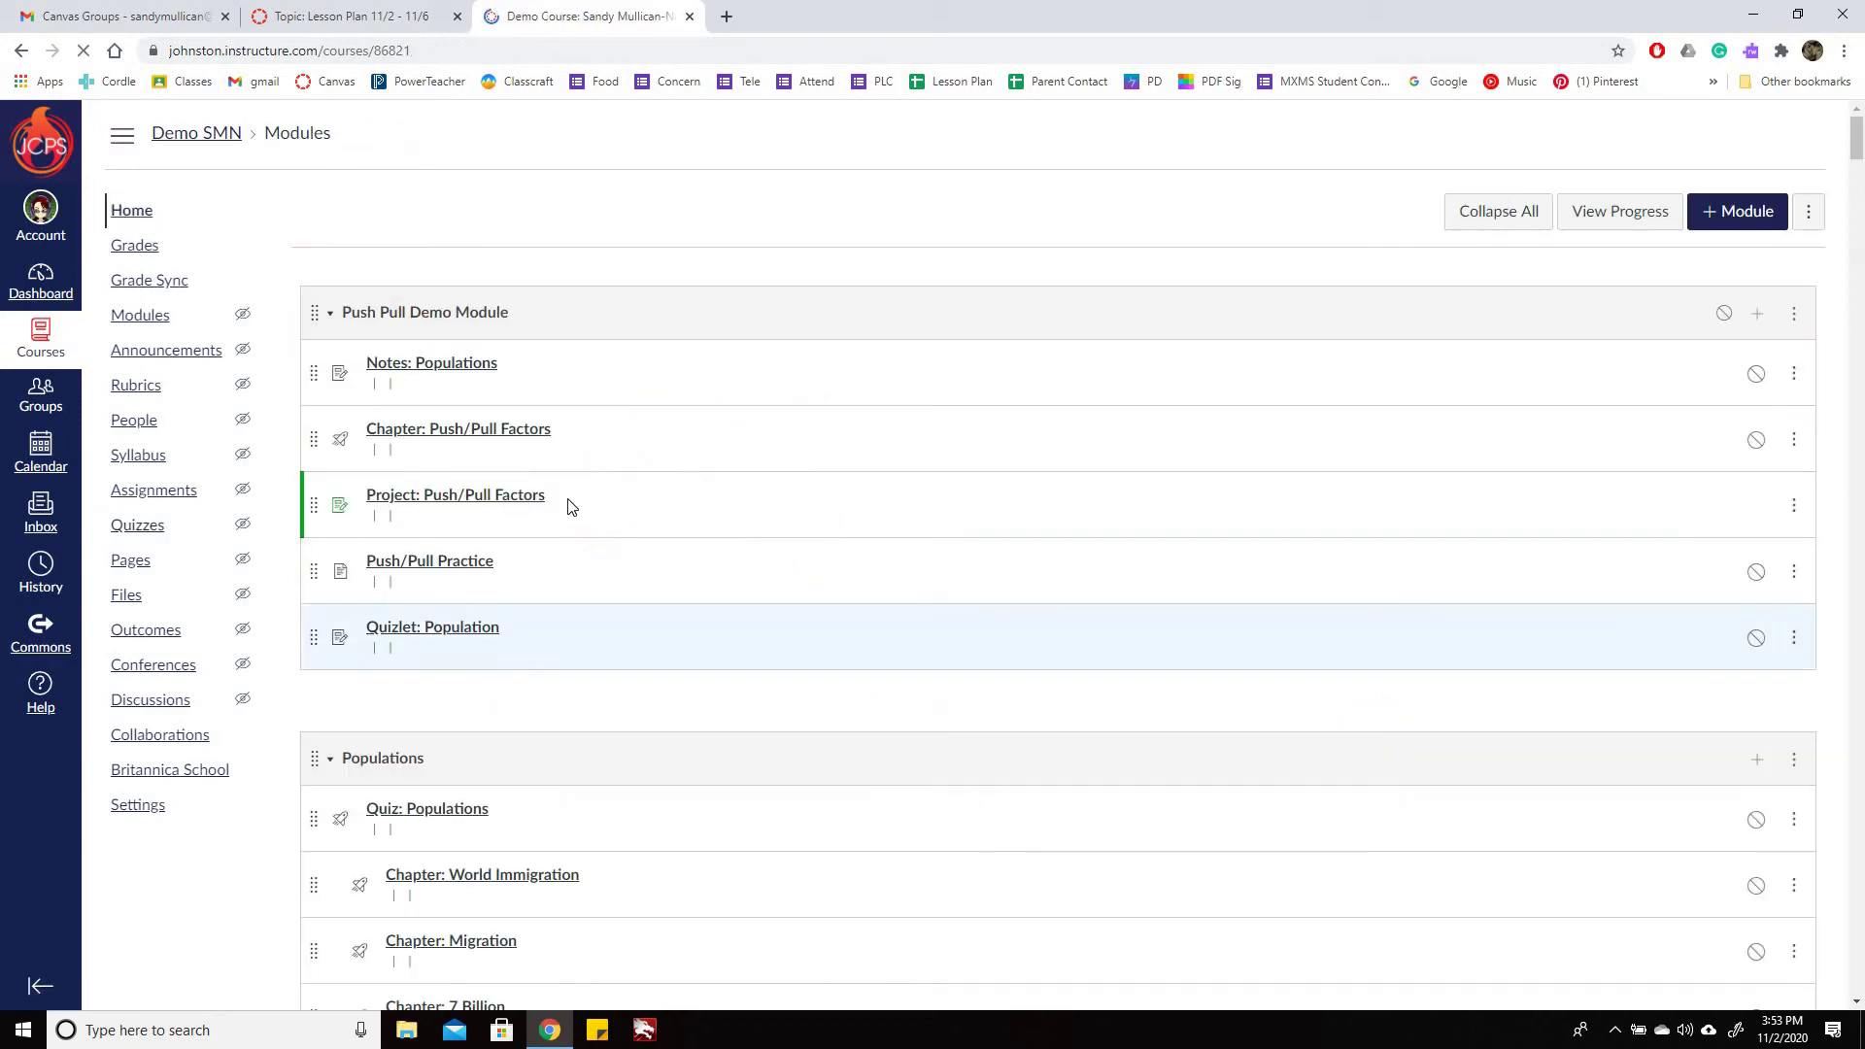
pyautogui.scroll(-2, 542, 537)
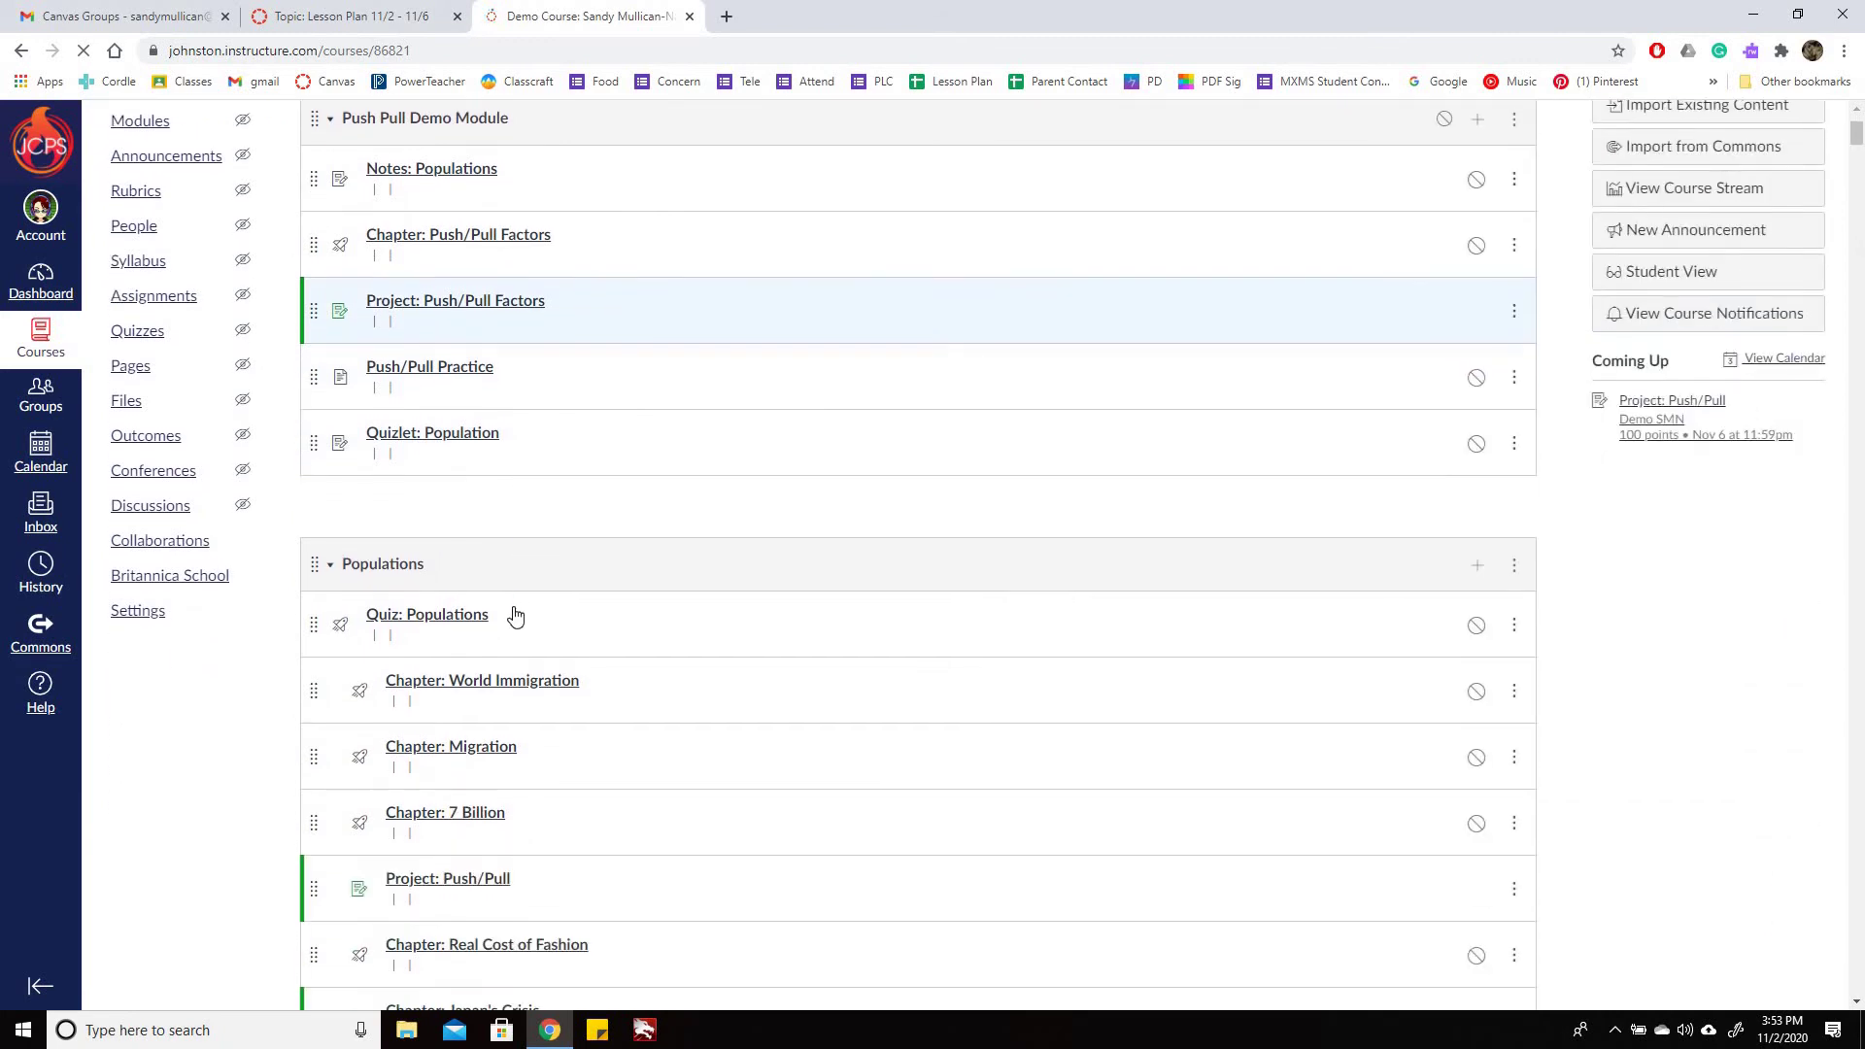
pyautogui.scroll(-6, 515, 646)
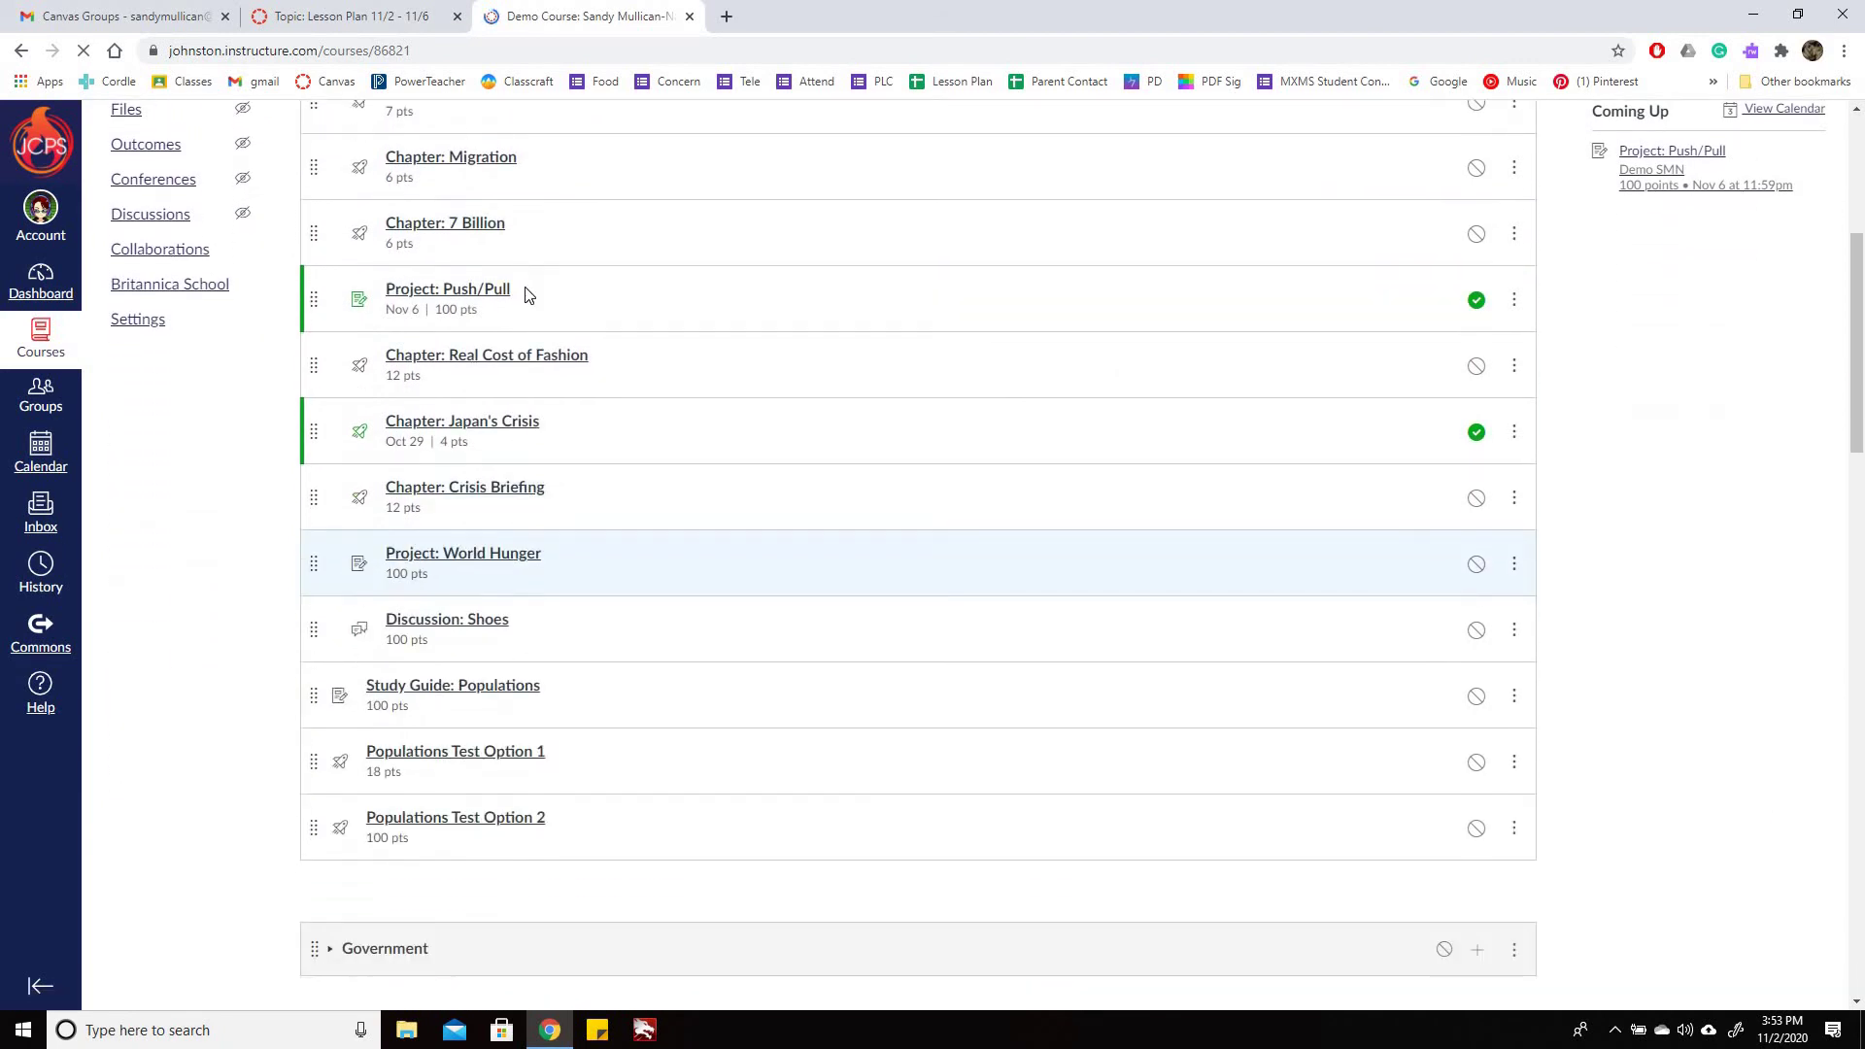
pyautogui.scroll(2, 735, 435)
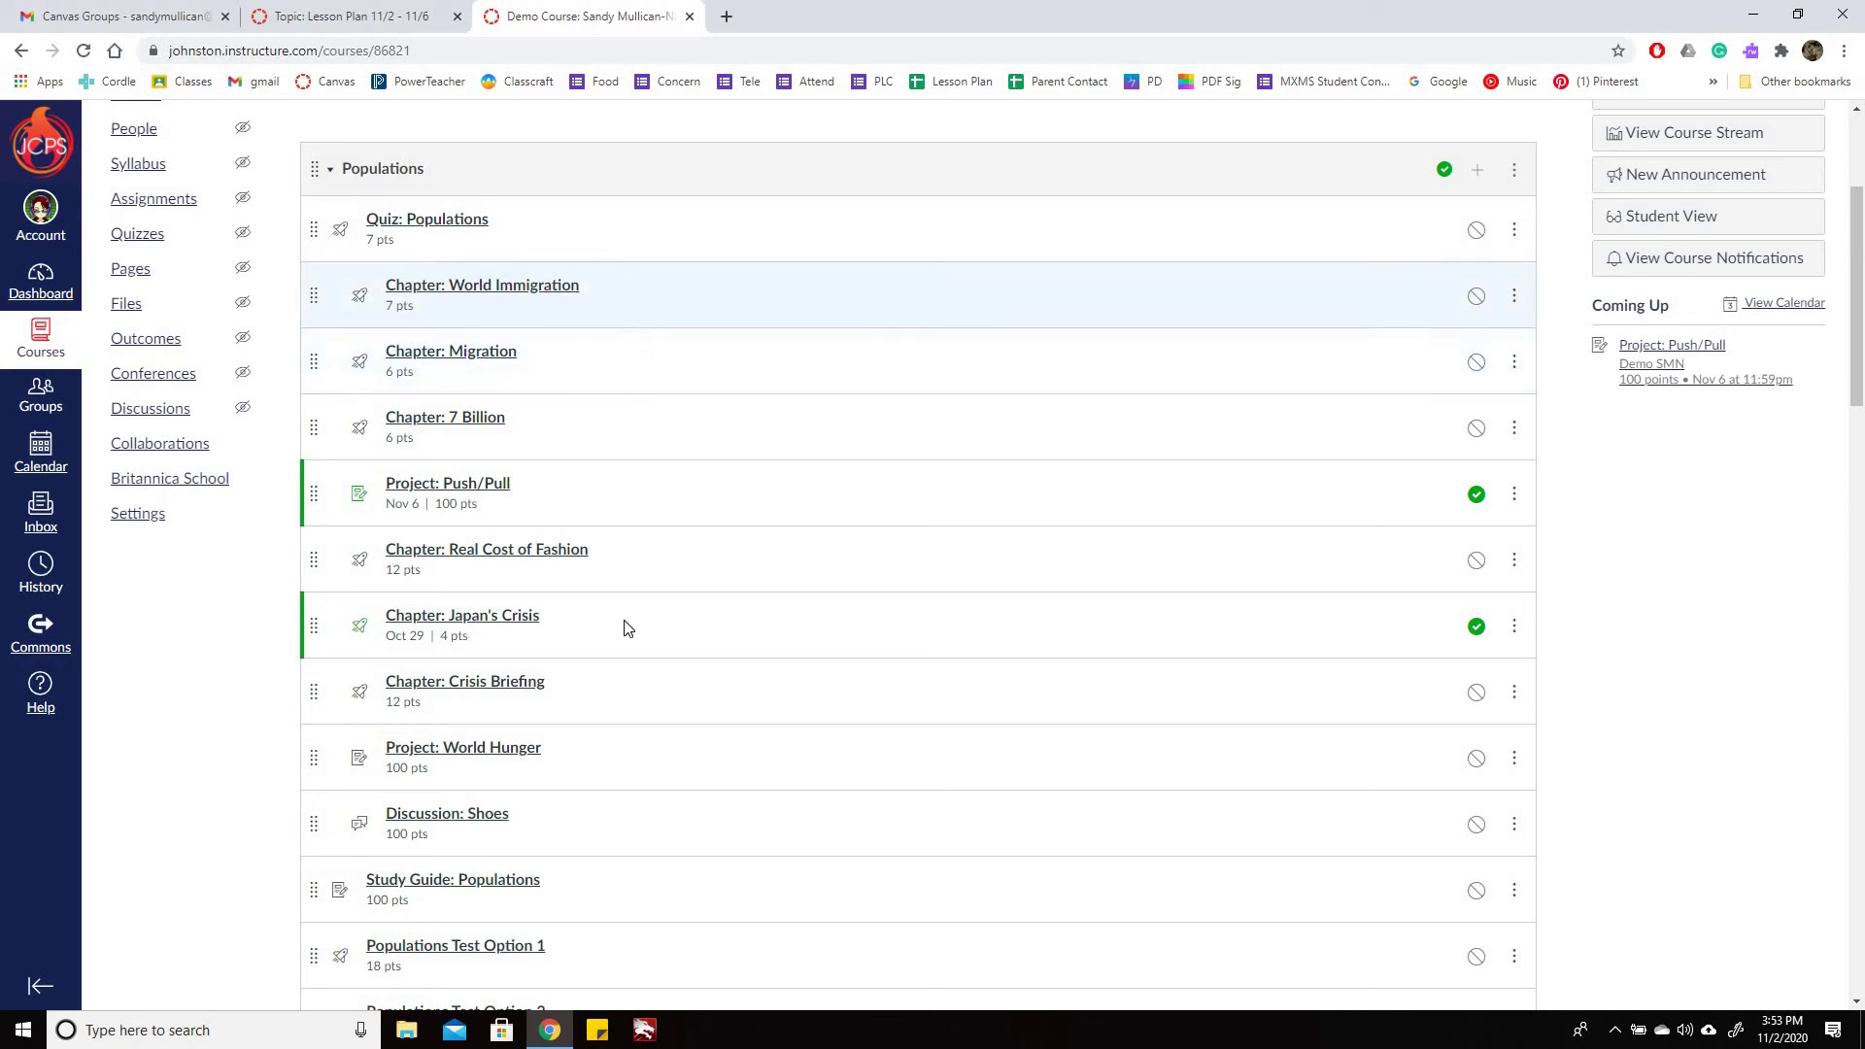
pyautogui.scroll(3, 625, 628)
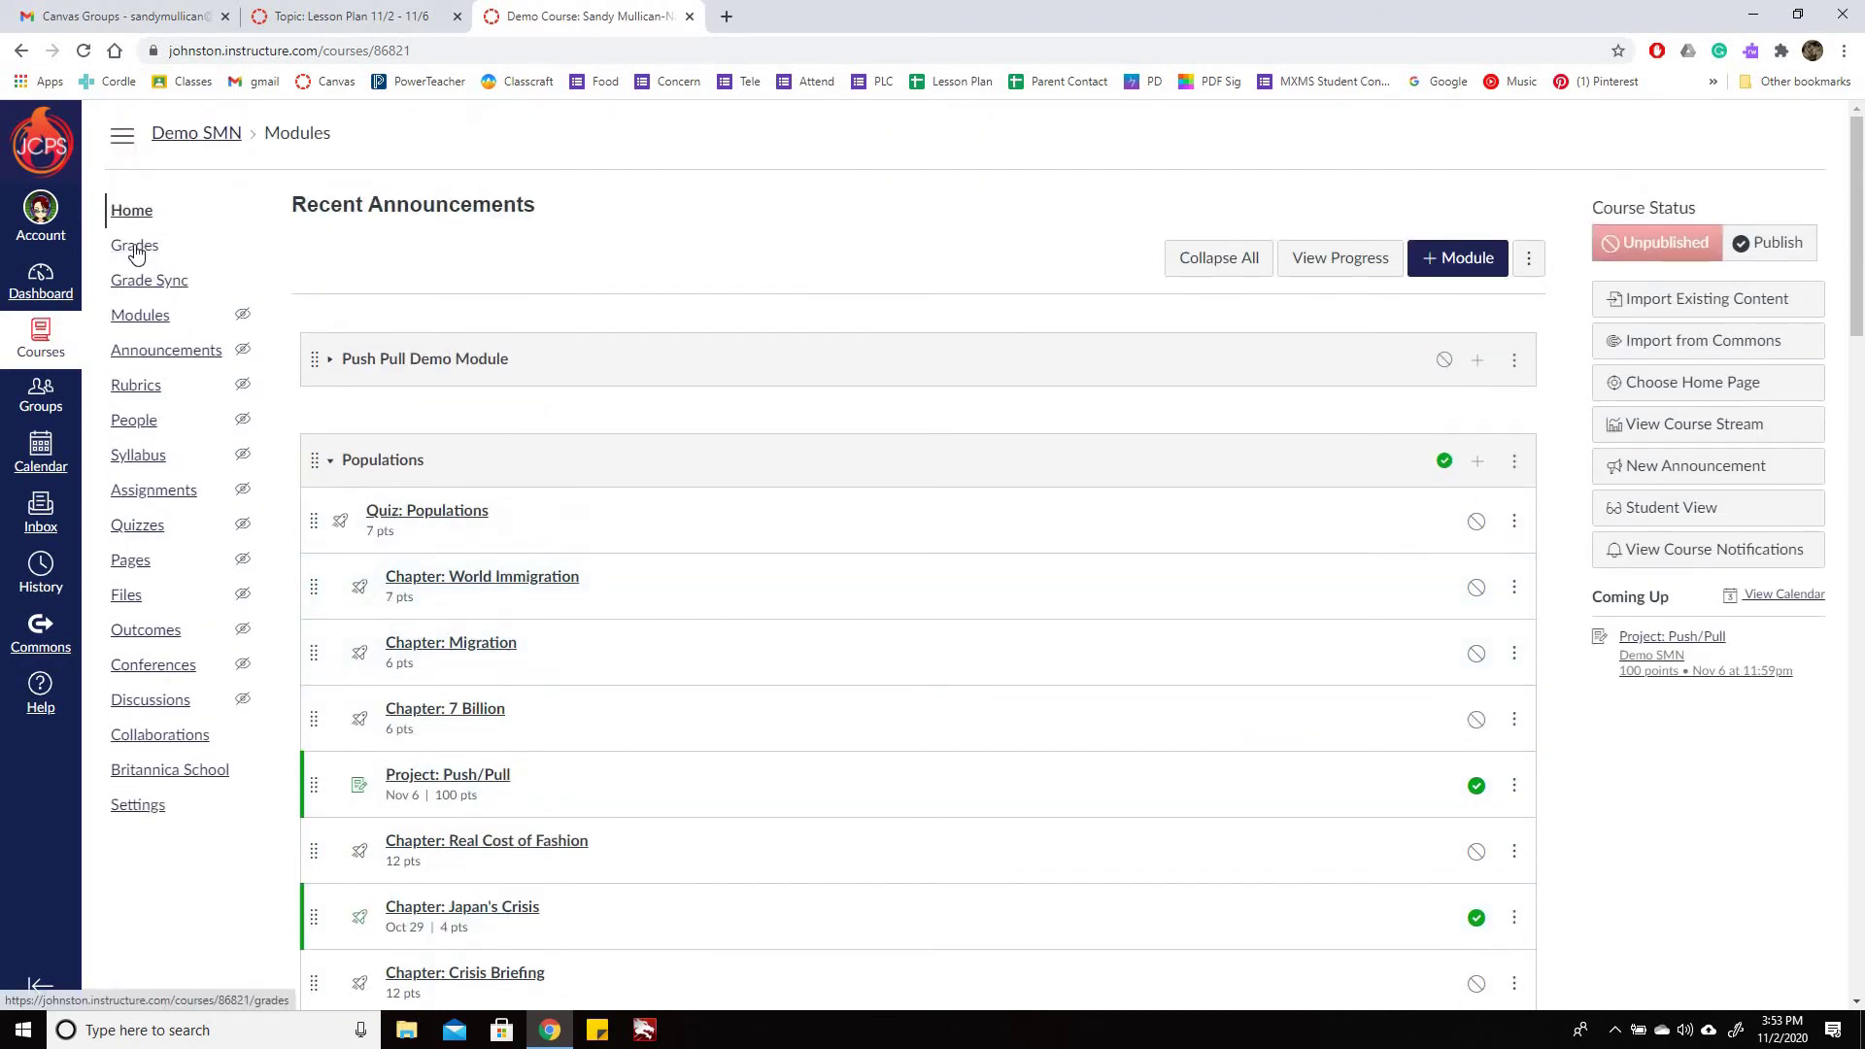
# Set Test Student's status for Chapter: World Immigration to Excused in the course gradebook
pyautogui.click(135, 248)
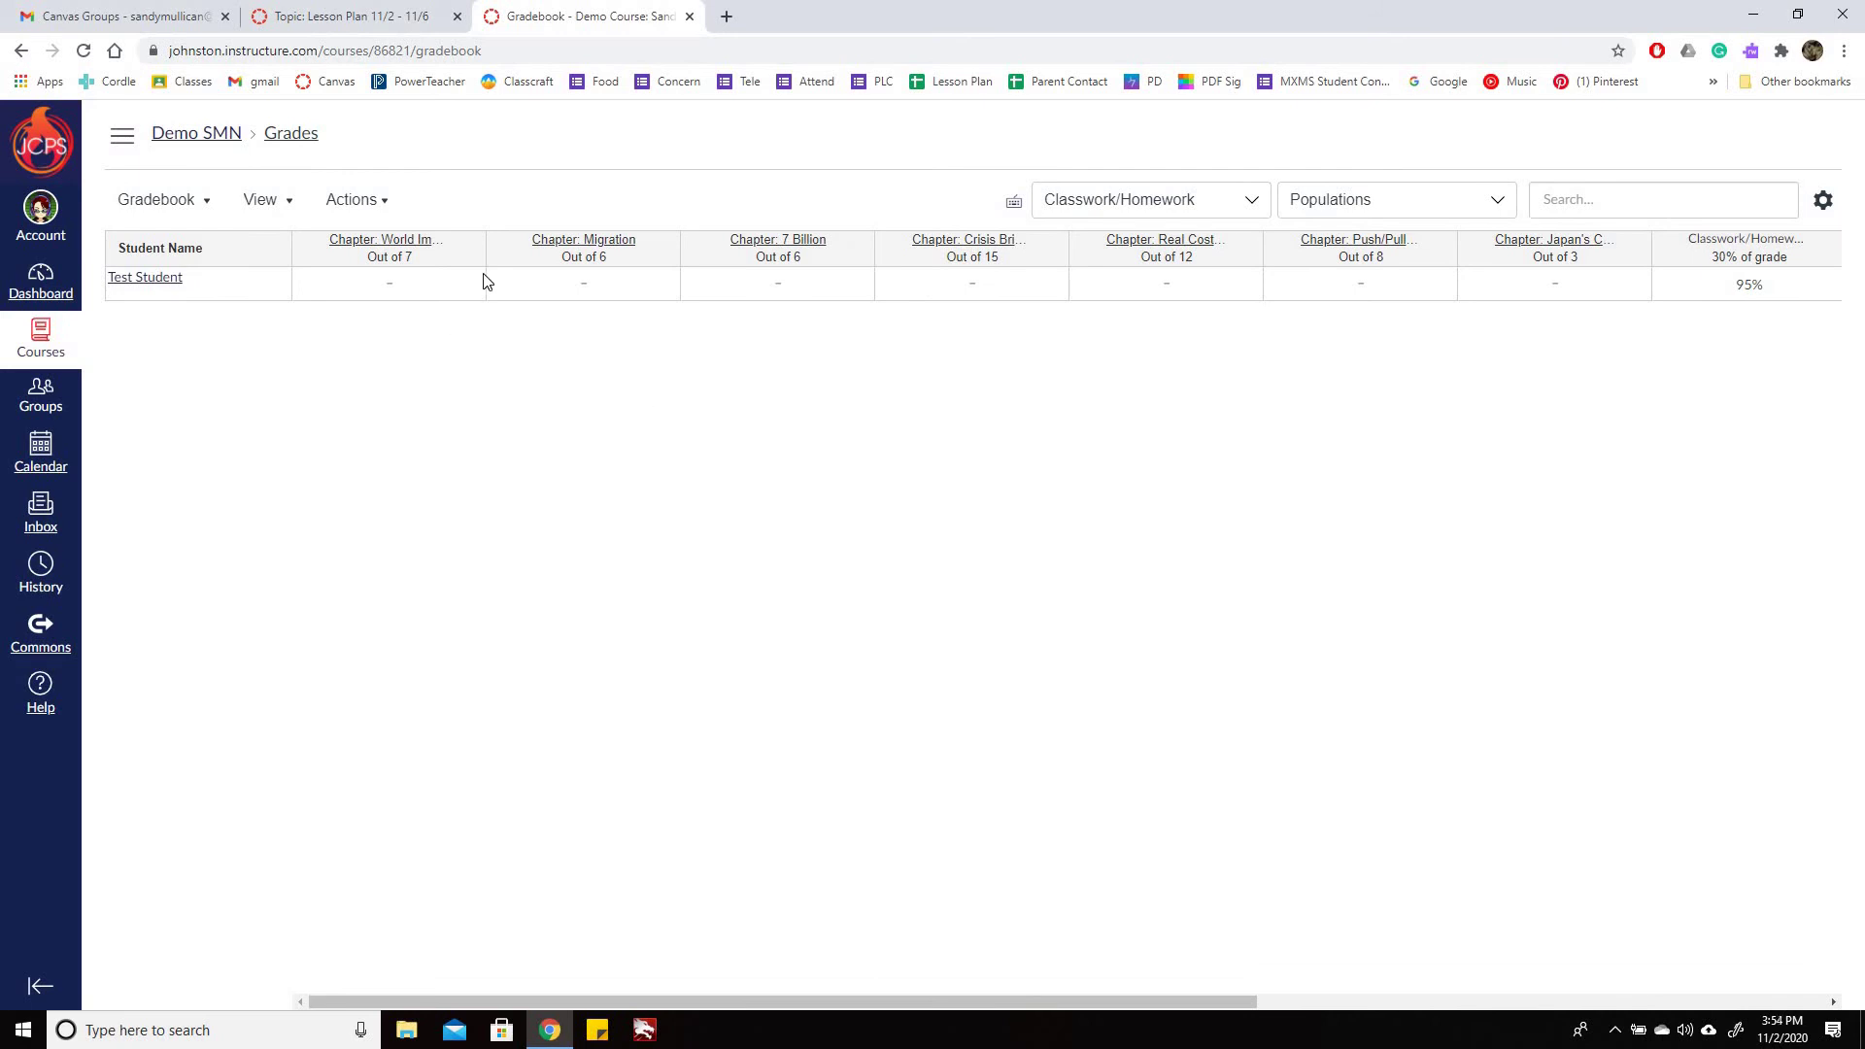
pyautogui.click(456, 291)
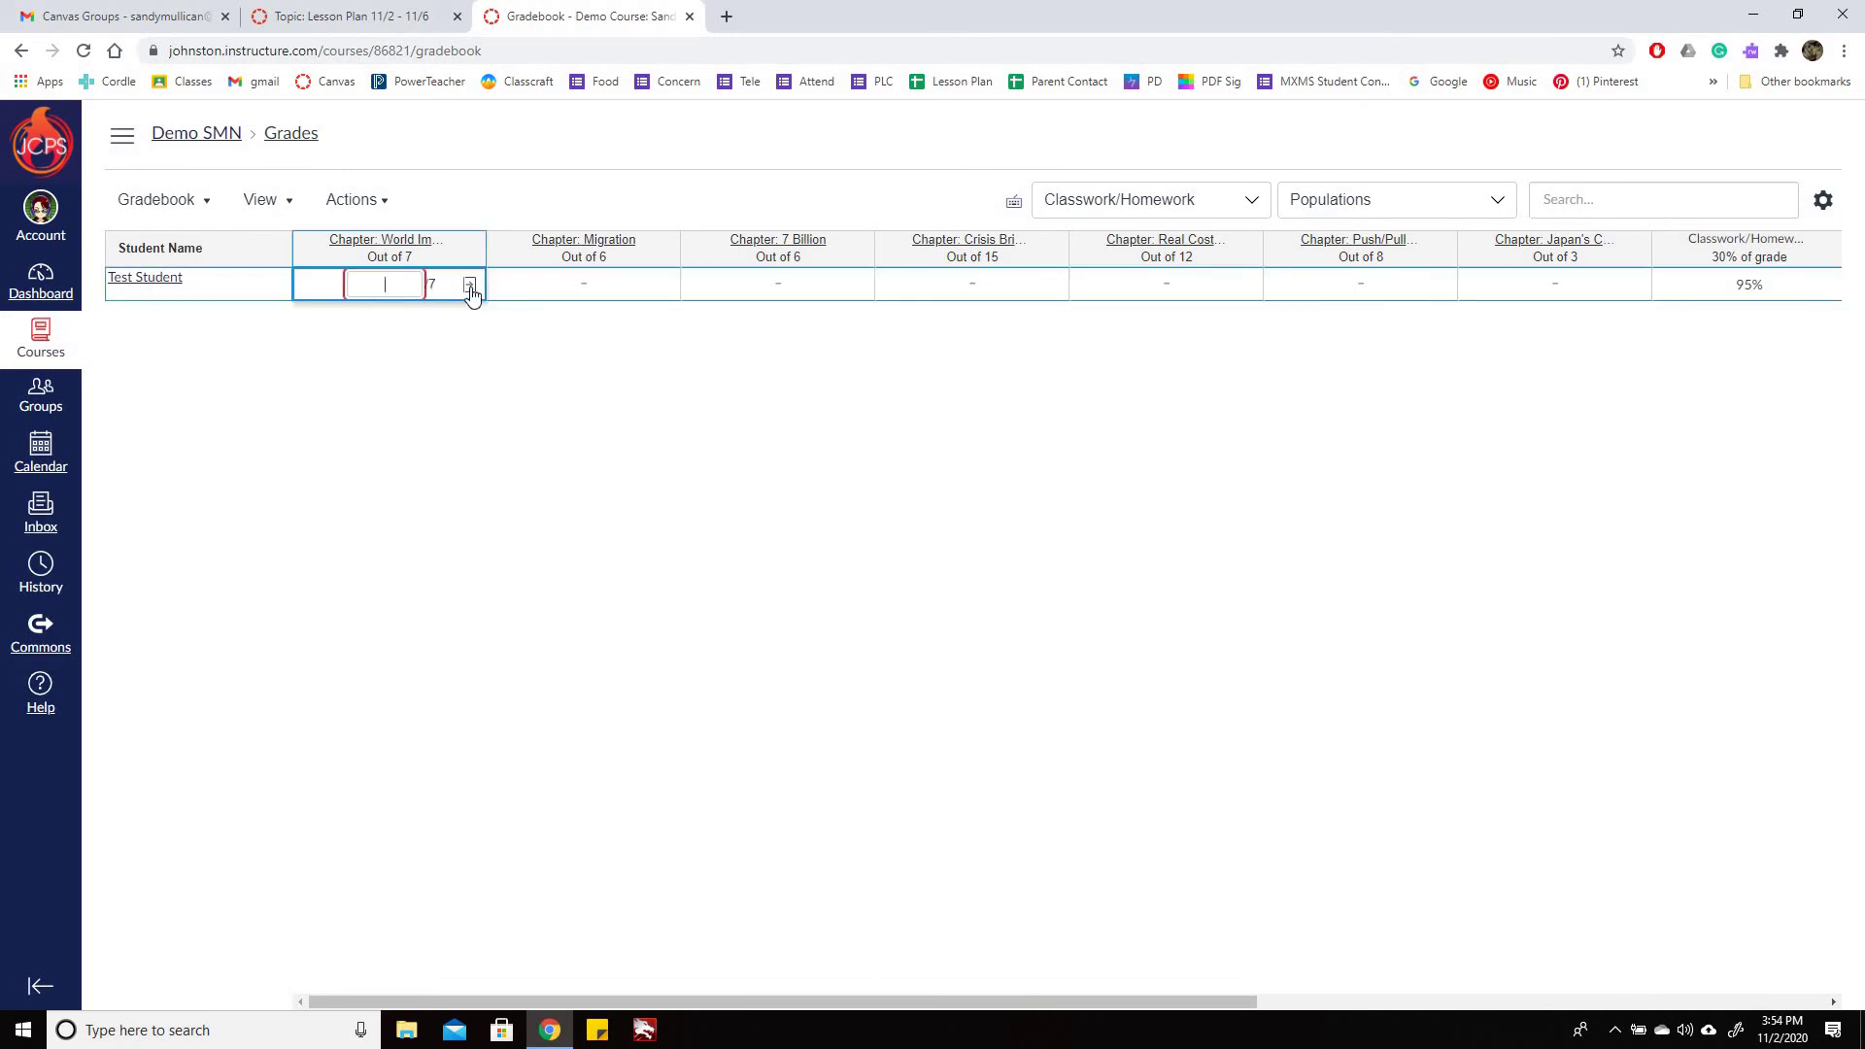
pyautogui.click(471, 284)
pyautogui.click(1599, 649)
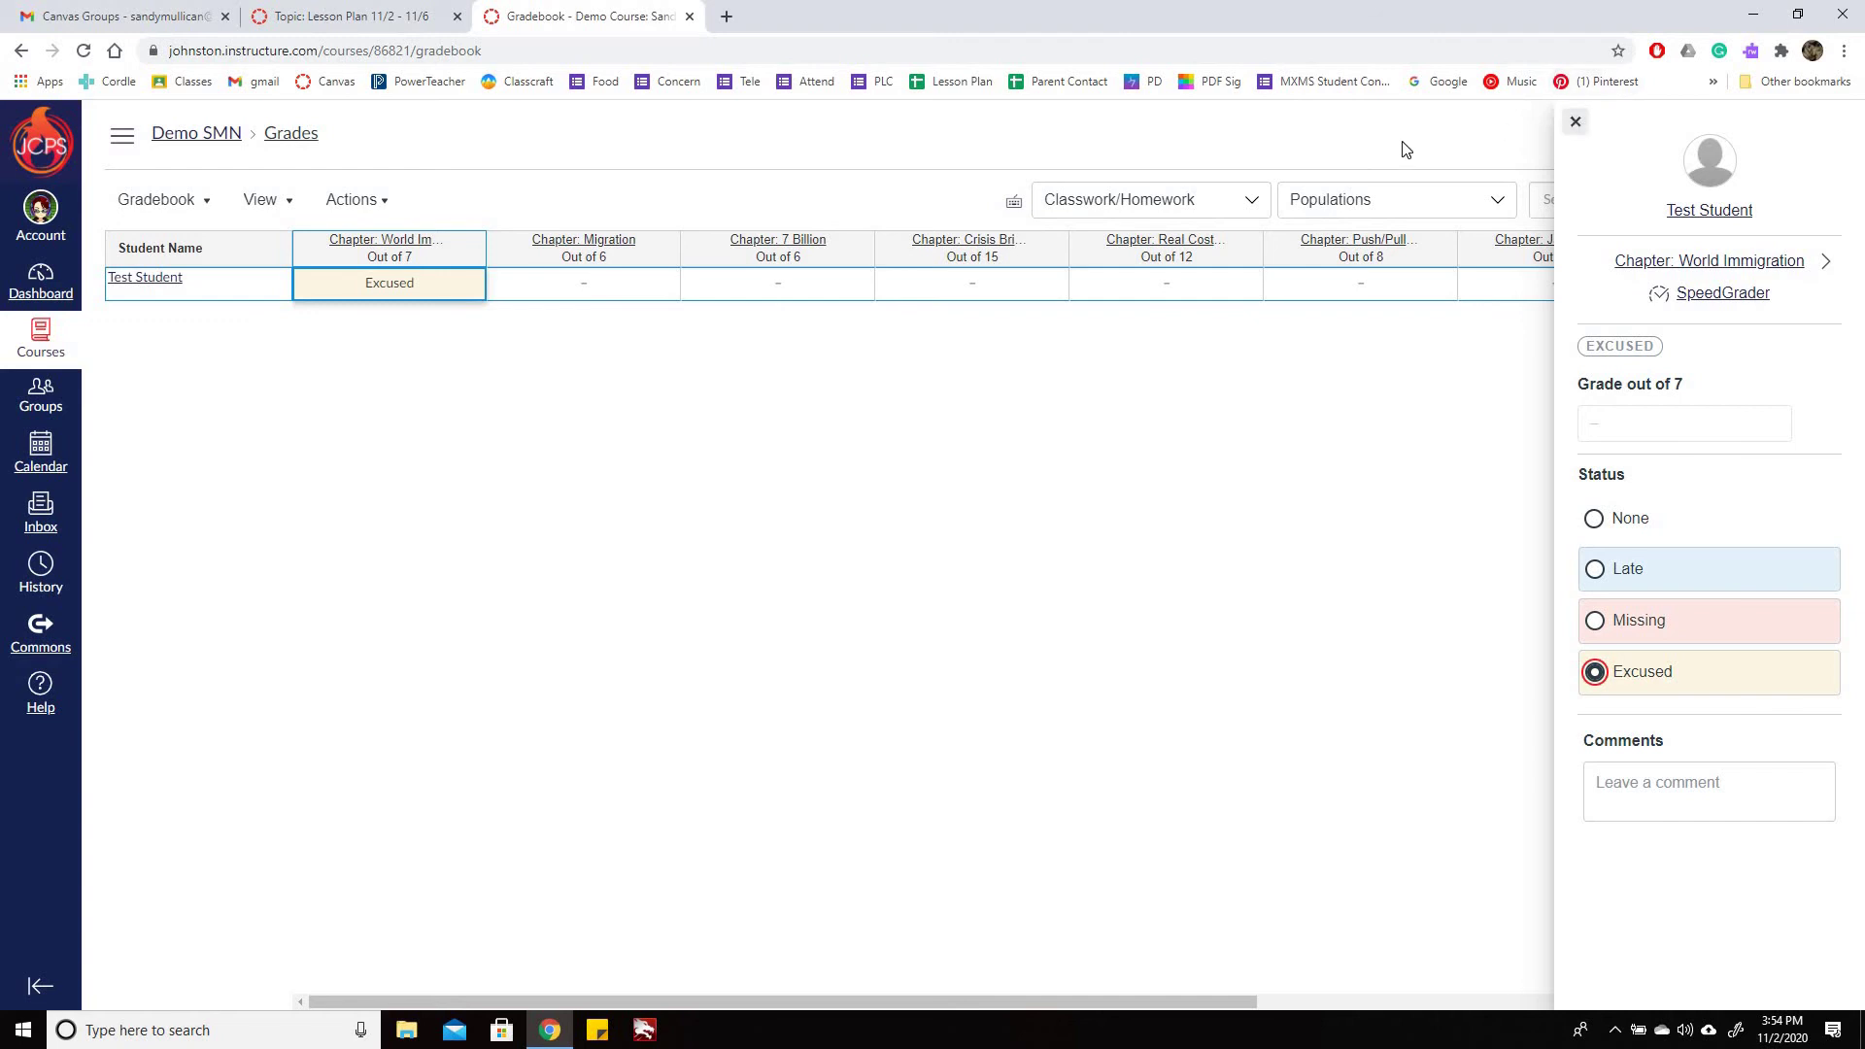
pyautogui.click(1576, 121)
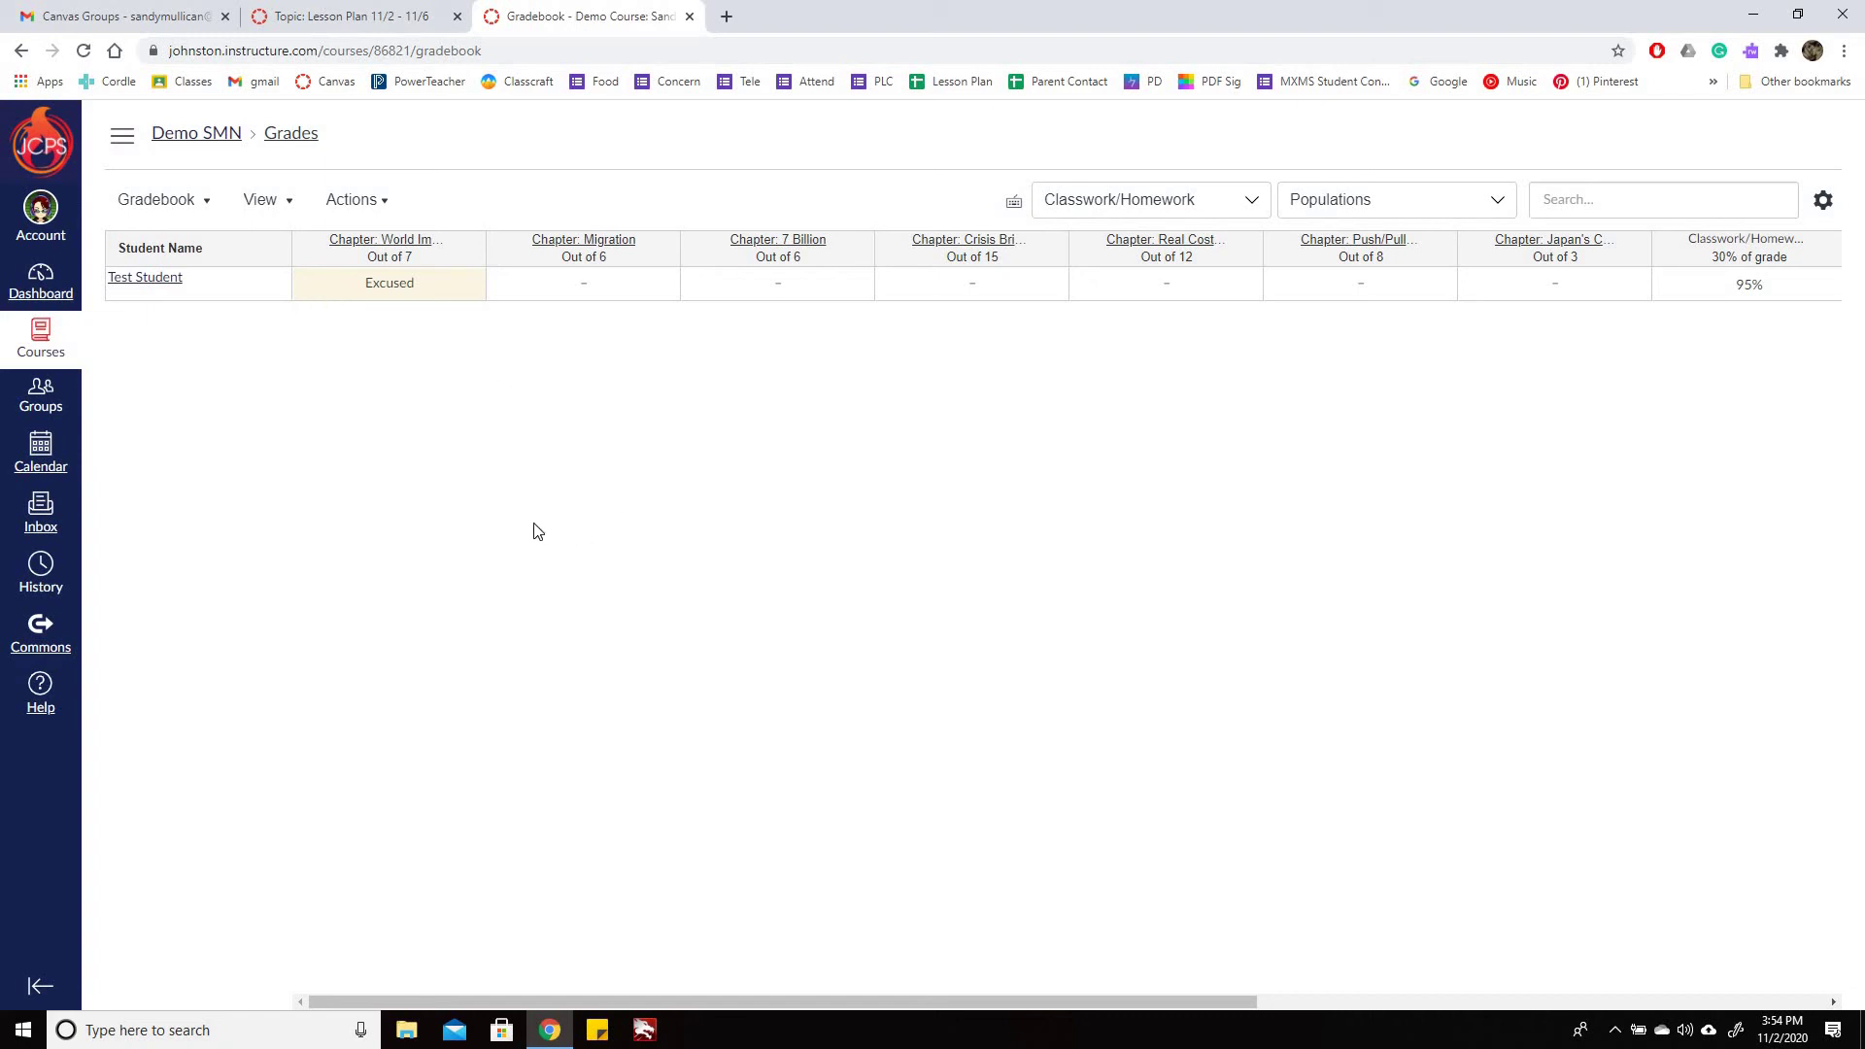
# Inspect Test Student's grade entry for Chapter: World Immigration without editing it and go back to the course home page
pyautogui.click(443, 282)
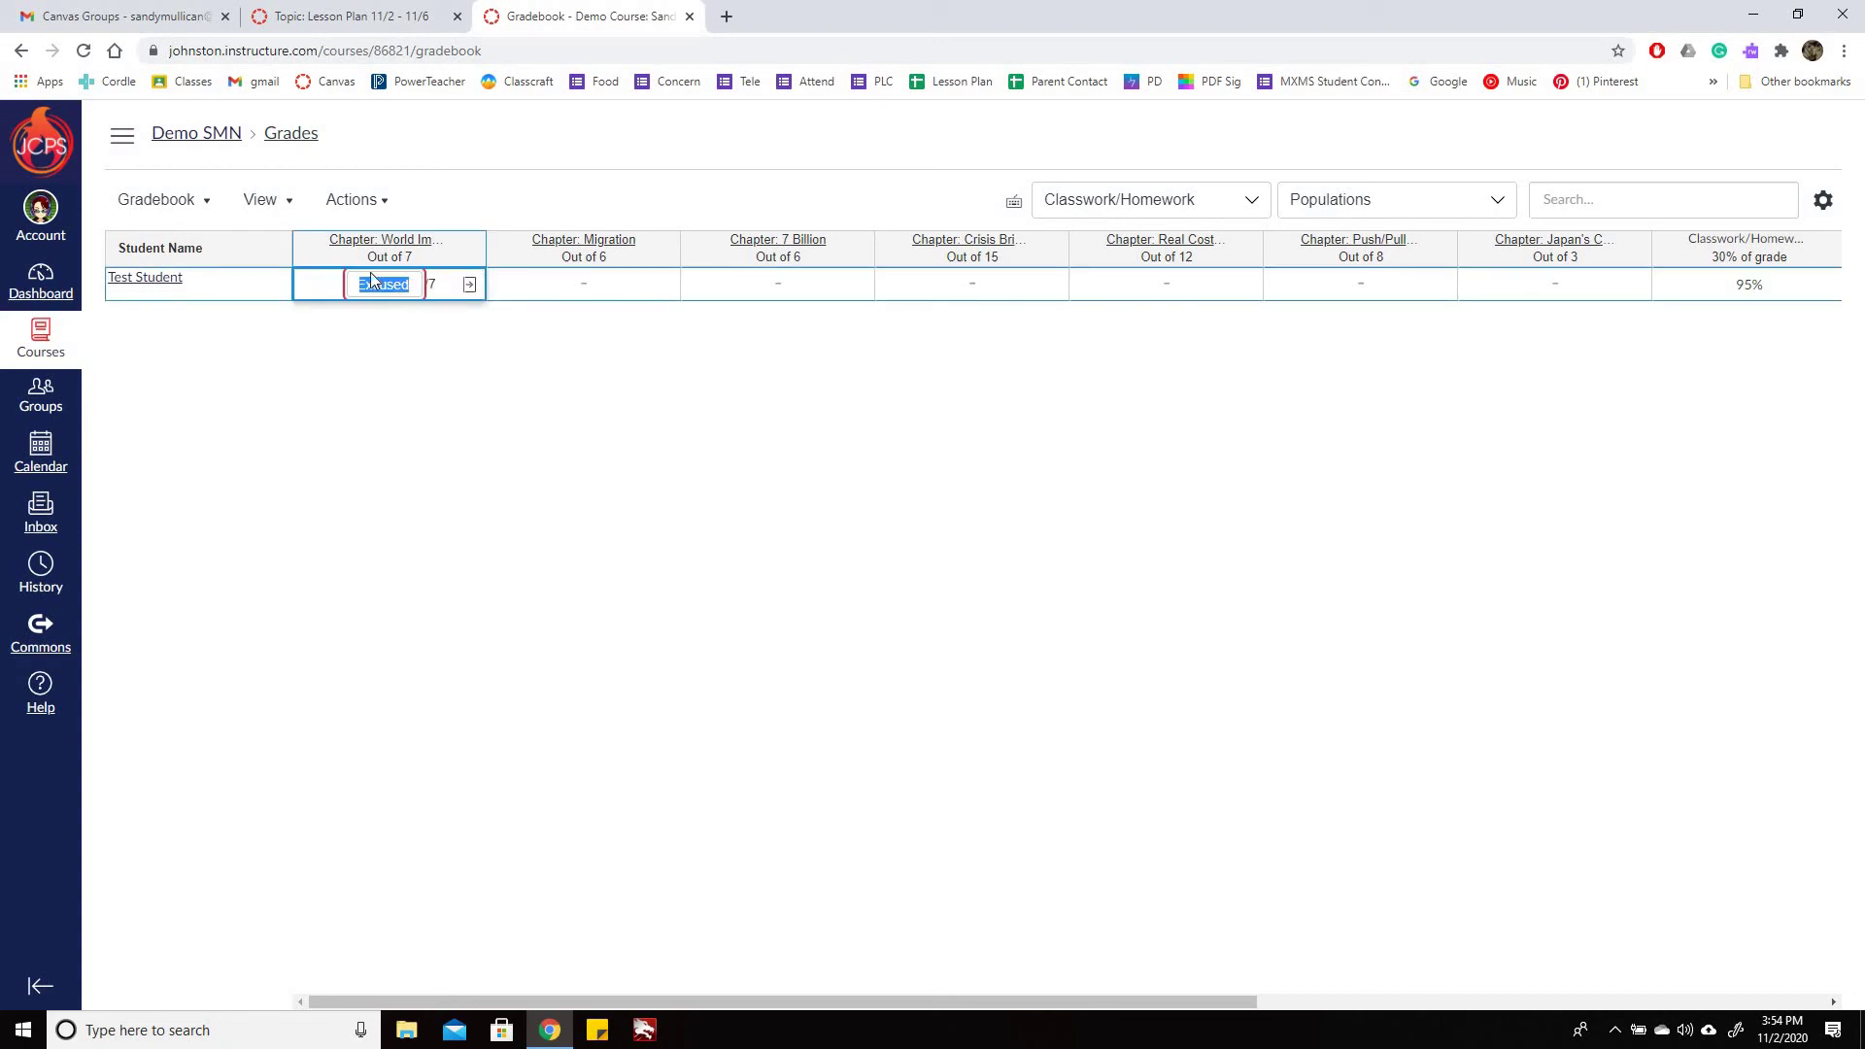
pyautogui.press('Escape')
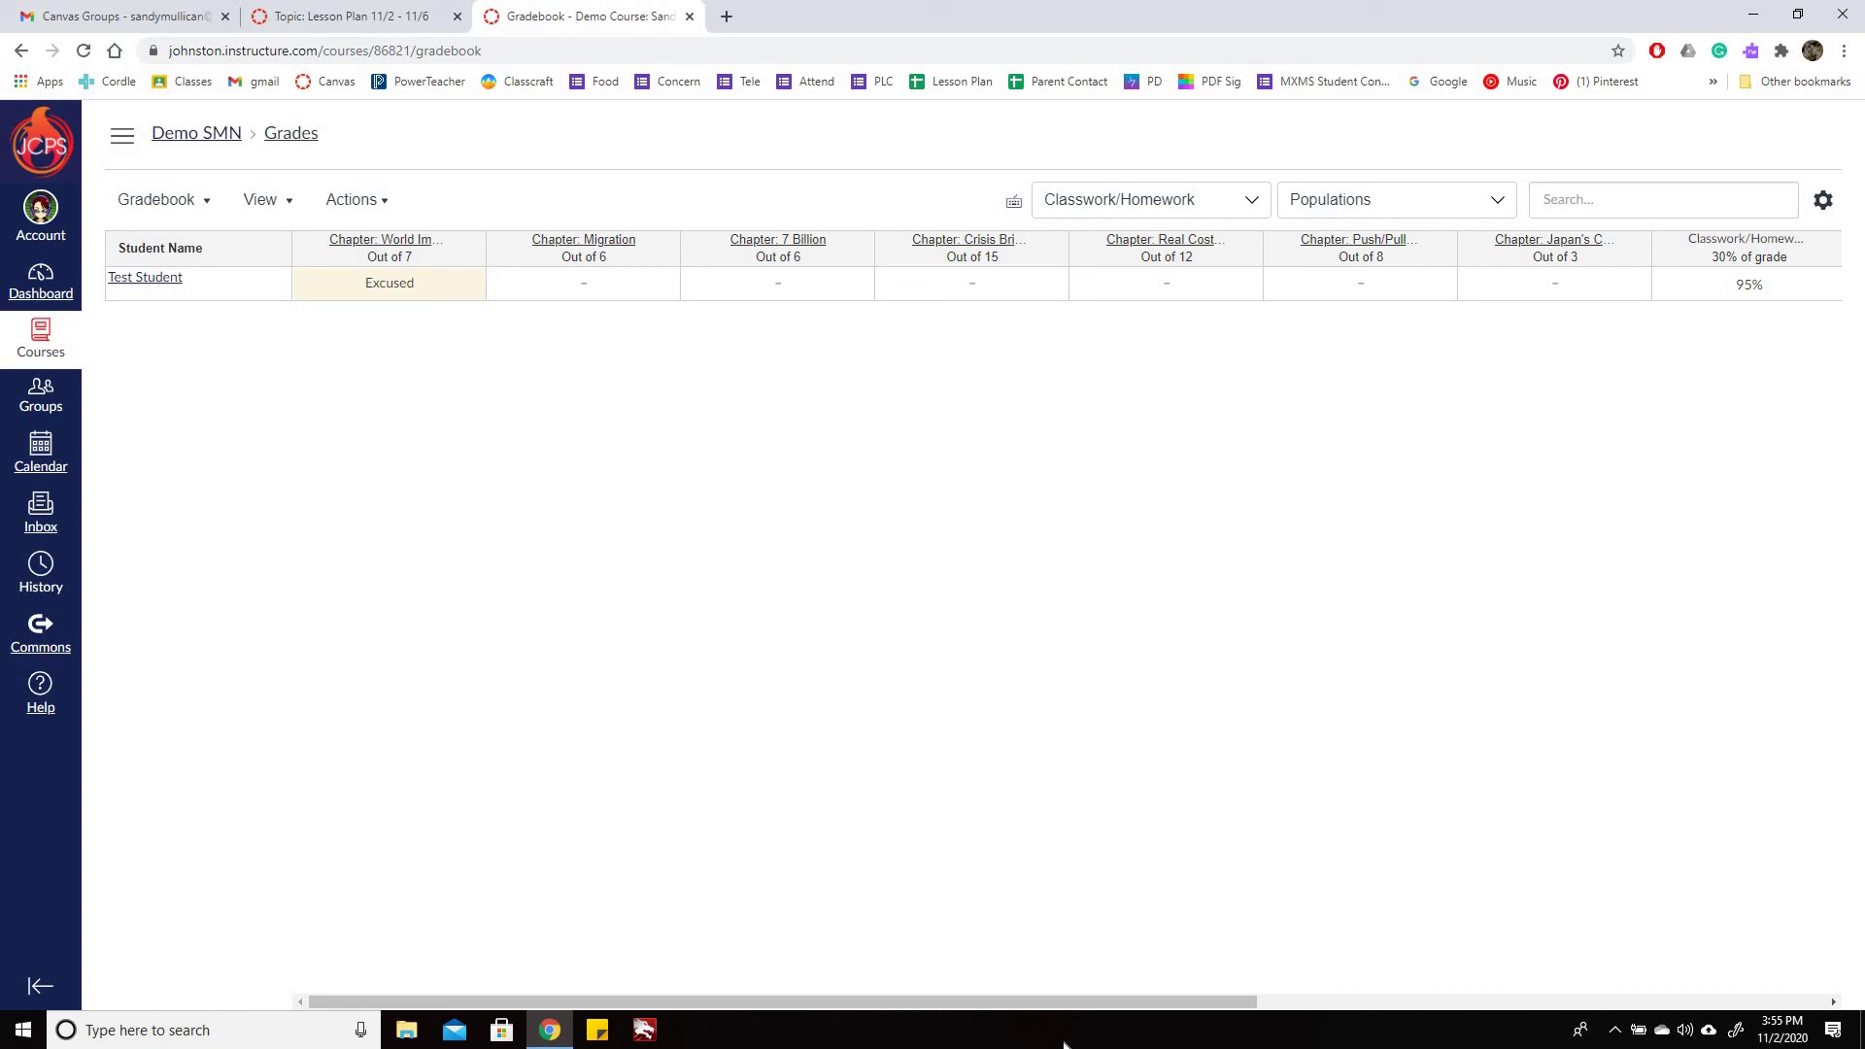
pyautogui.click(22, 50)
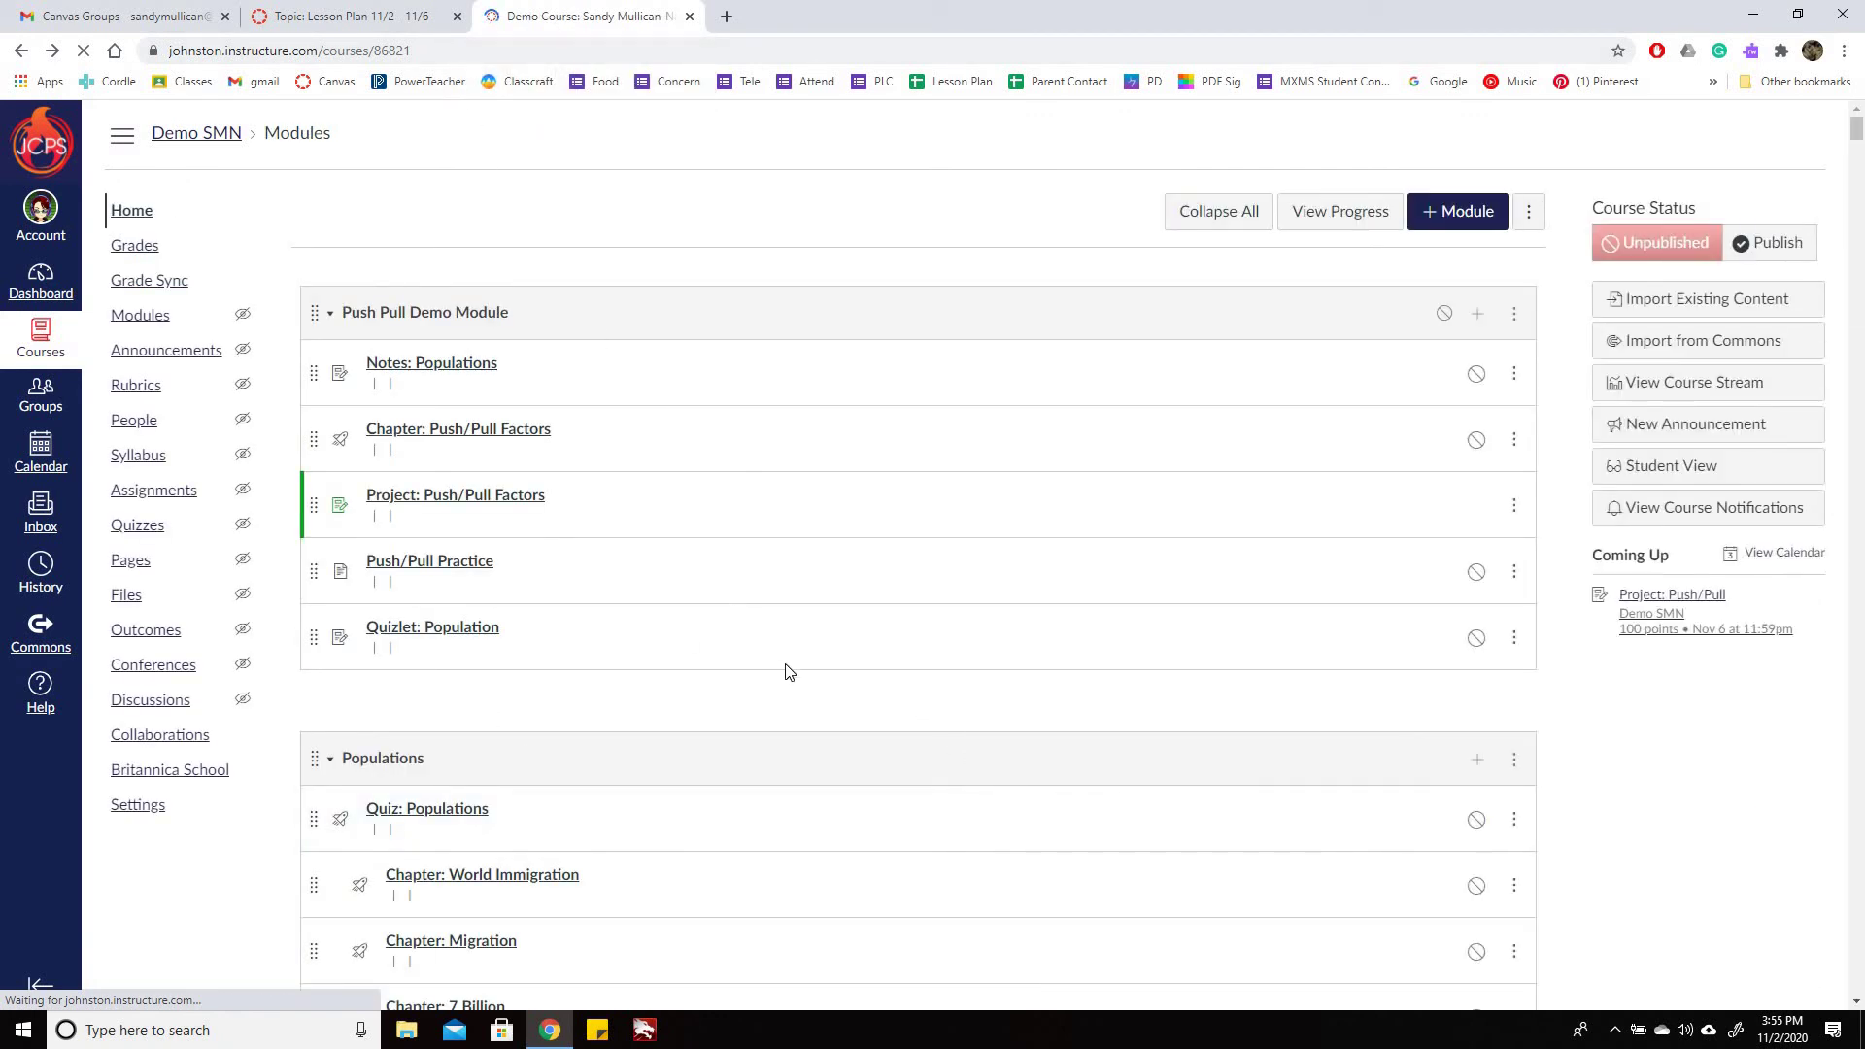
# Open Quiz: Populations from the Populations module for editing and go to its assignment settings
pyautogui.scroll(-3, 604, 321)
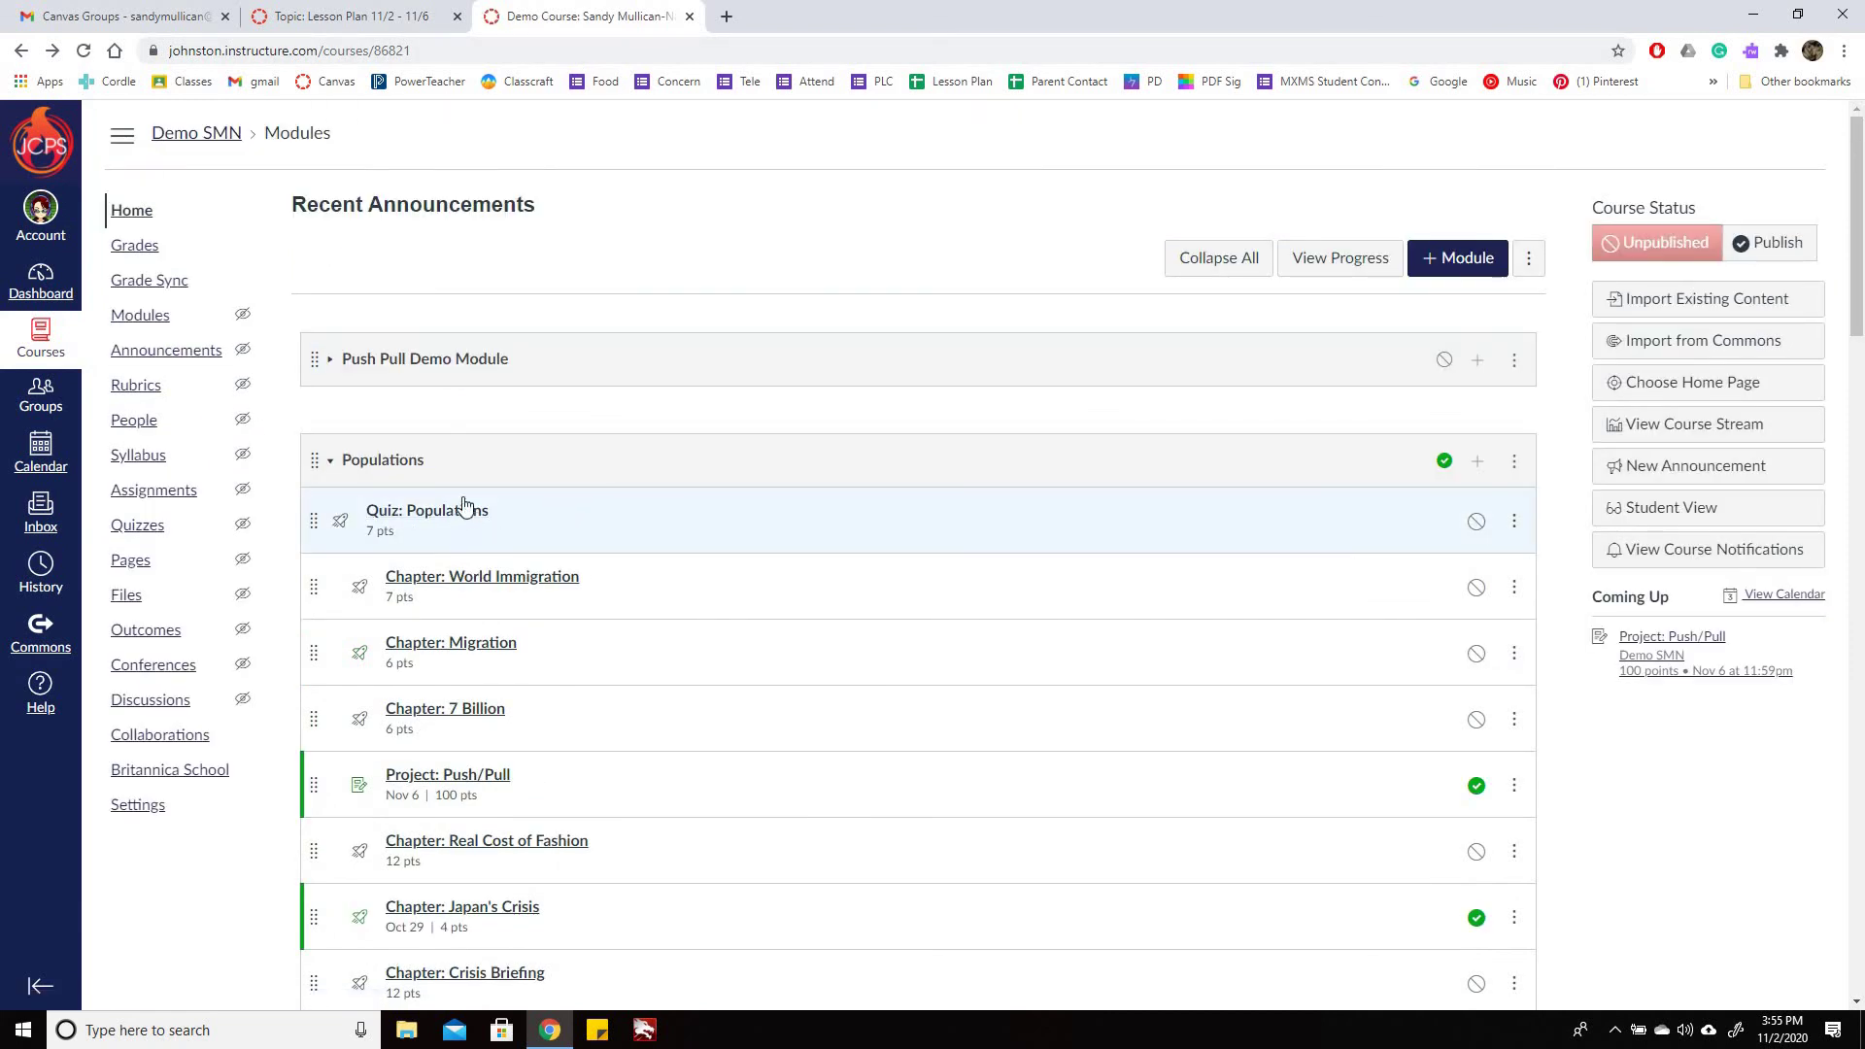
pyautogui.click(464, 515)
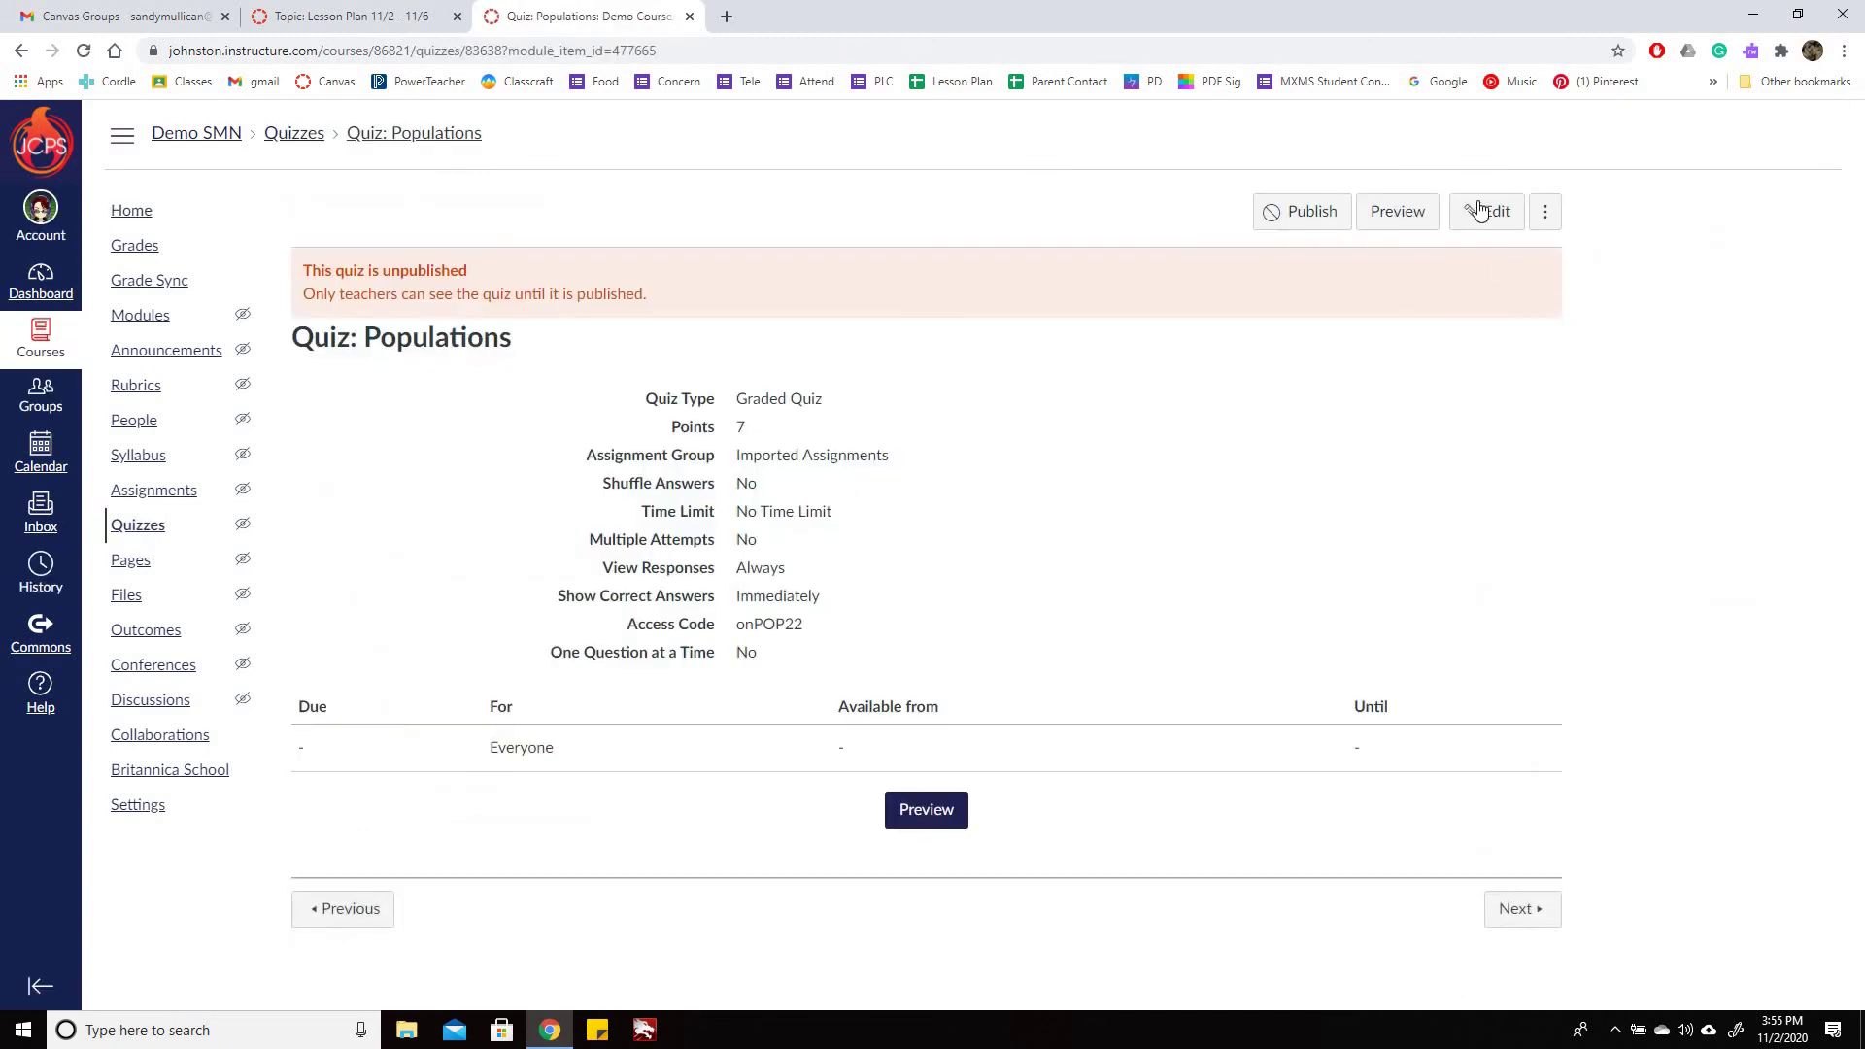
pyautogui.click(1487, 211)
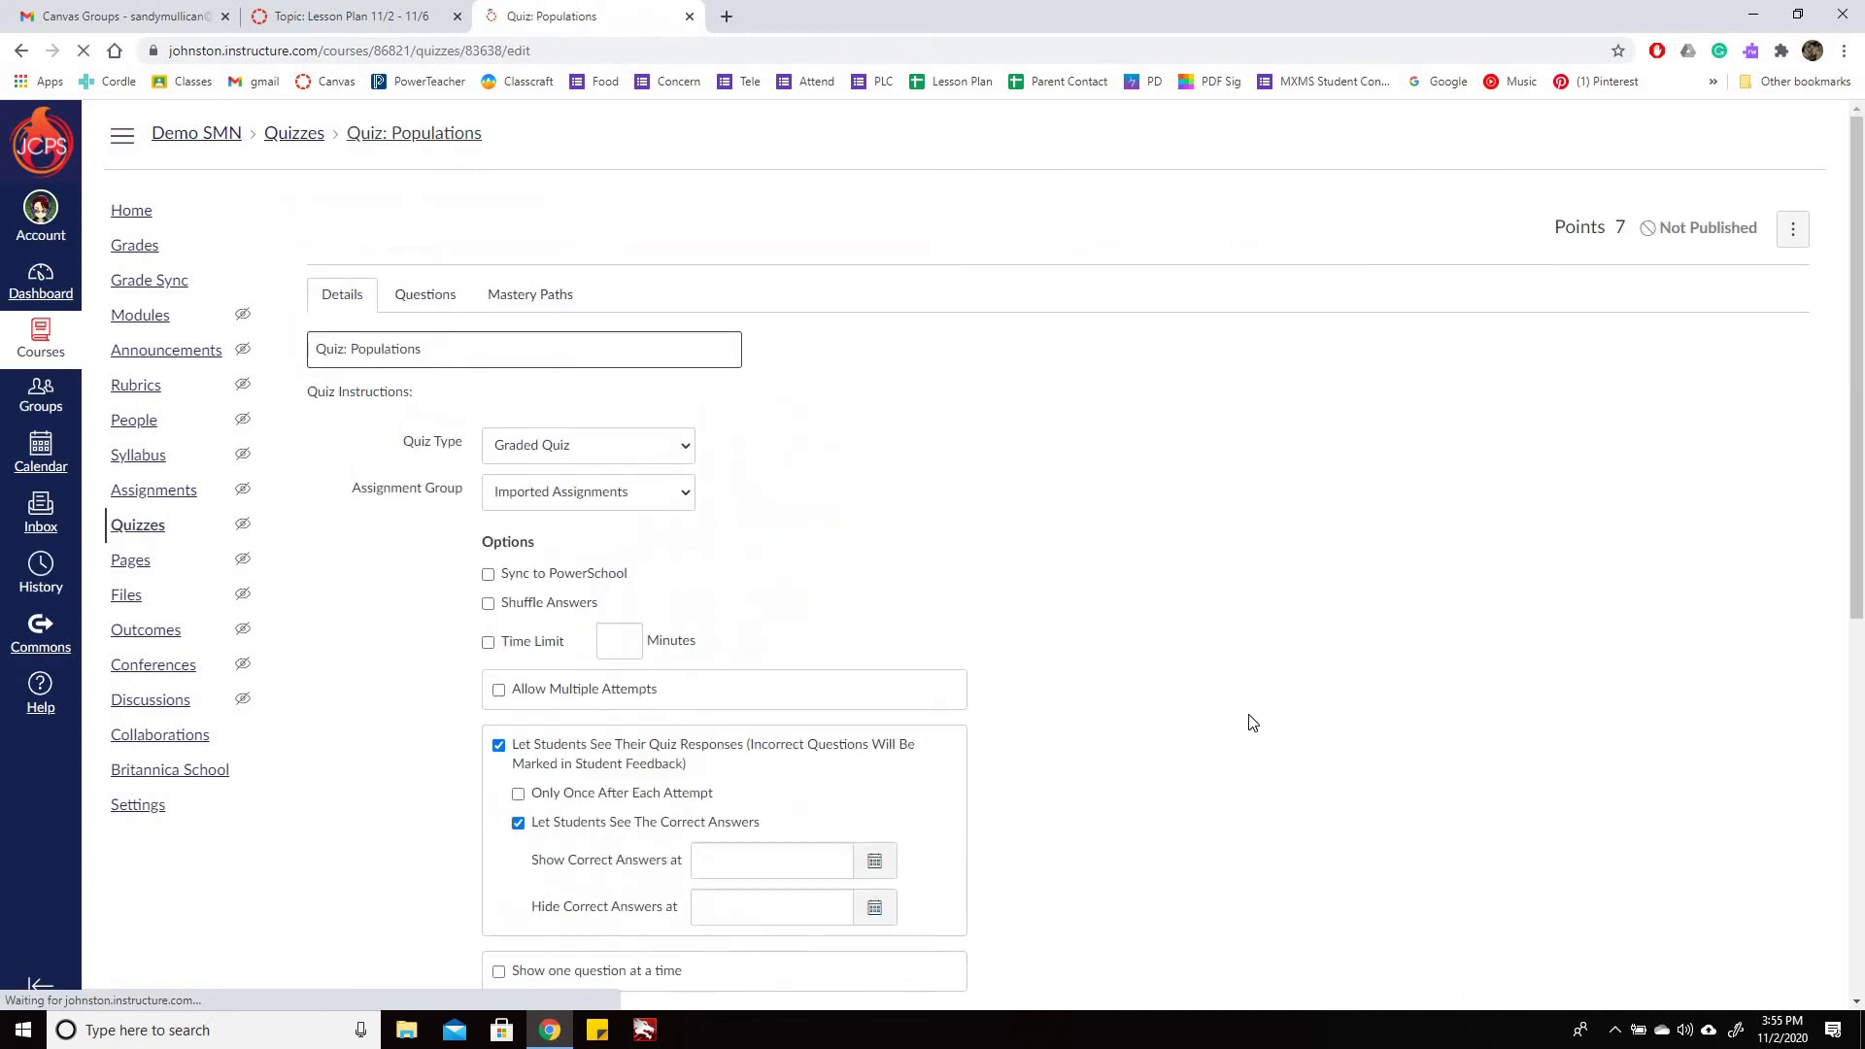
pyautogui.scroll(-5, 1253, 660)
pyautogui.scroll(-4, 1286, 621)
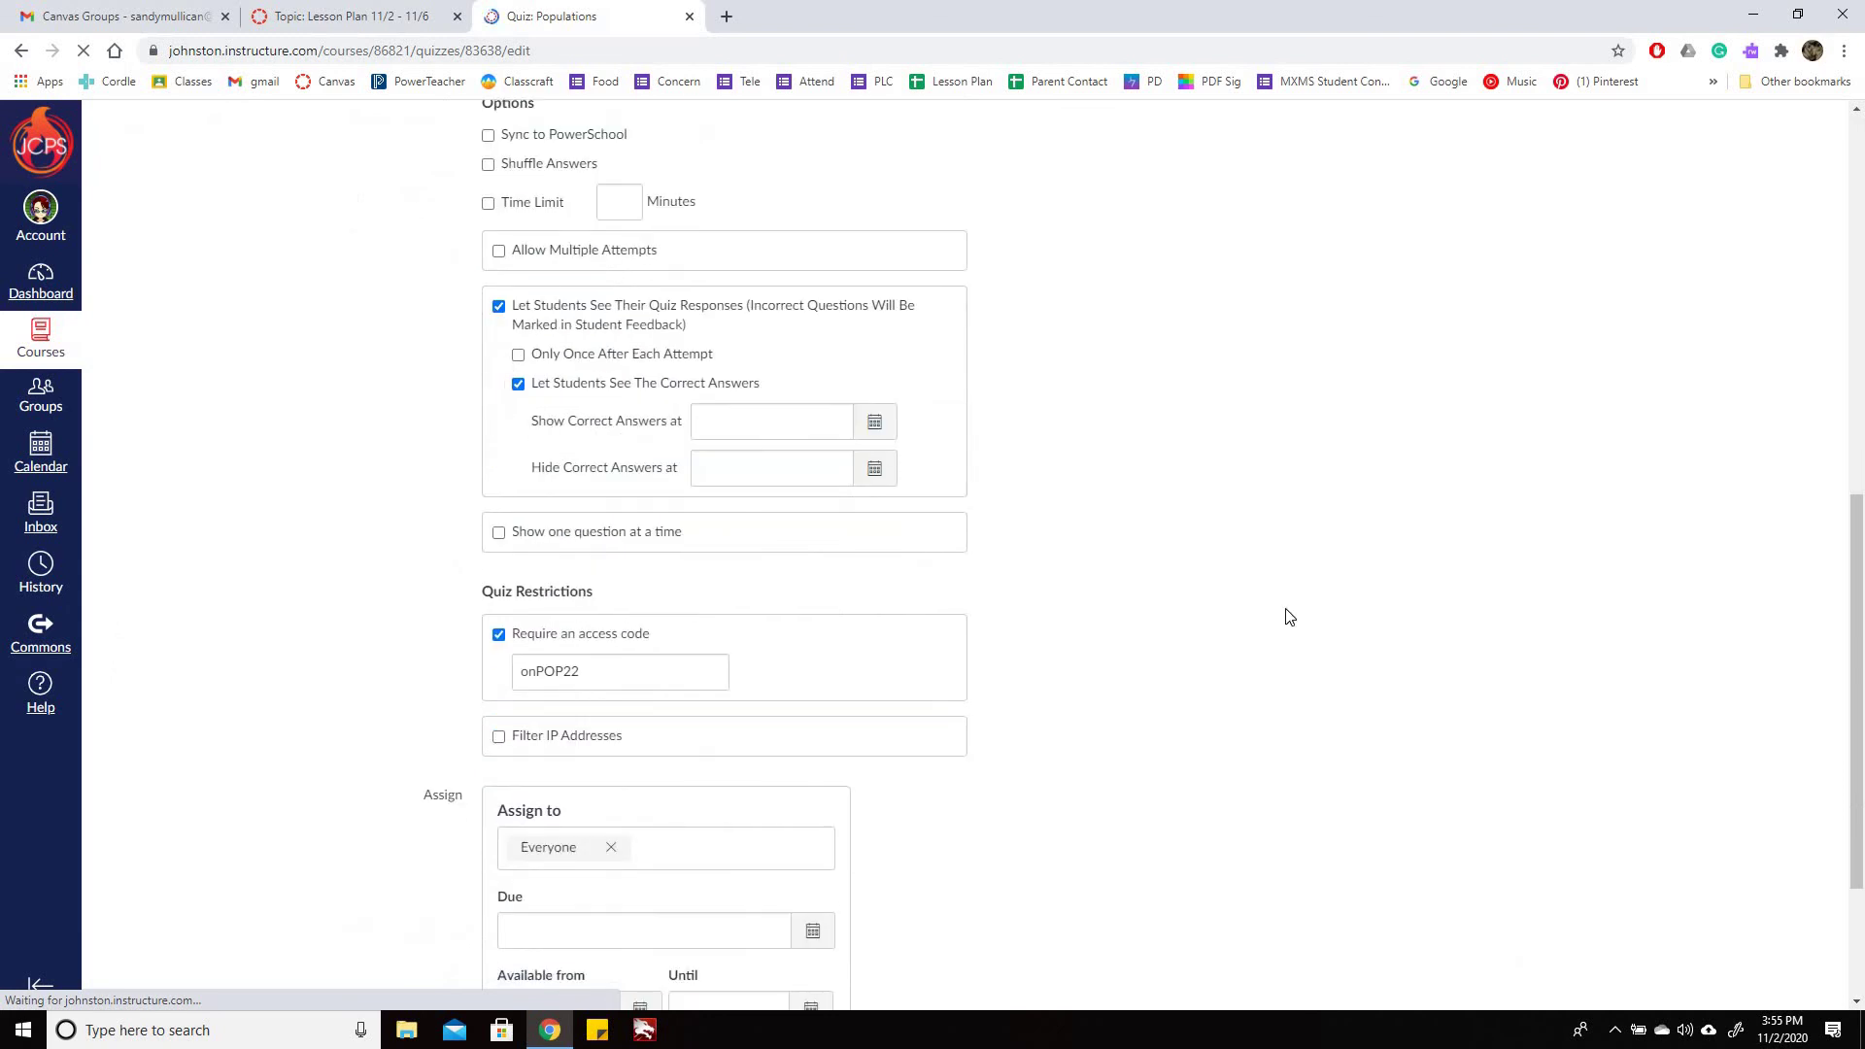
pyautogui.scroll(-1, 1094, 598)
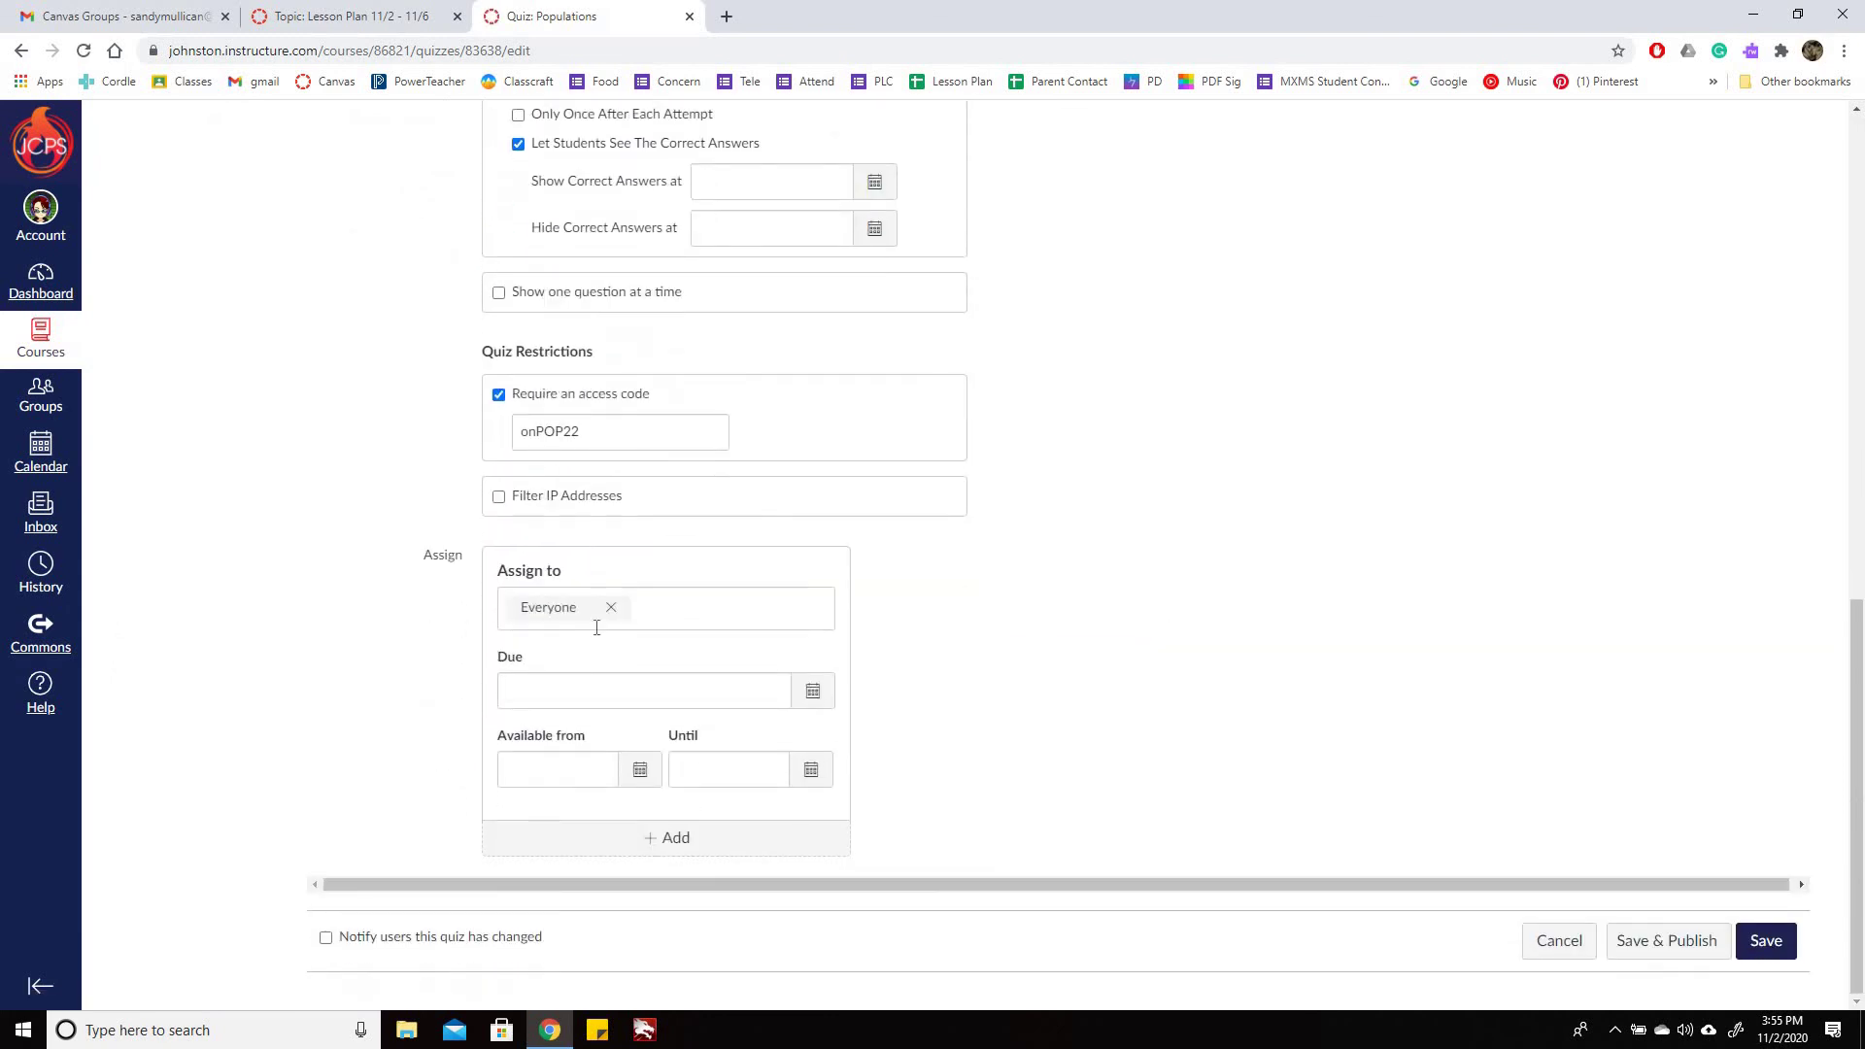
# Remove Everyone from the quiz's assignees and add a second assignment block
pyautogui.click(610, 607)
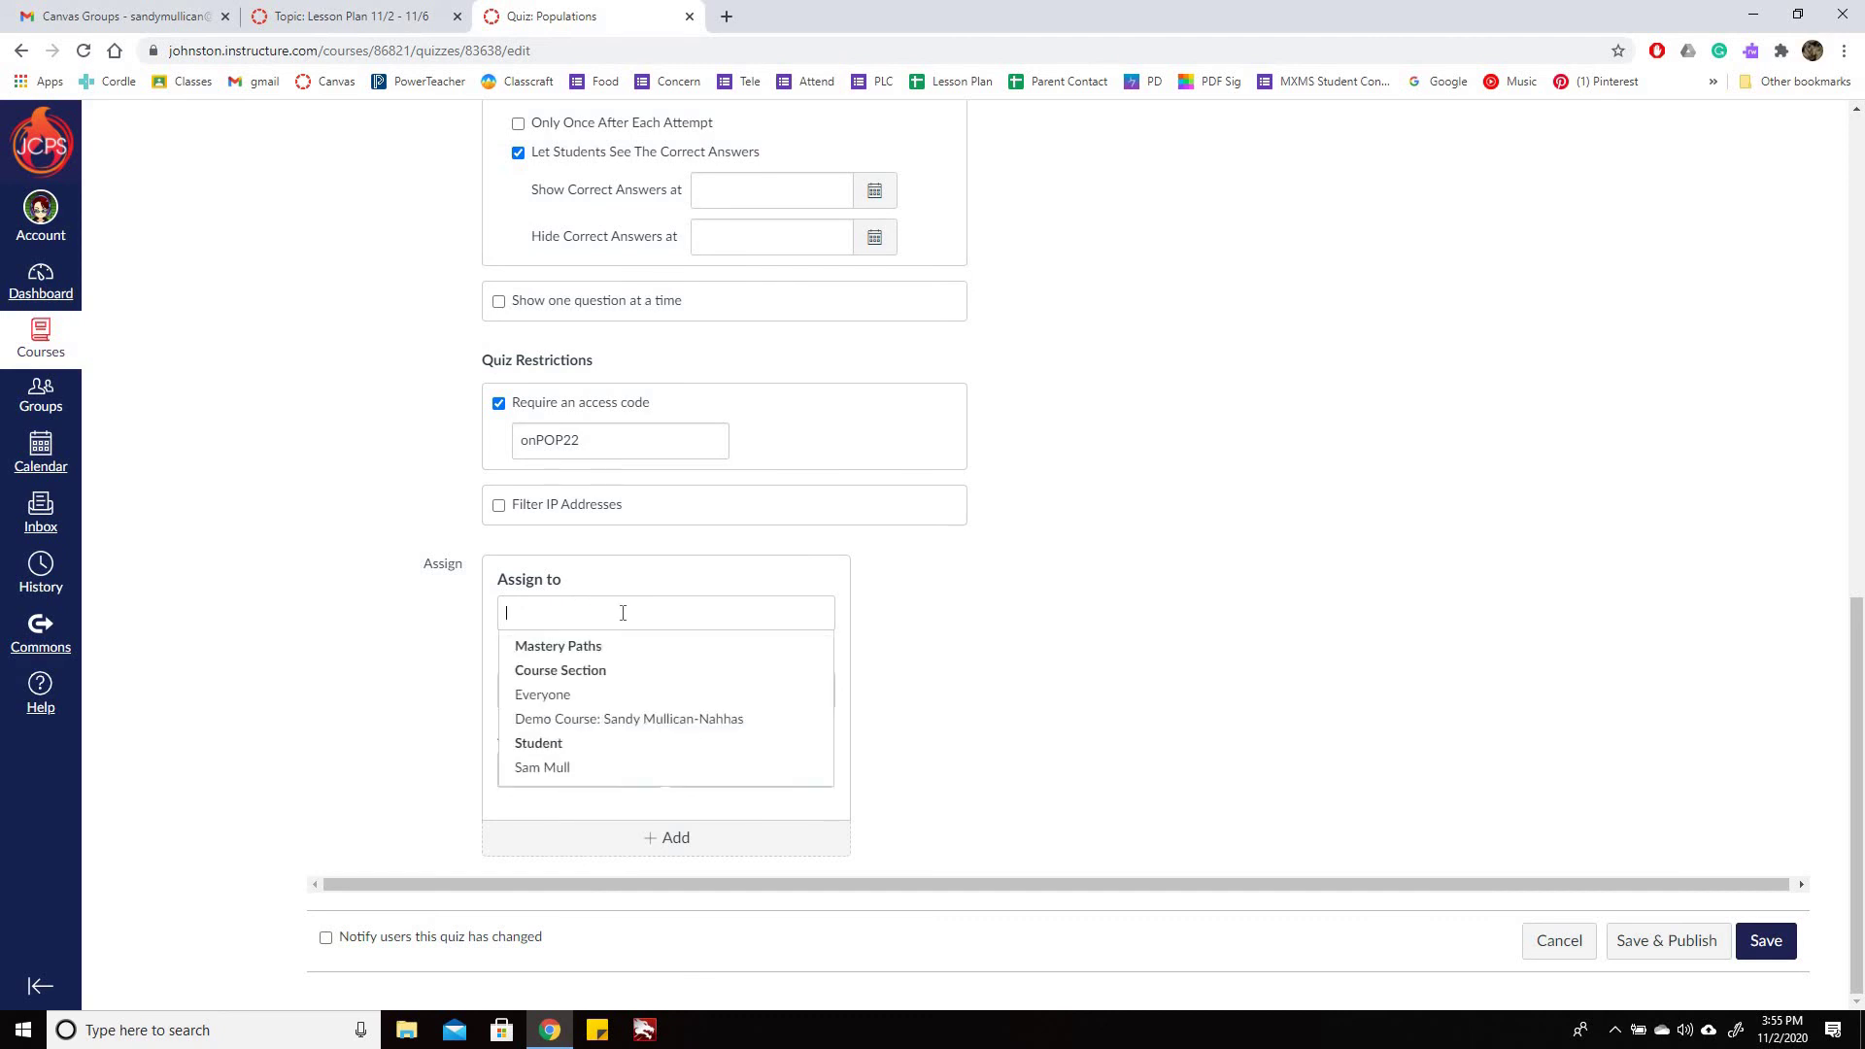
pyautogui.click(836, 696)
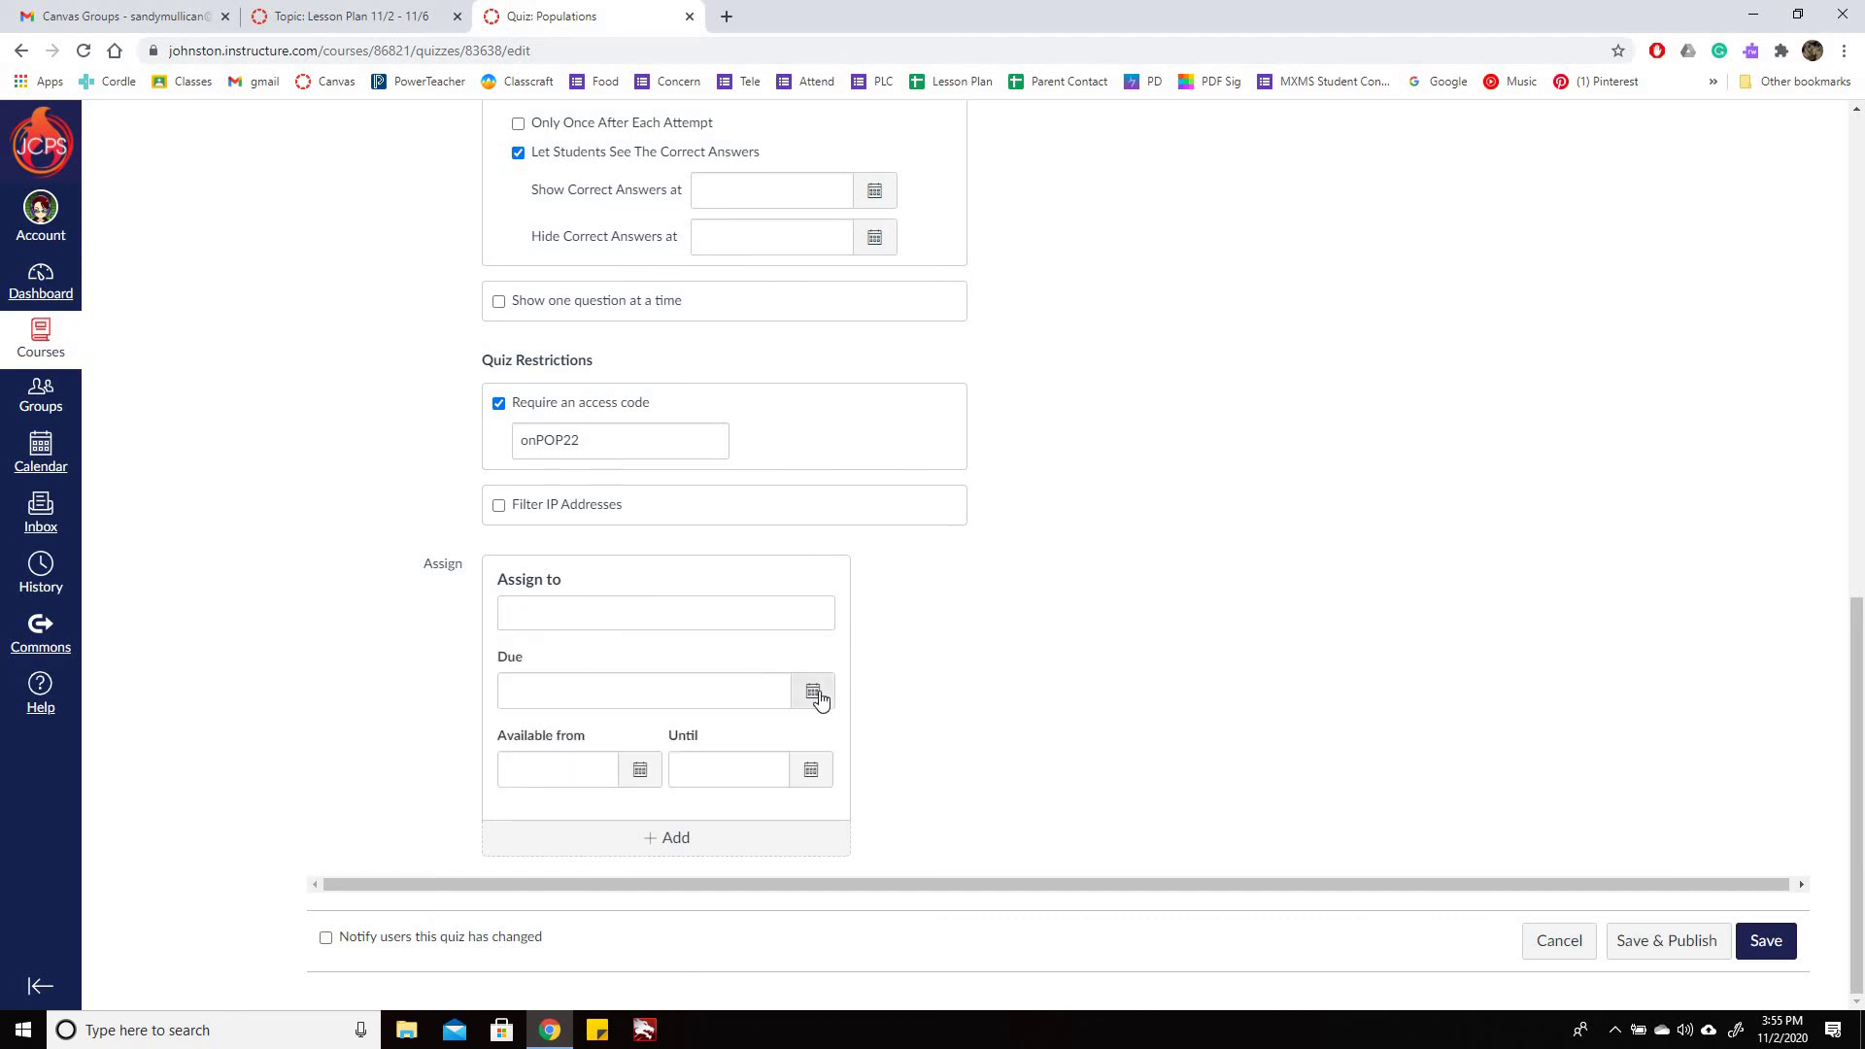
pyautogui.click(677, 839)
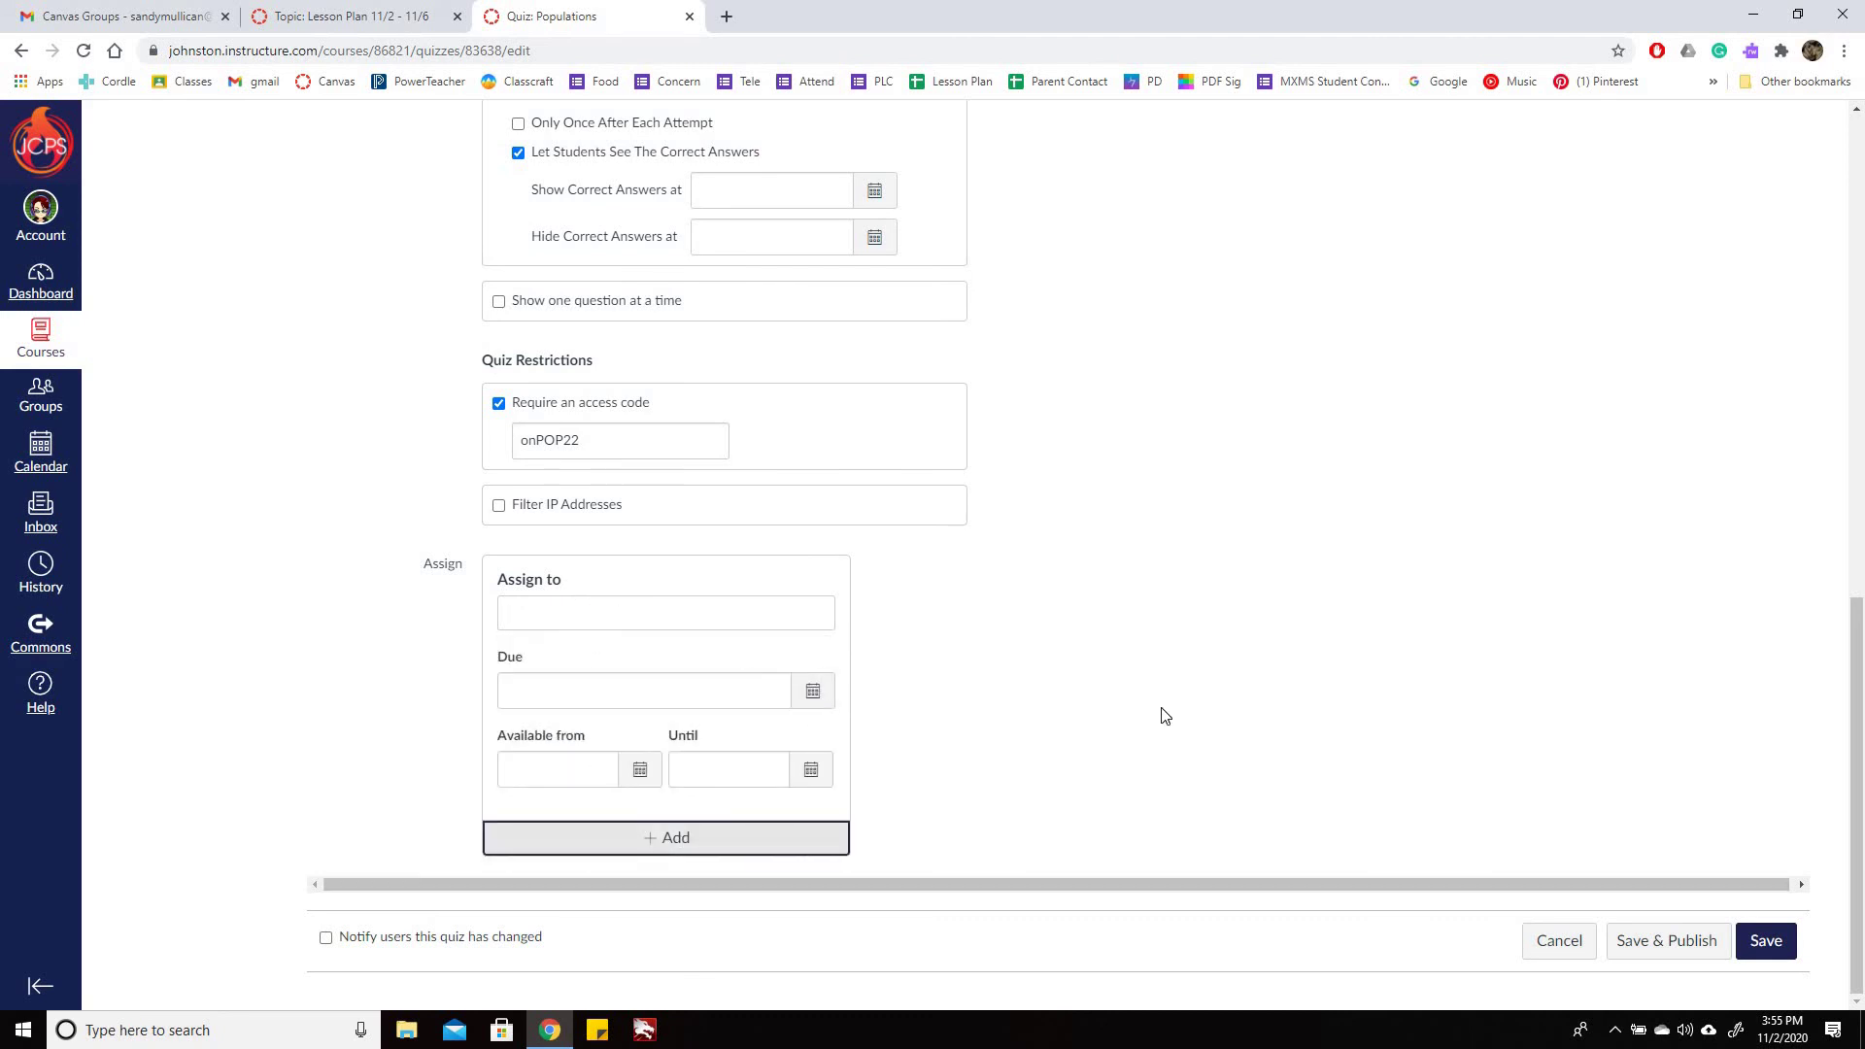
pyautogui.scroll(-3, 1235, 641)
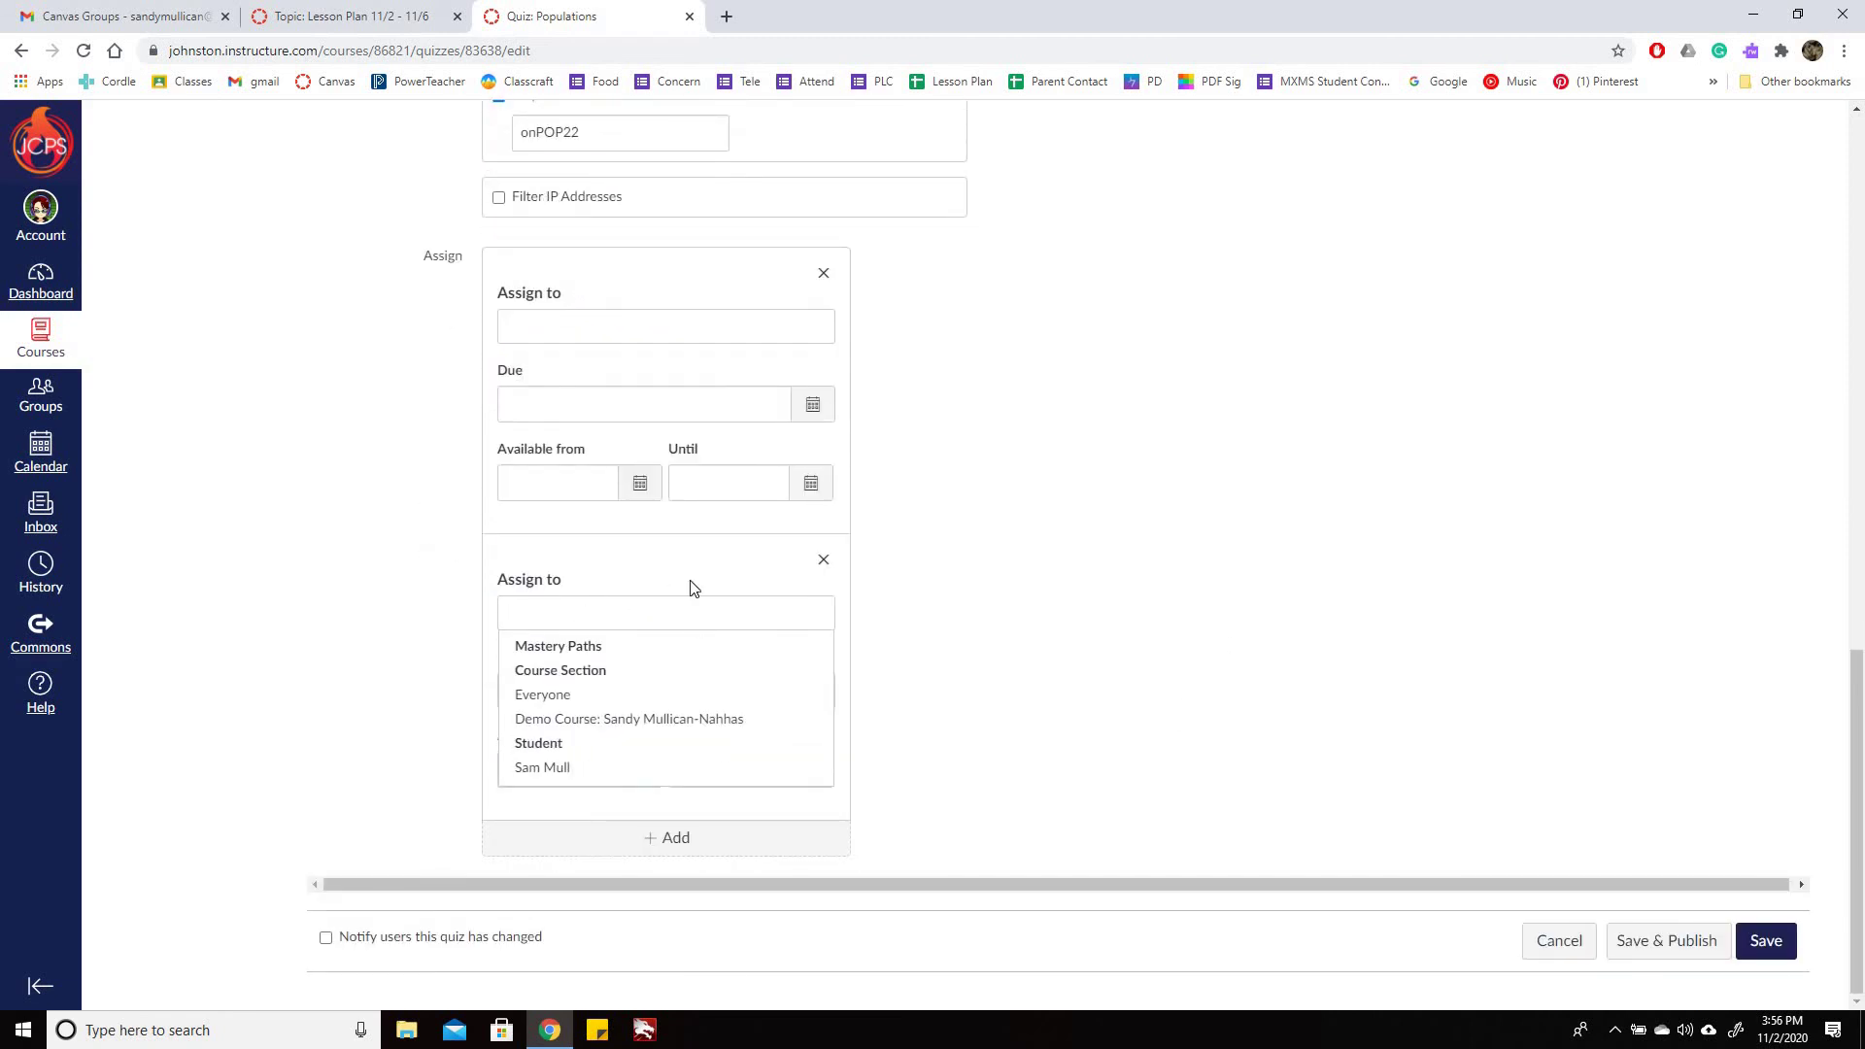
# Set the first assignment block's availability to start on Nov 4 at 8am
pyautogui.click(626, 483)
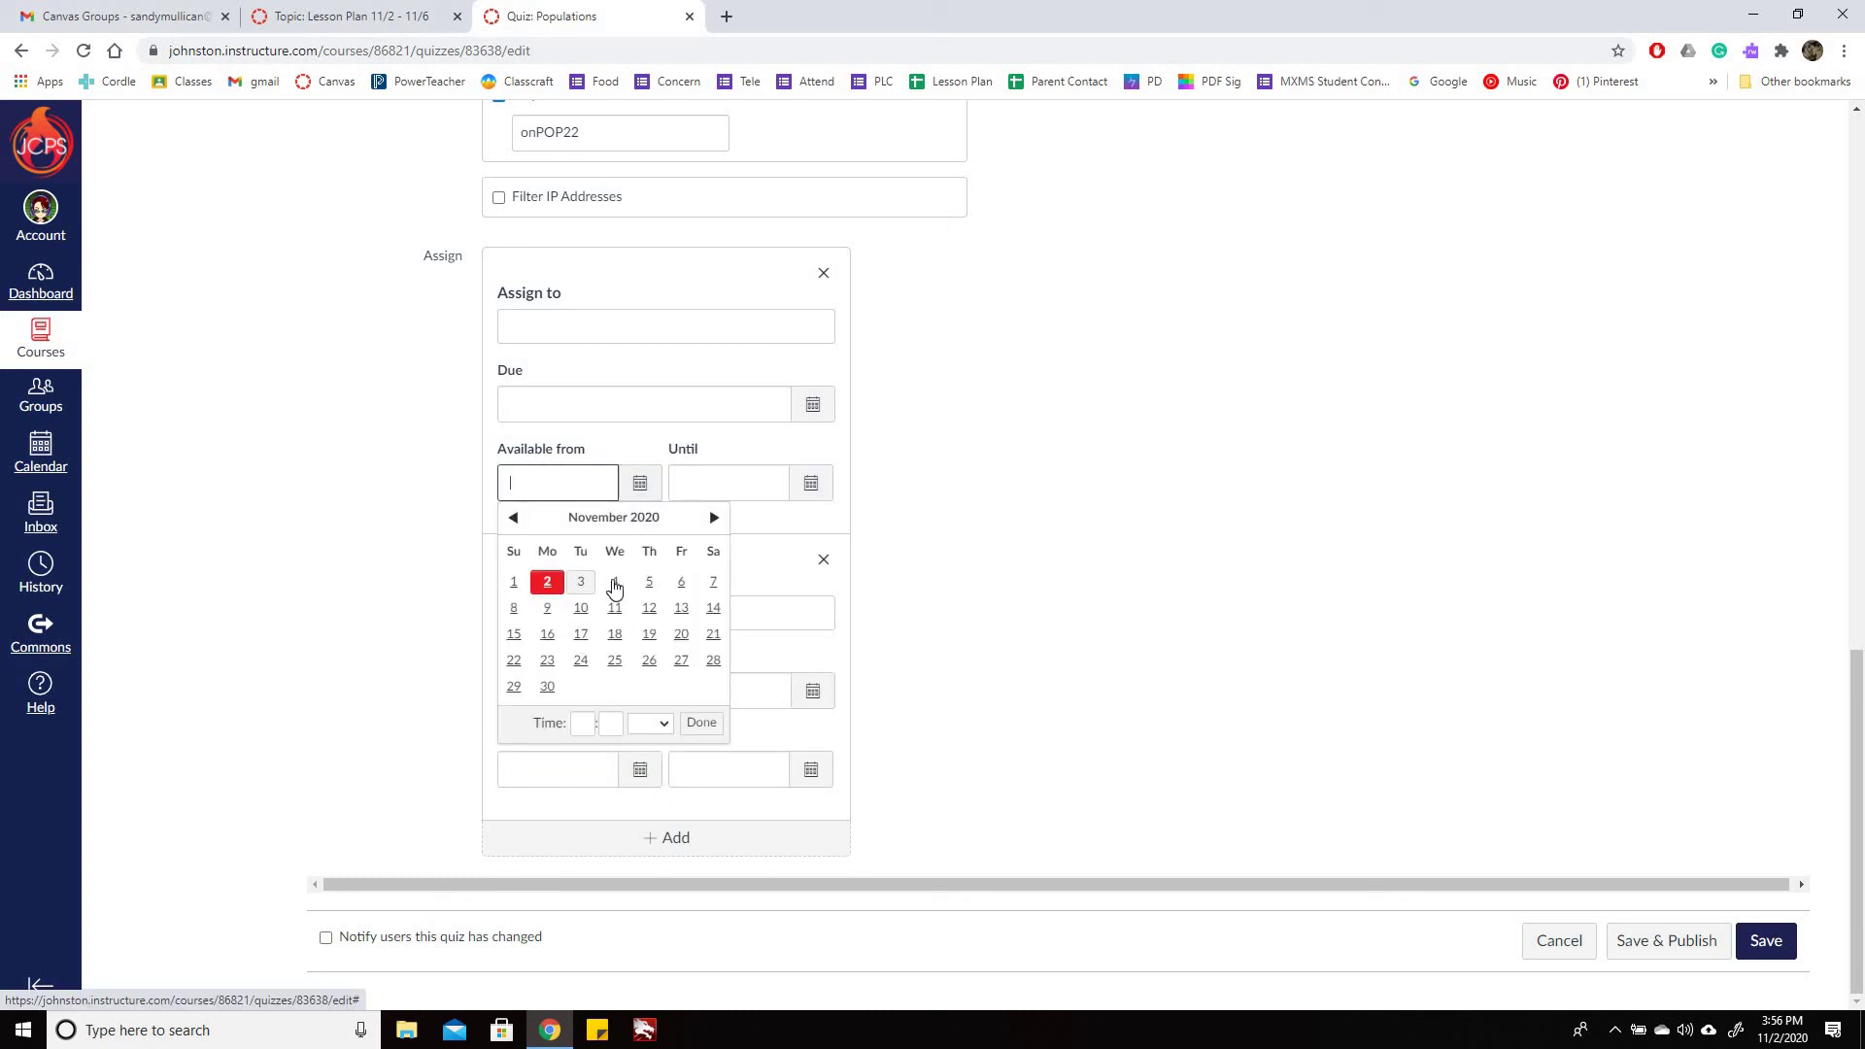
pyautogui.click(614, 584)
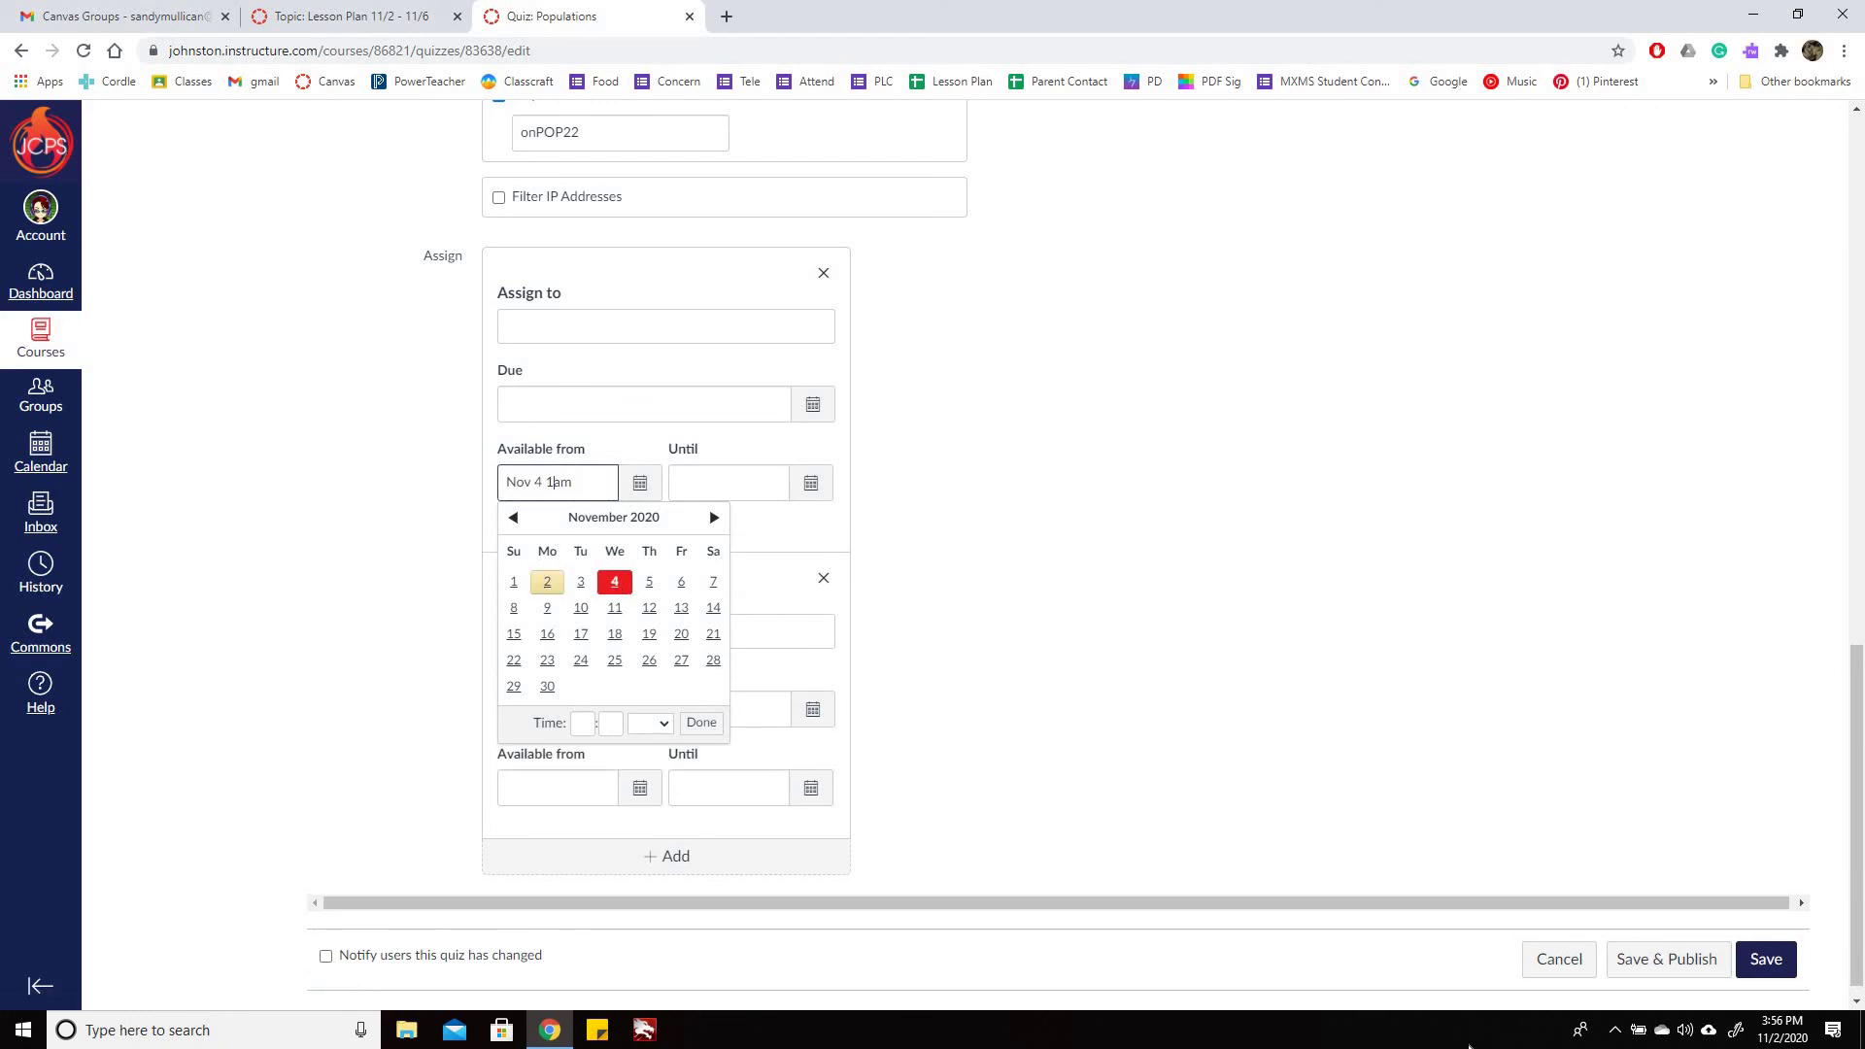
pyautogui.press('BackSpace')
pyautogui.click(763, 517)
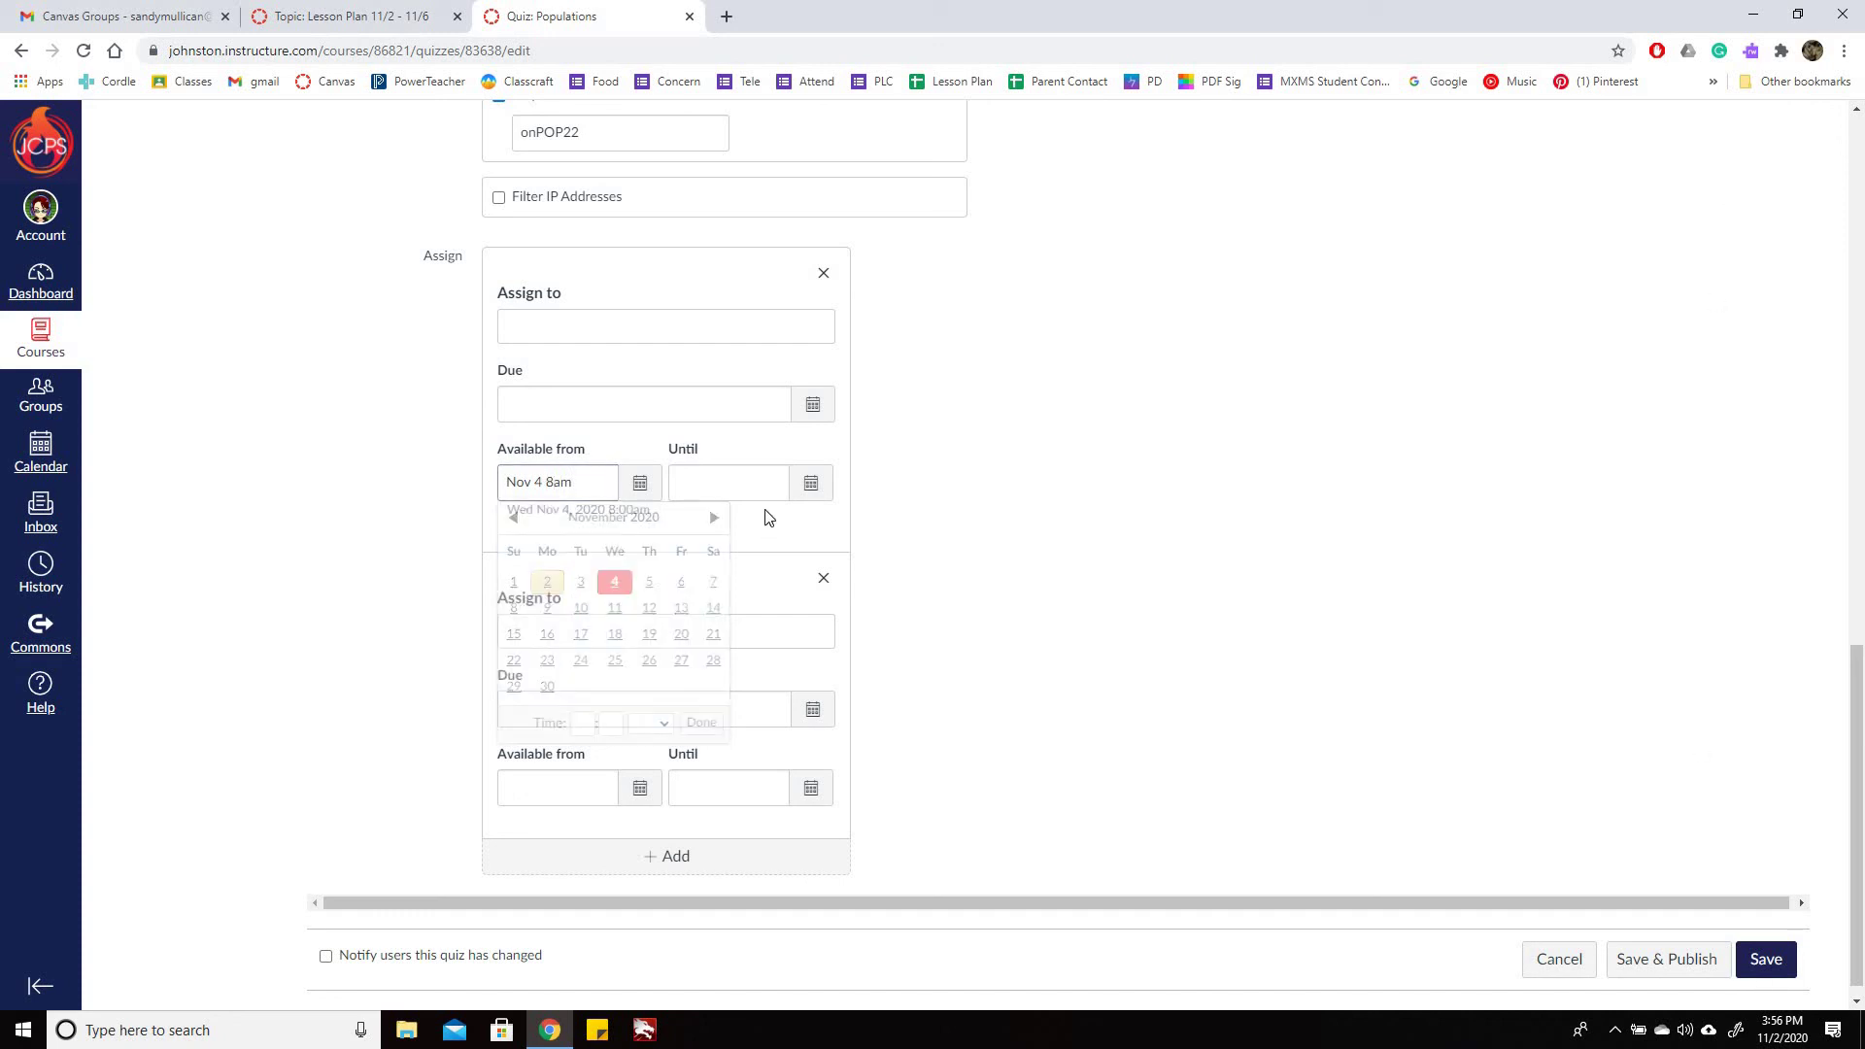
# Set the first assignment block's availability to end on Nov 4 at 9am
pyautogui.click(816, 486)
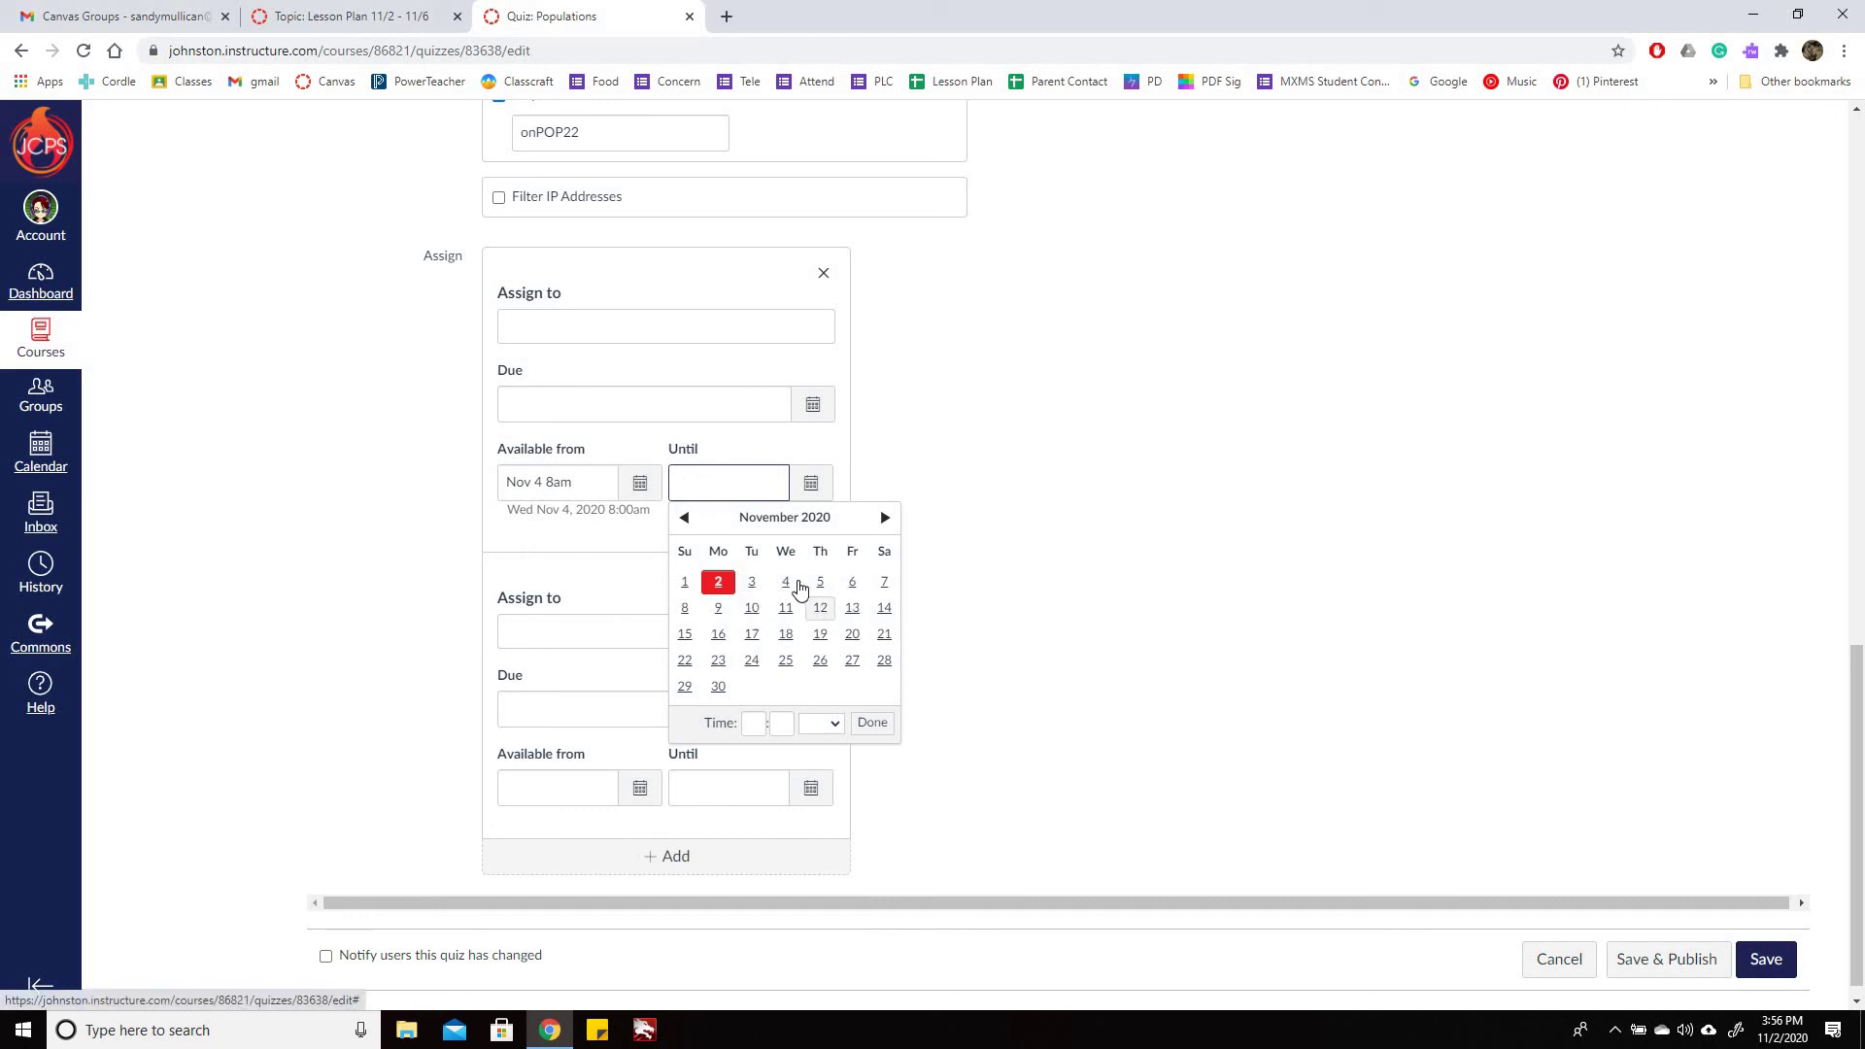
pyautogui.click(786, 581)
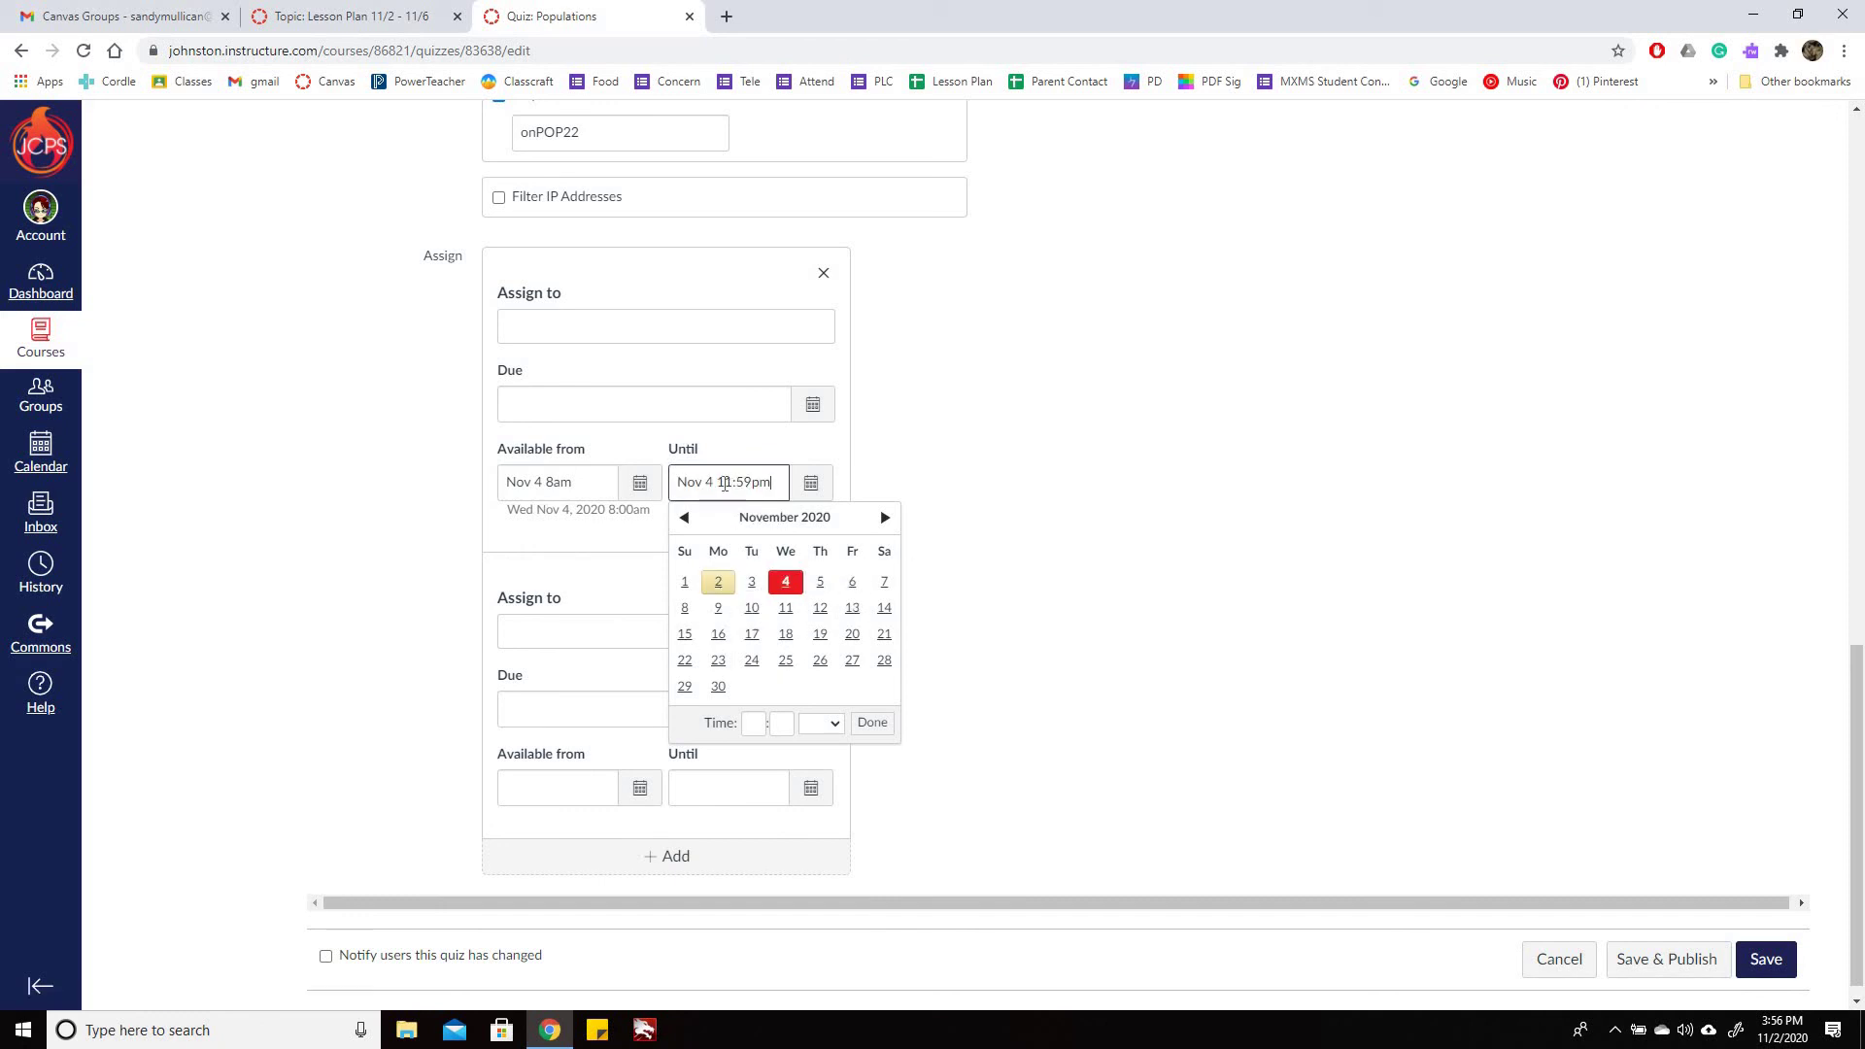
pyautogui.moveTo(752, 483); pyautogui.dragTo(714, 483)
pyautogui.write('9:00')
pyautogui.click(1124, 637)
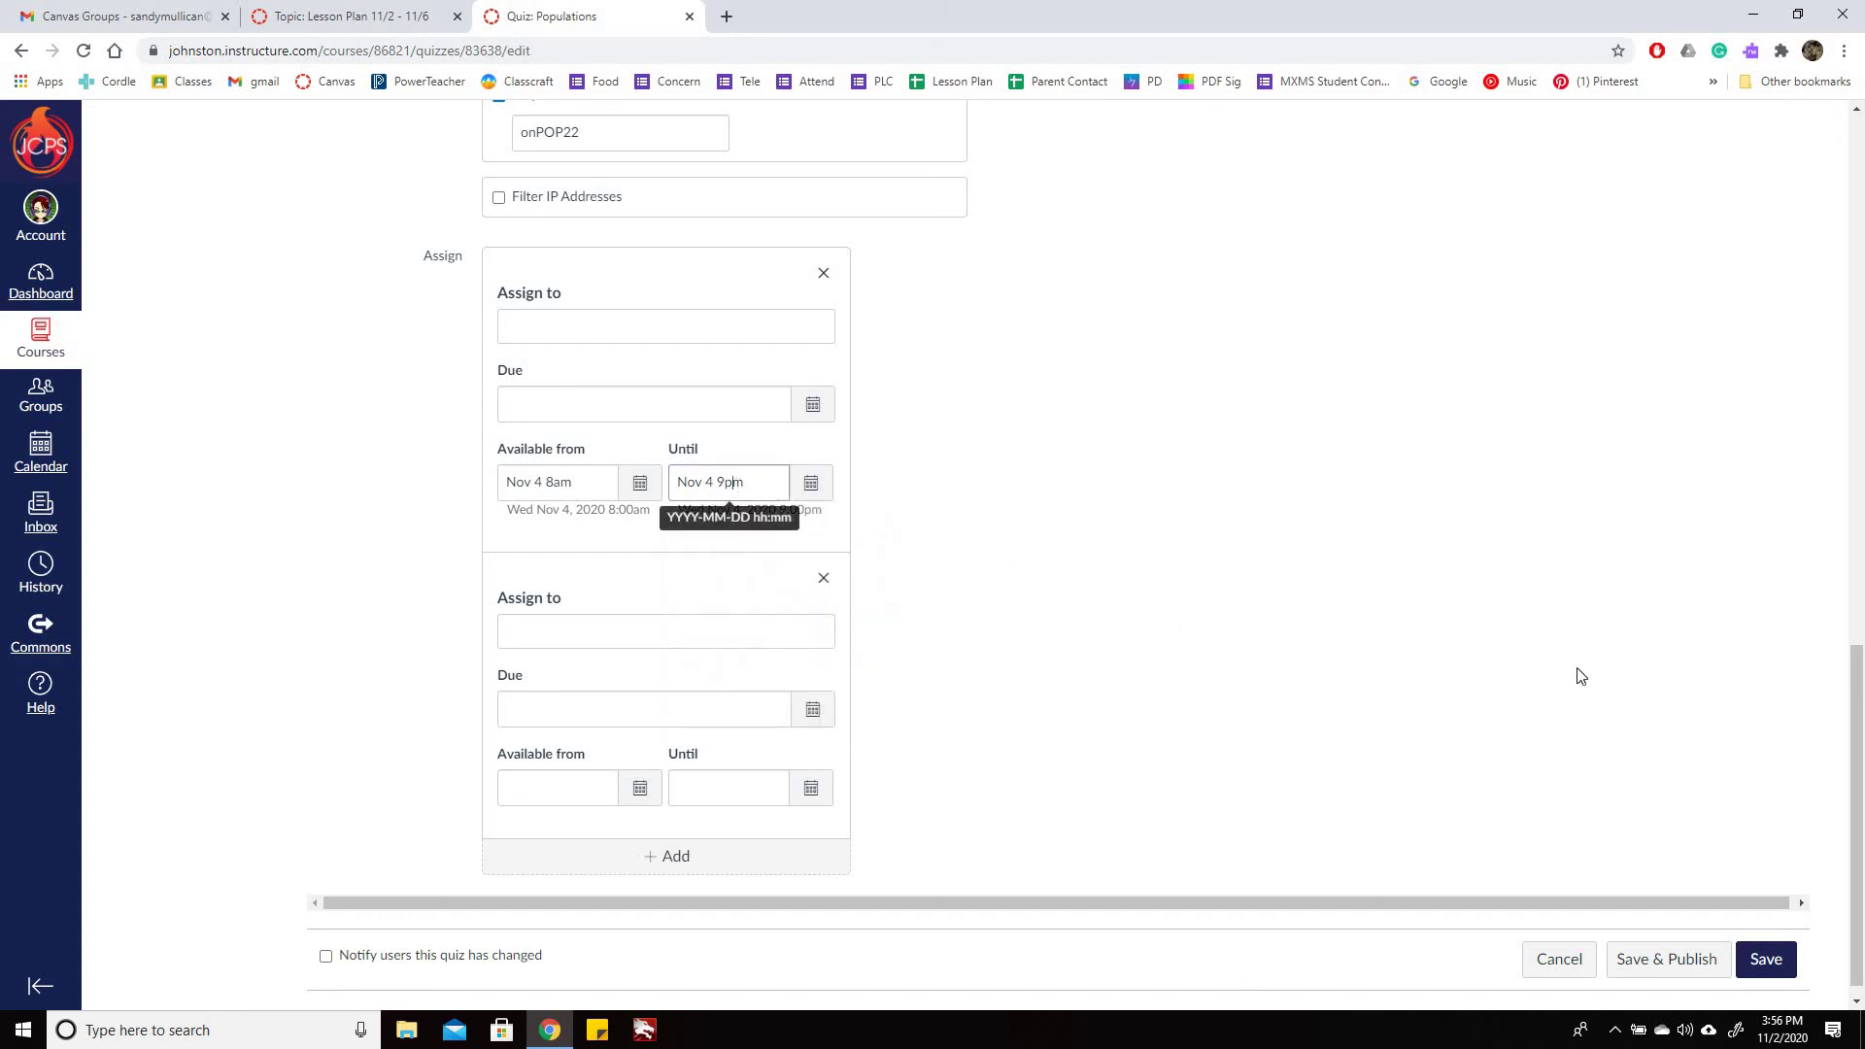
pyautogui.press('BackSpace')
pyautogui.write('a')
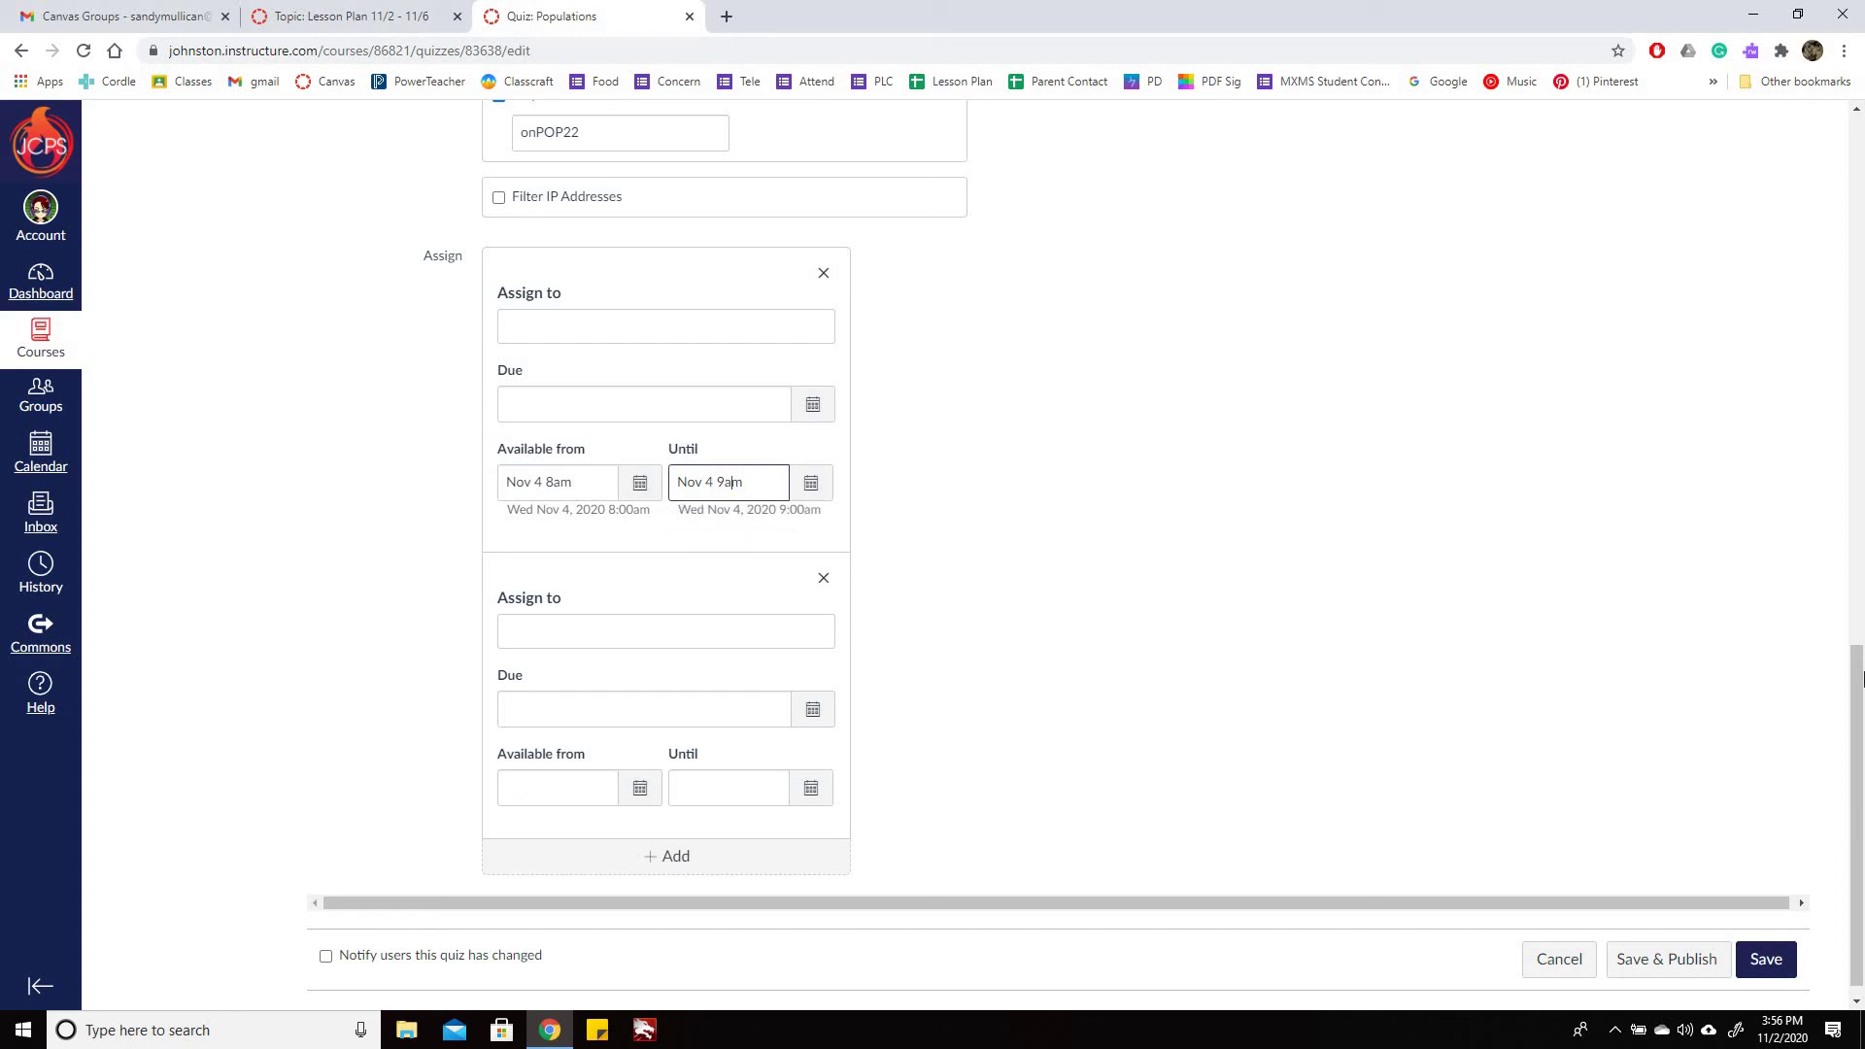
pyautogui.click(1146, 486)
# Try to save the quiz, and remove the empty second assignment block
pyautogui.scroll(2, 1263, 580)
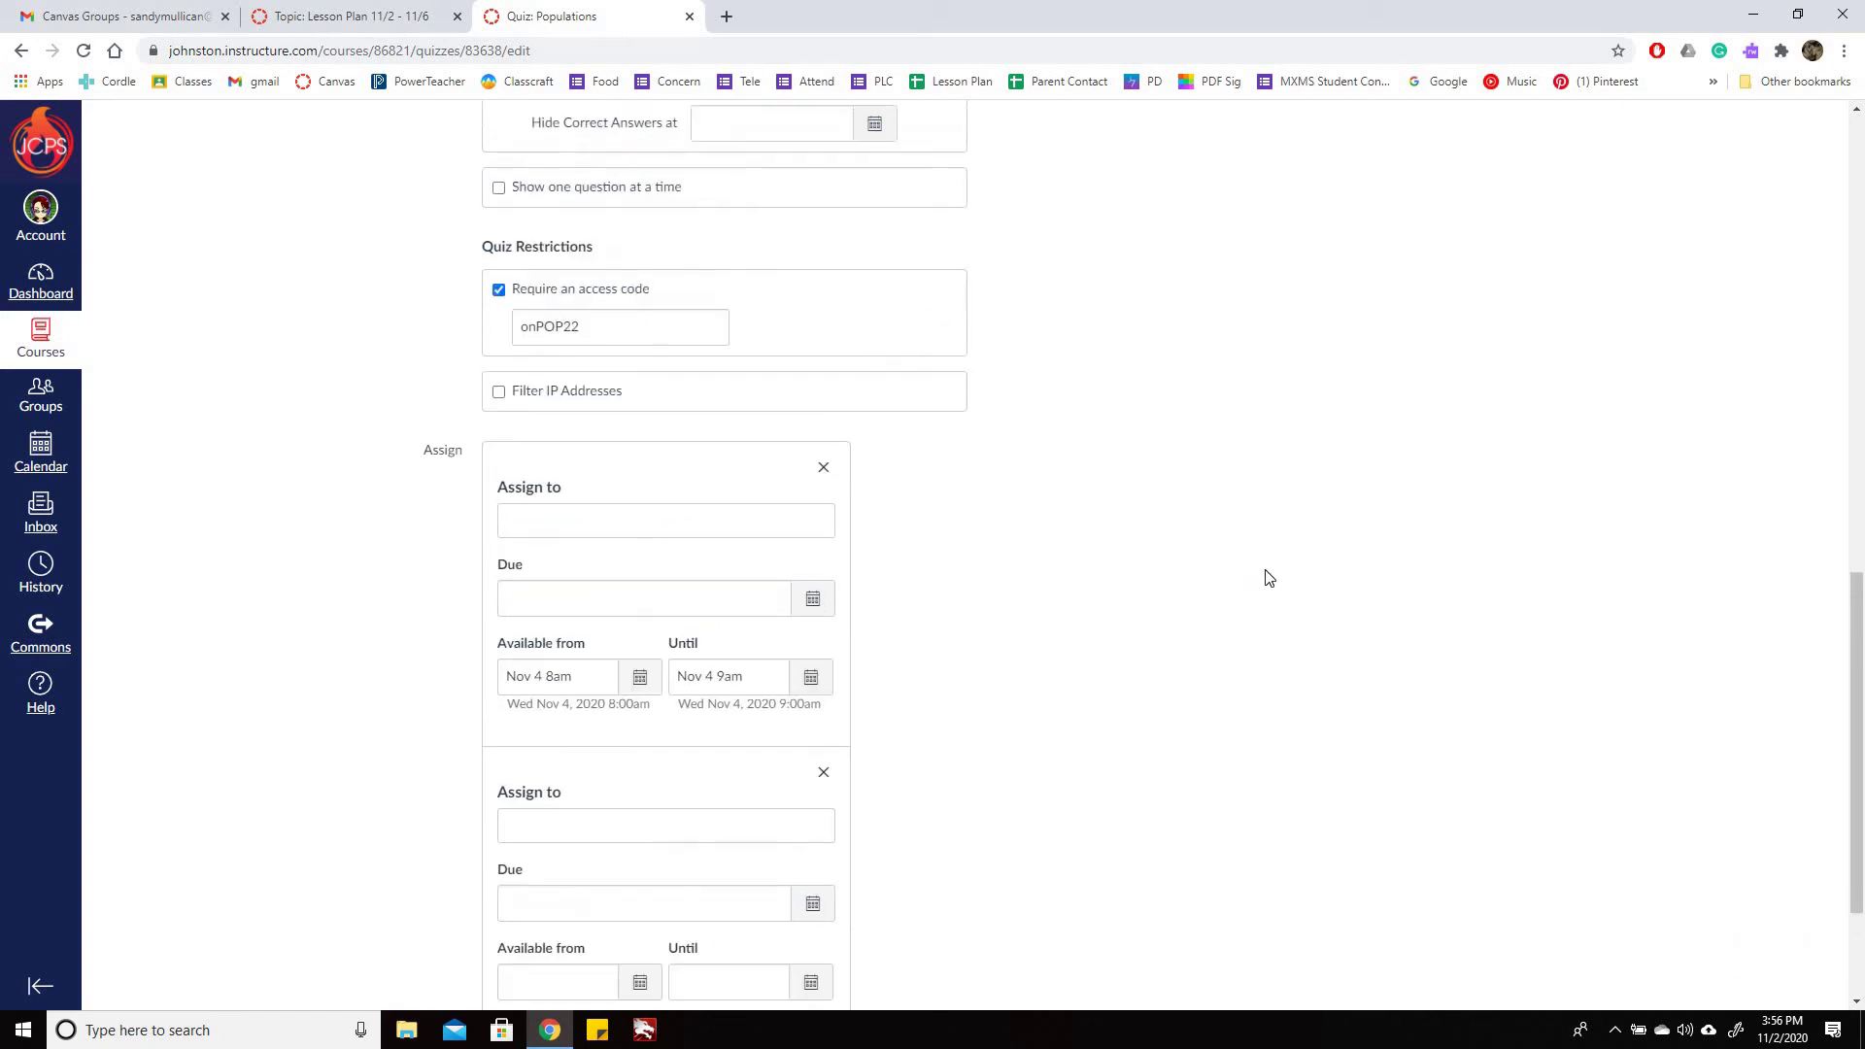
pyautogui.scroll(-3, 767, 574)
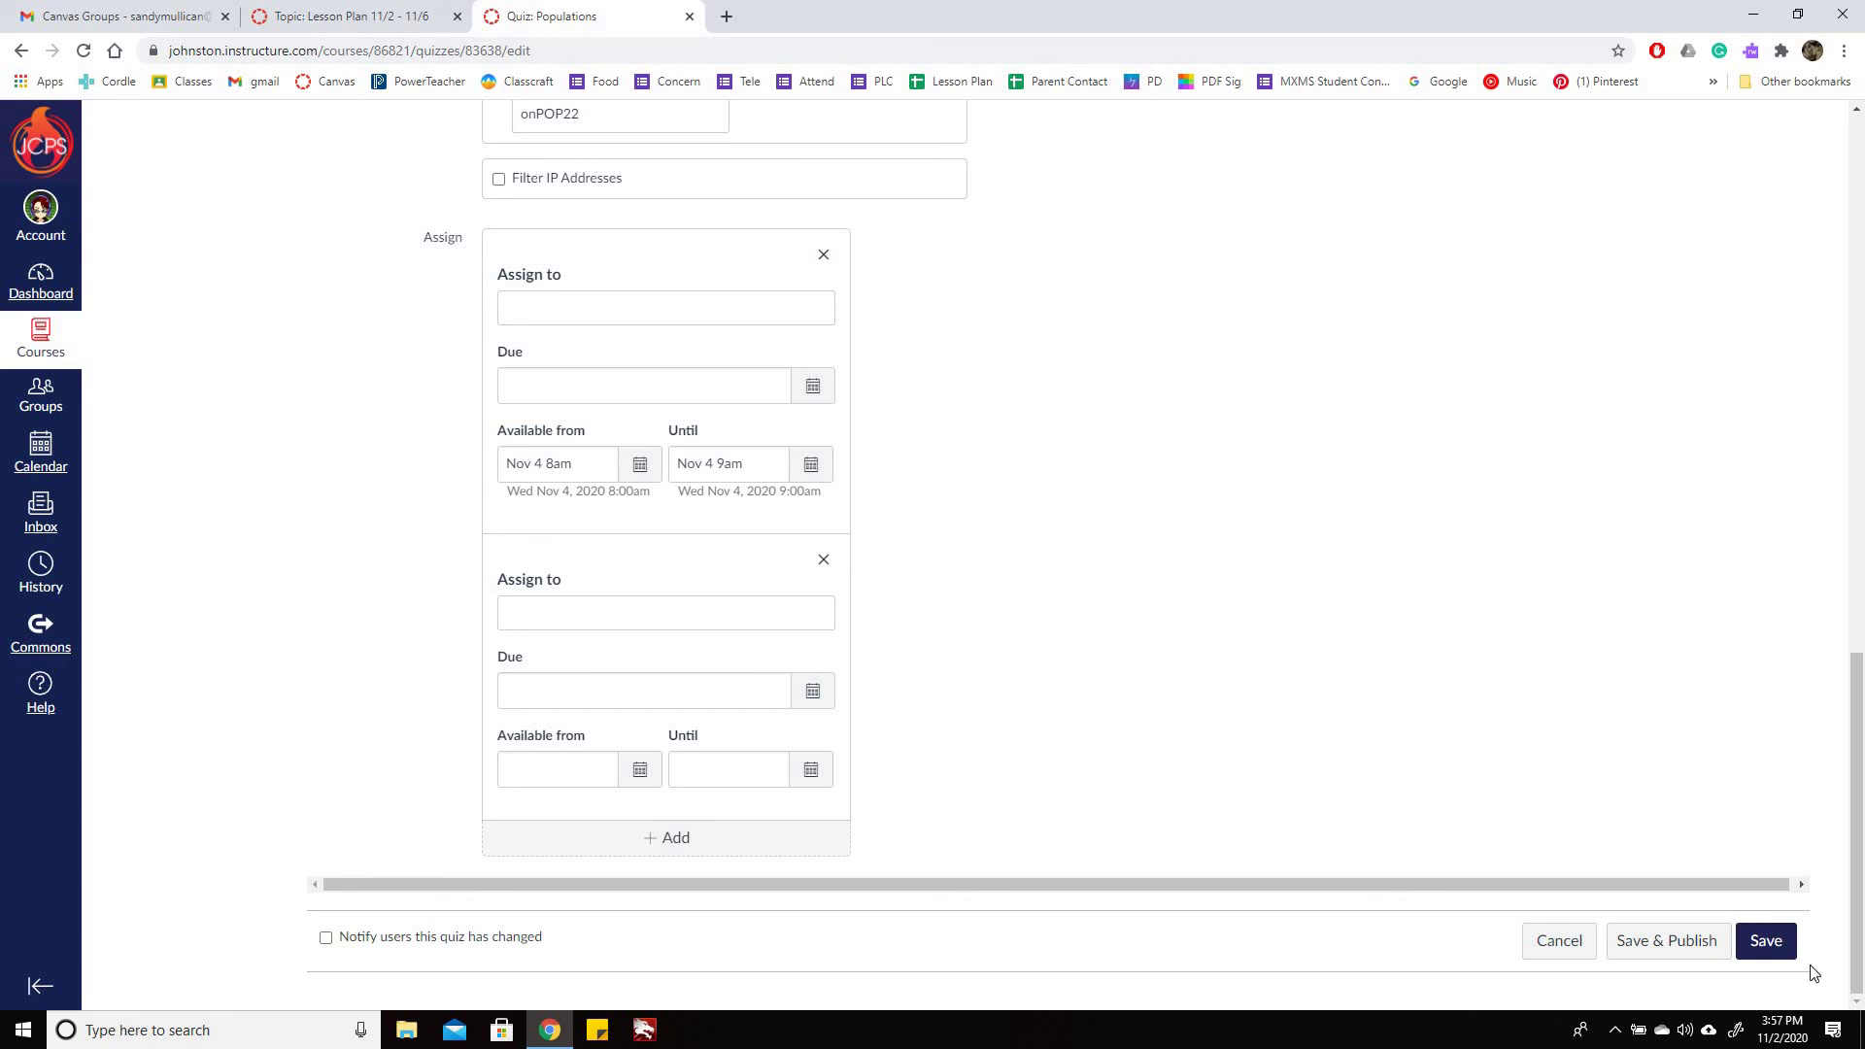
pyautogui.click(1766, 940)
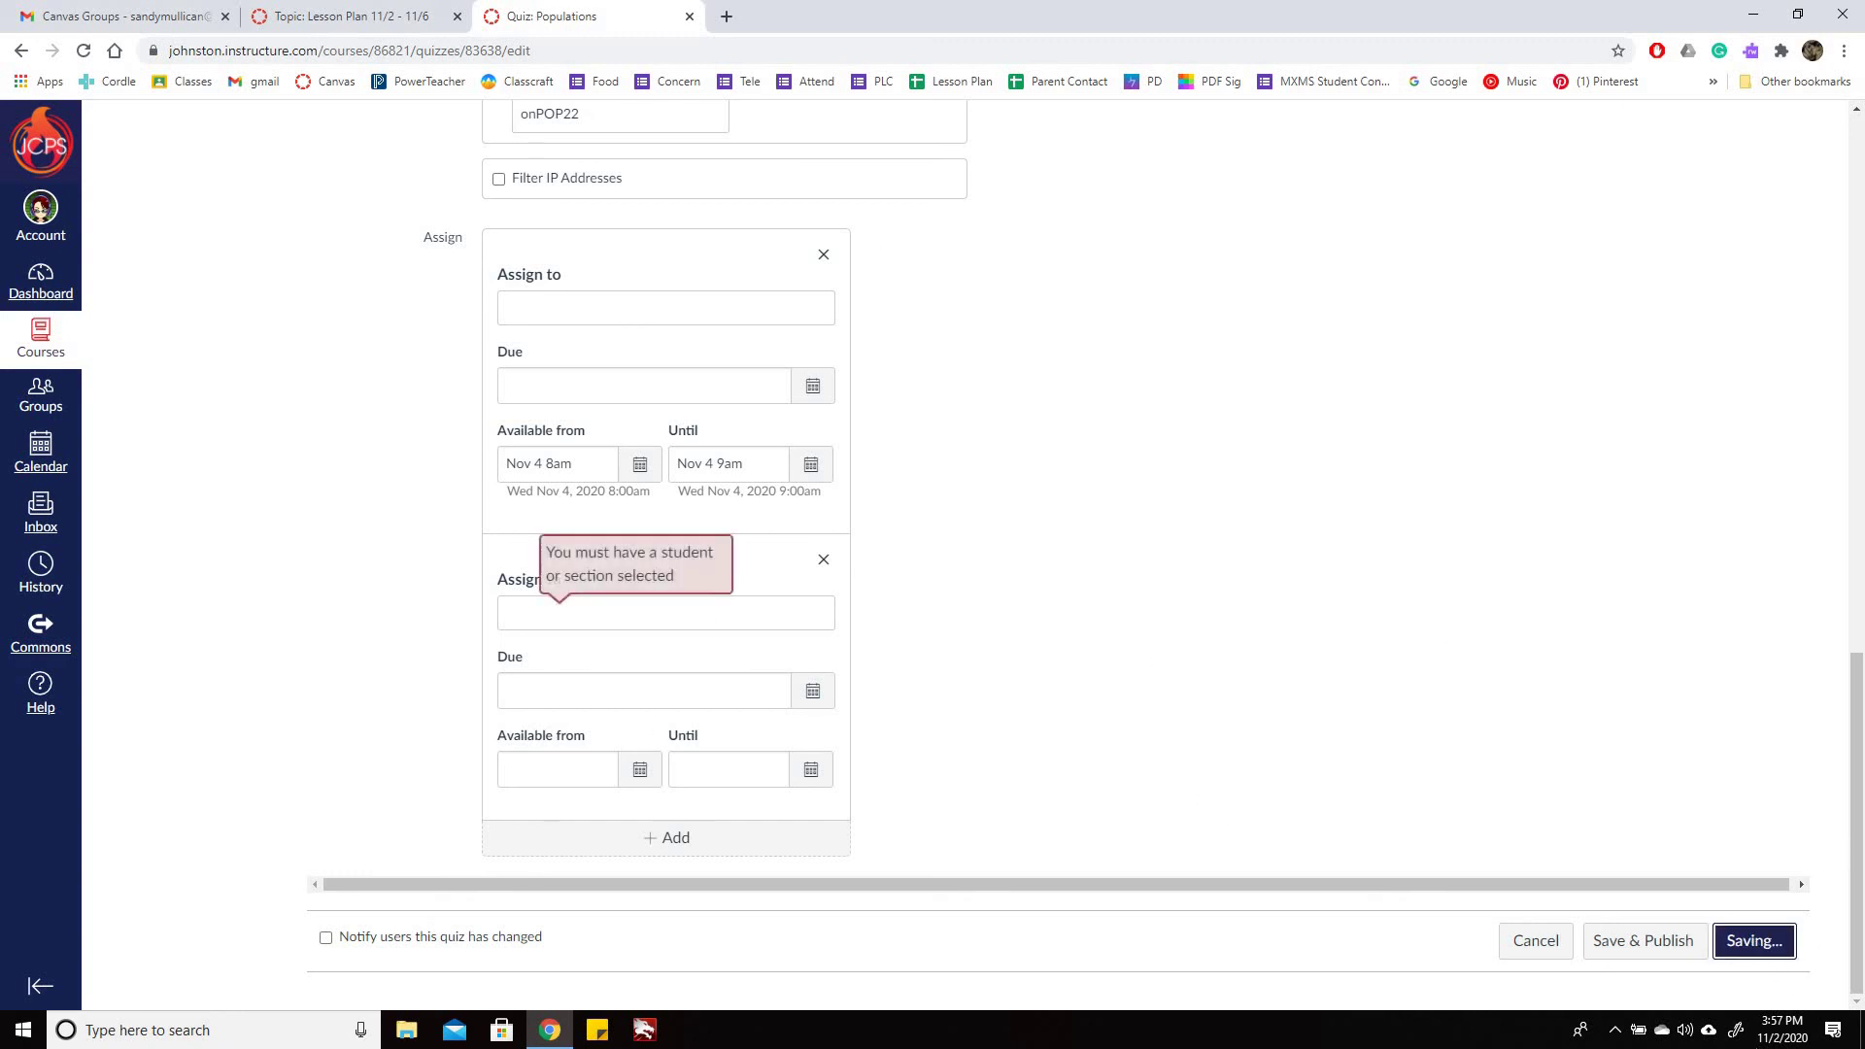
pyautogui.click(824, 559)
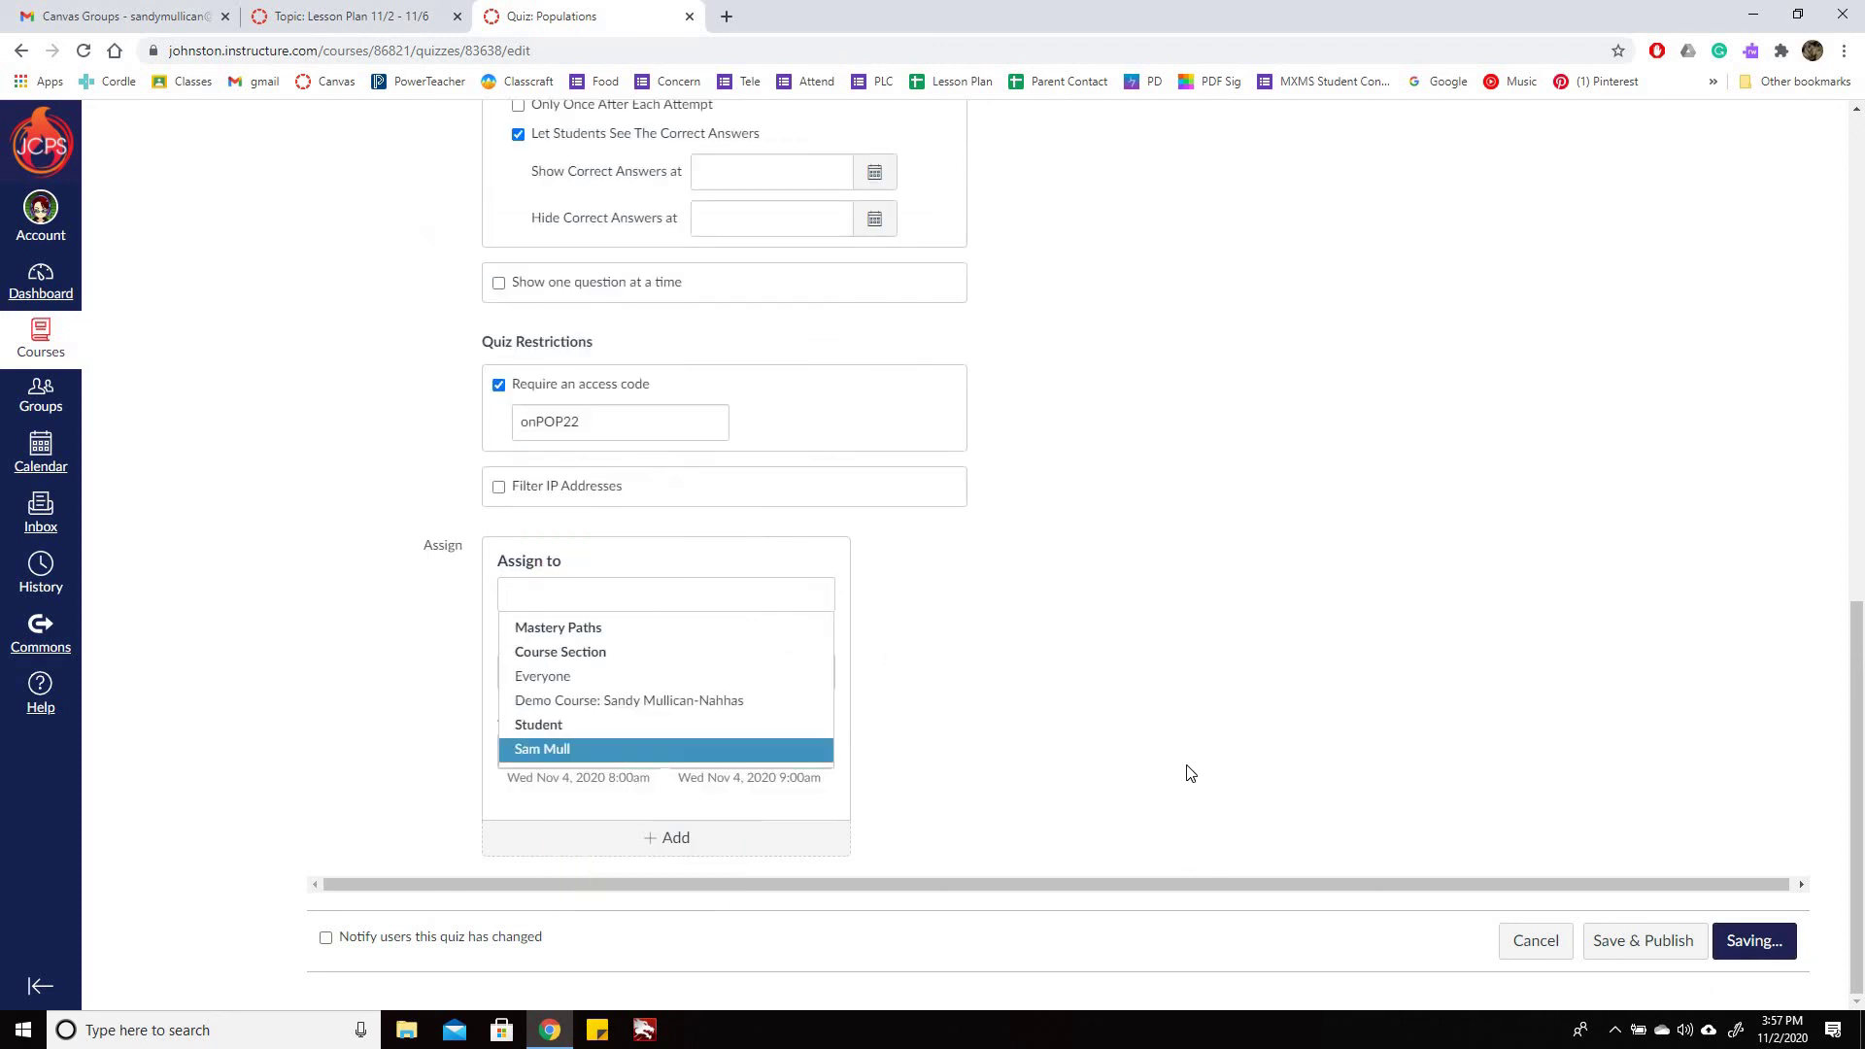
pyautogui.click(864, 556)
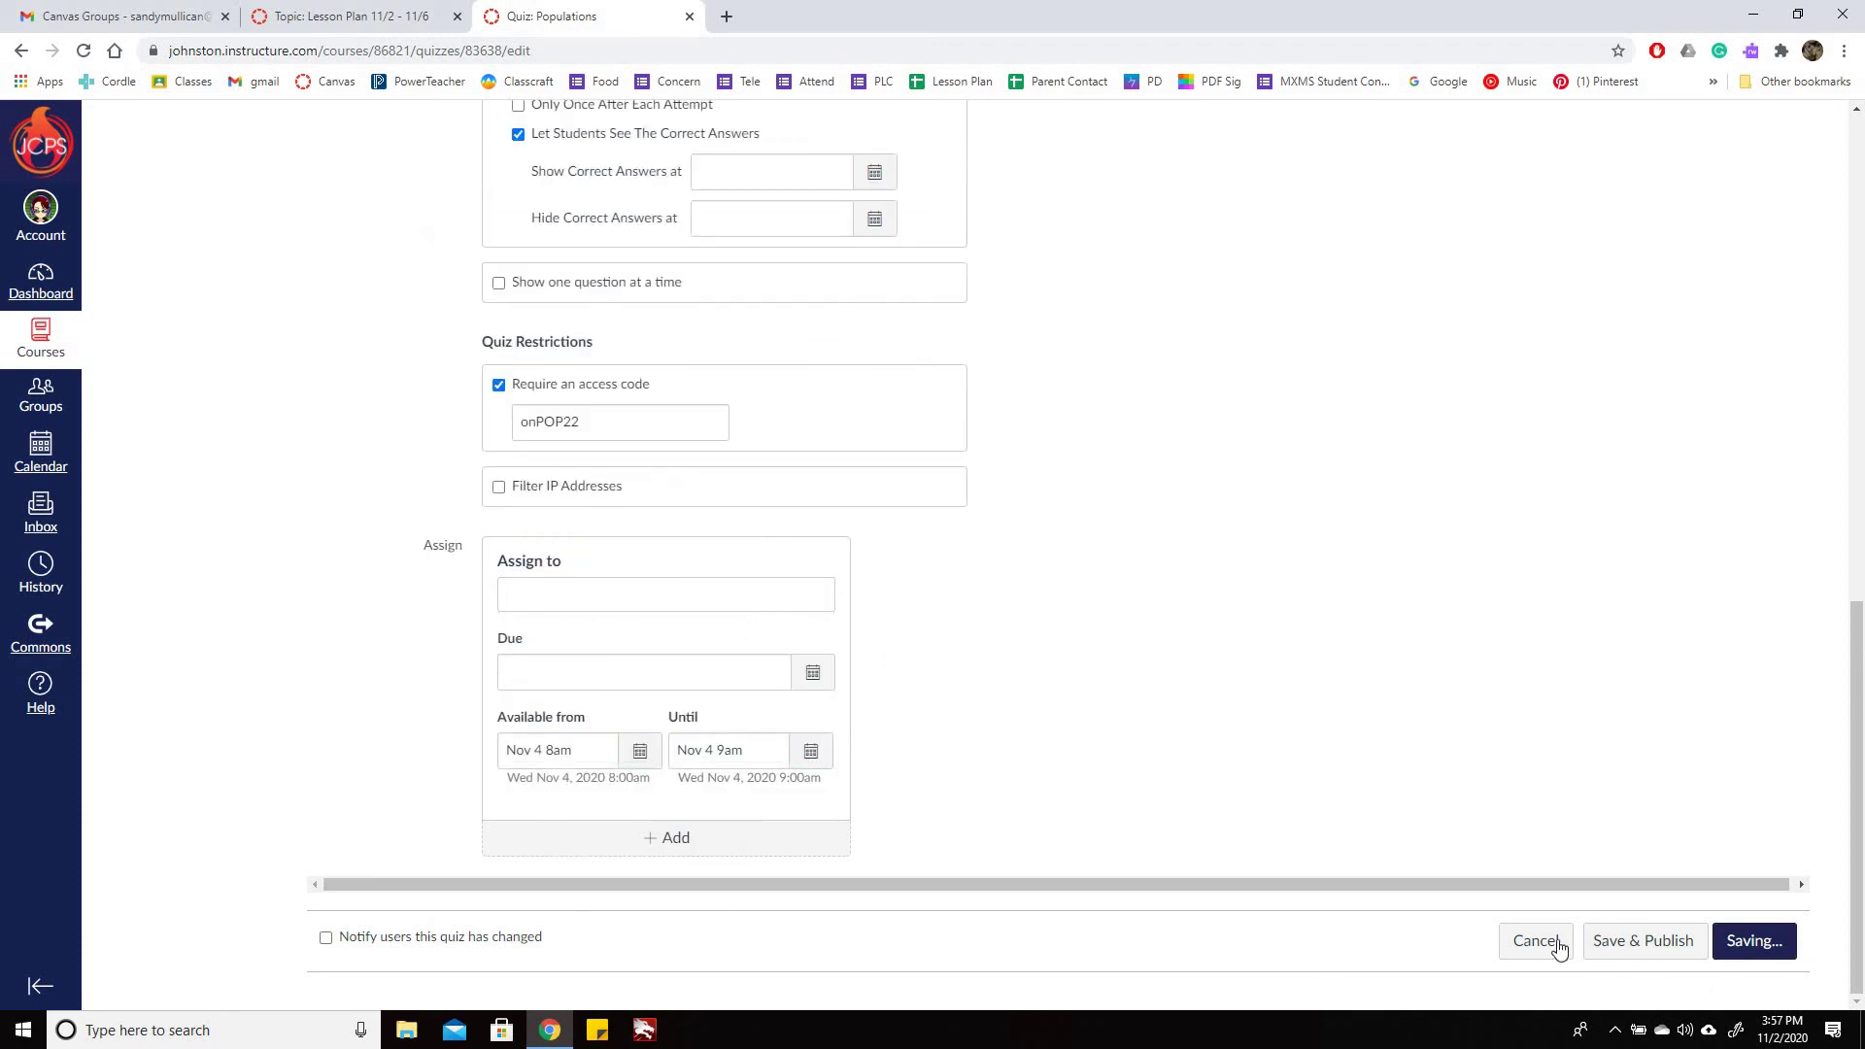